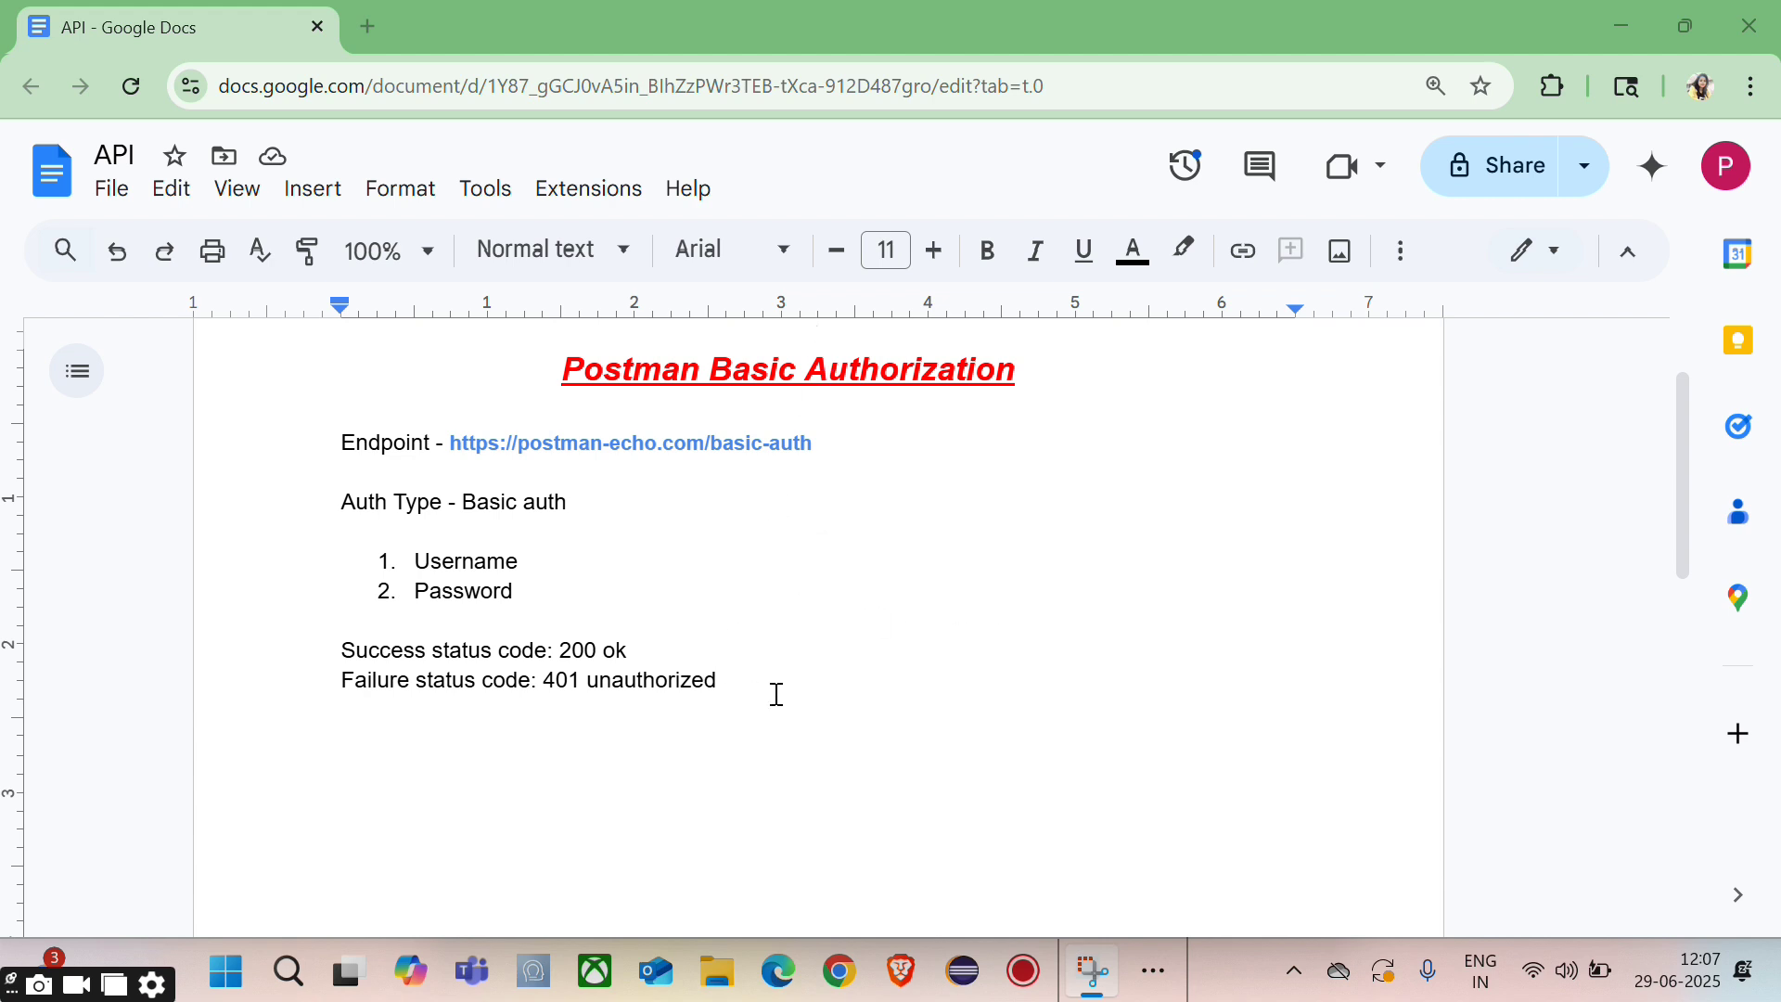
# Review the document's notes on the basic auth type, the username and password credentials, and the success and failure status codes.
pyautogui.moveTo(523, 561); pyautogui.dragTo(414, 562)
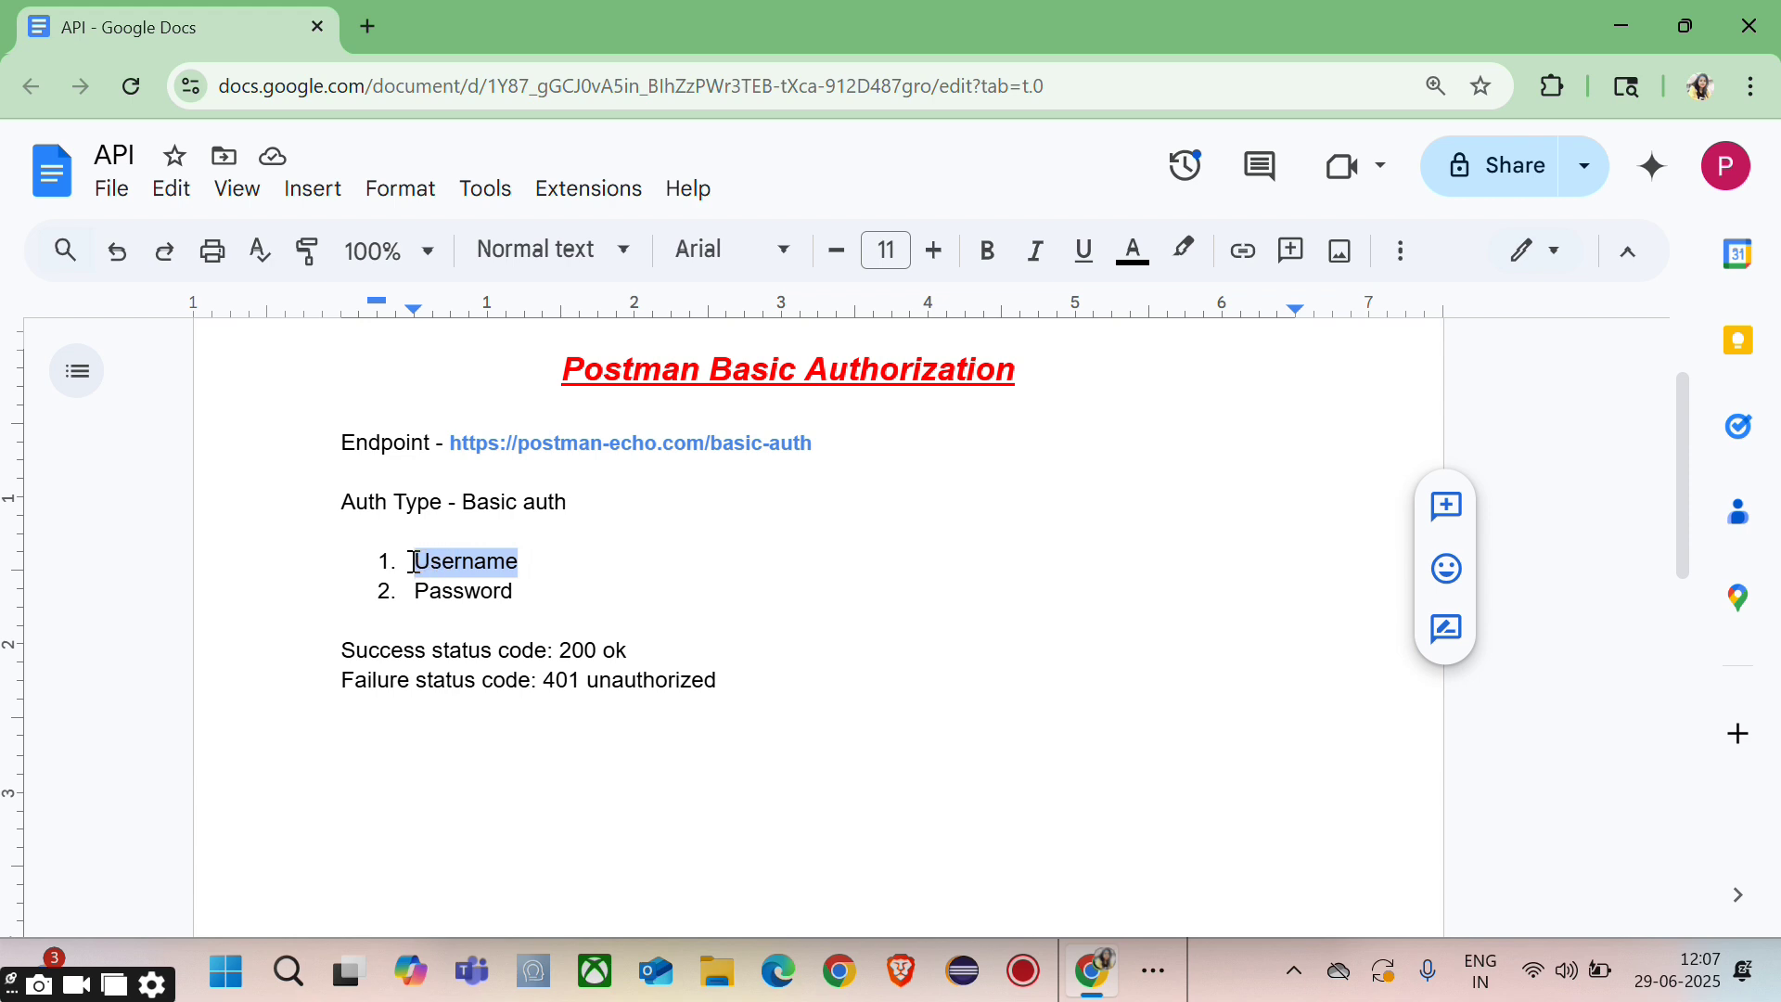
pyautogui.click(521, 589)
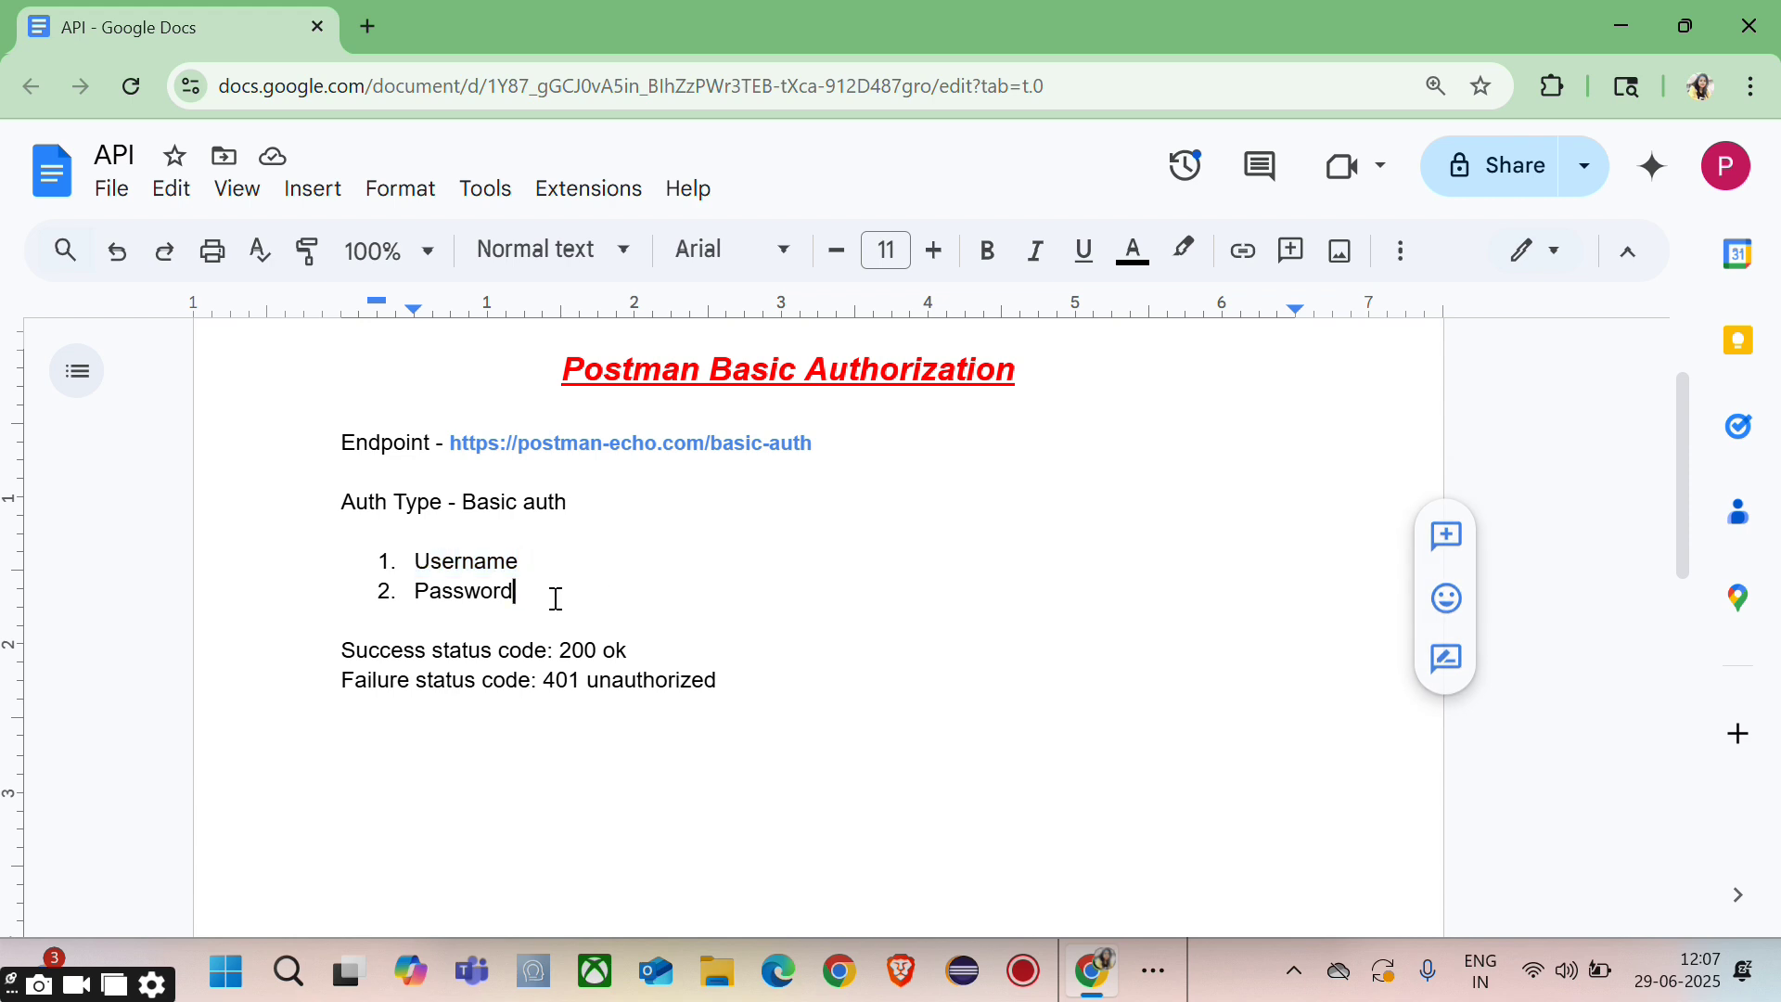
pyautogui.moveTo(553, 600); pyautogui.dragTo(413, 590)
pyautogui.click(645, 618)
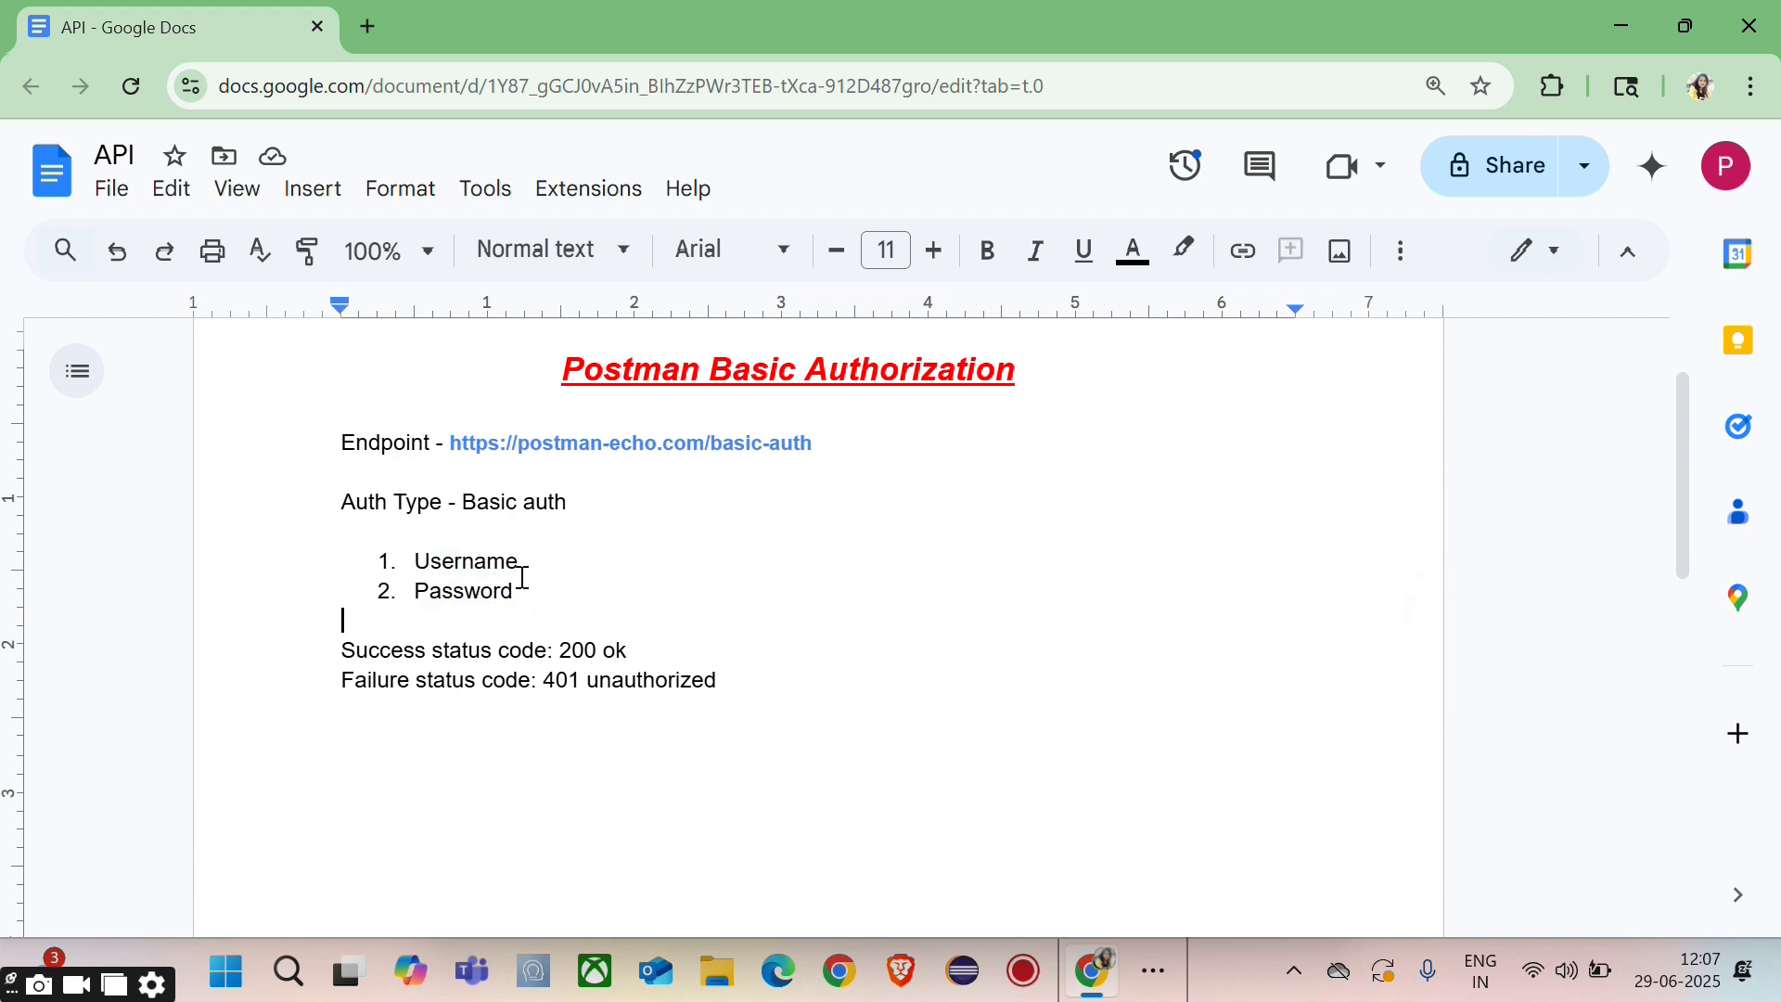
pyautogui.moveTo(337, 507); pyautogui.dragTo(570, 501)
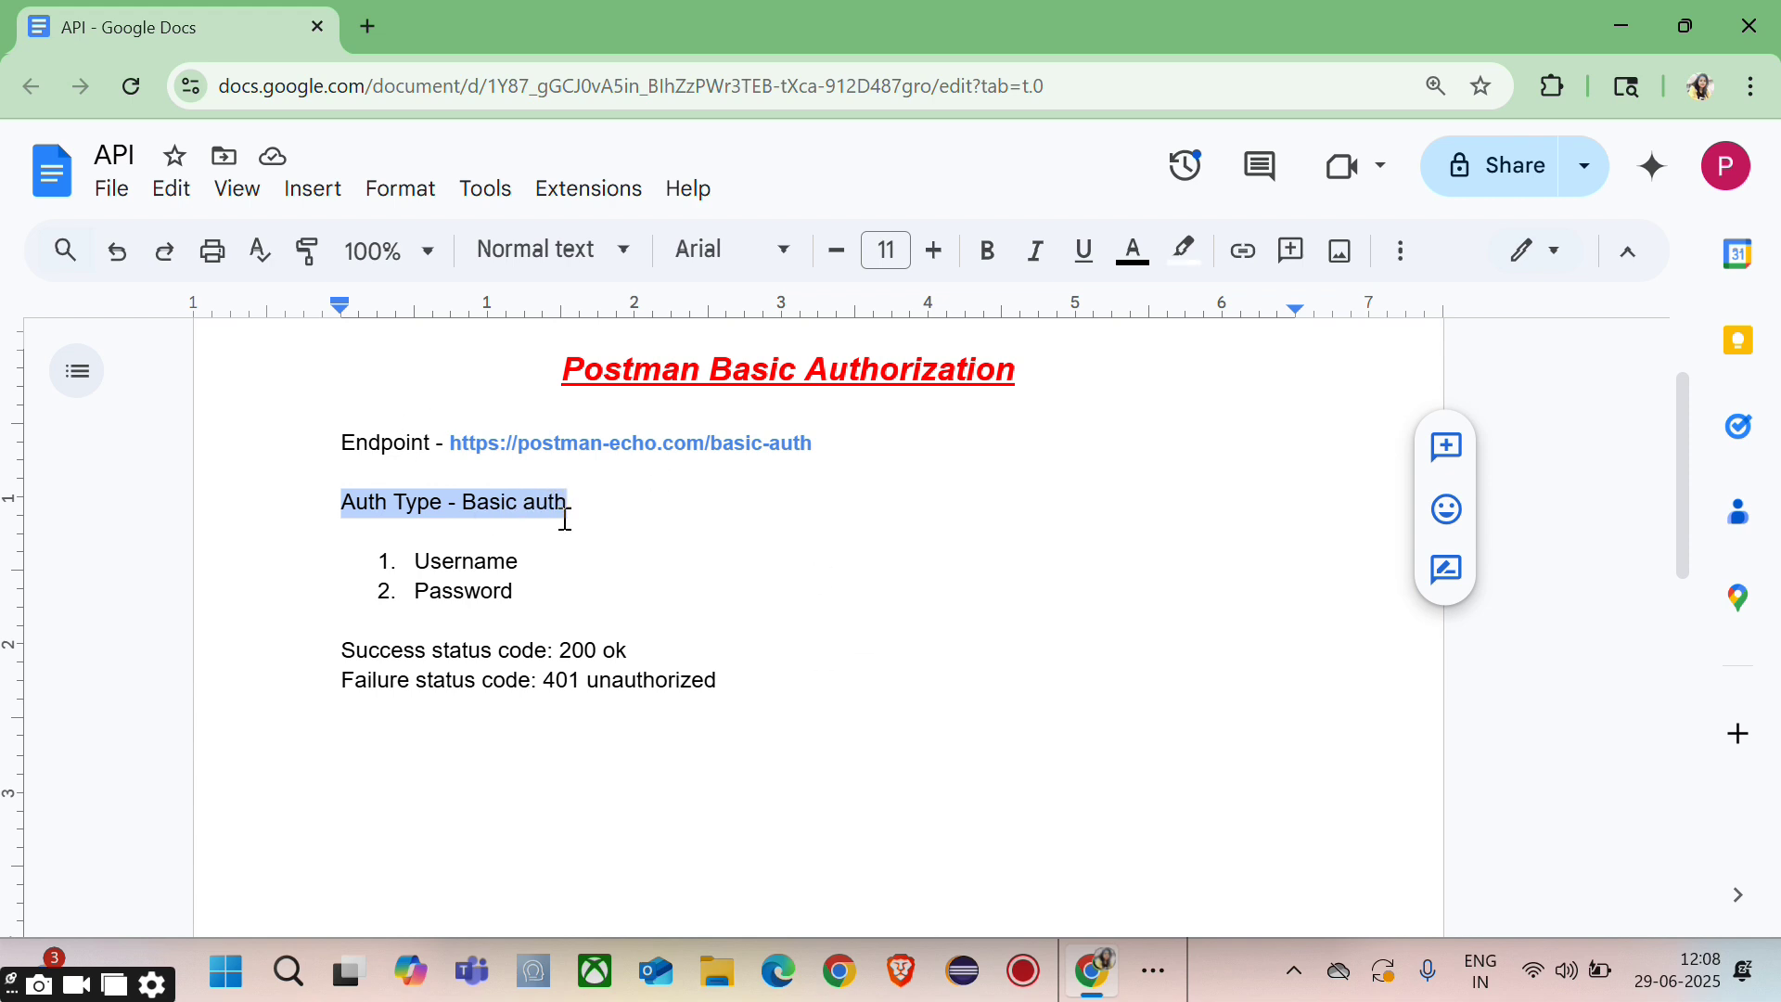
pyautogui.click(531, 560)
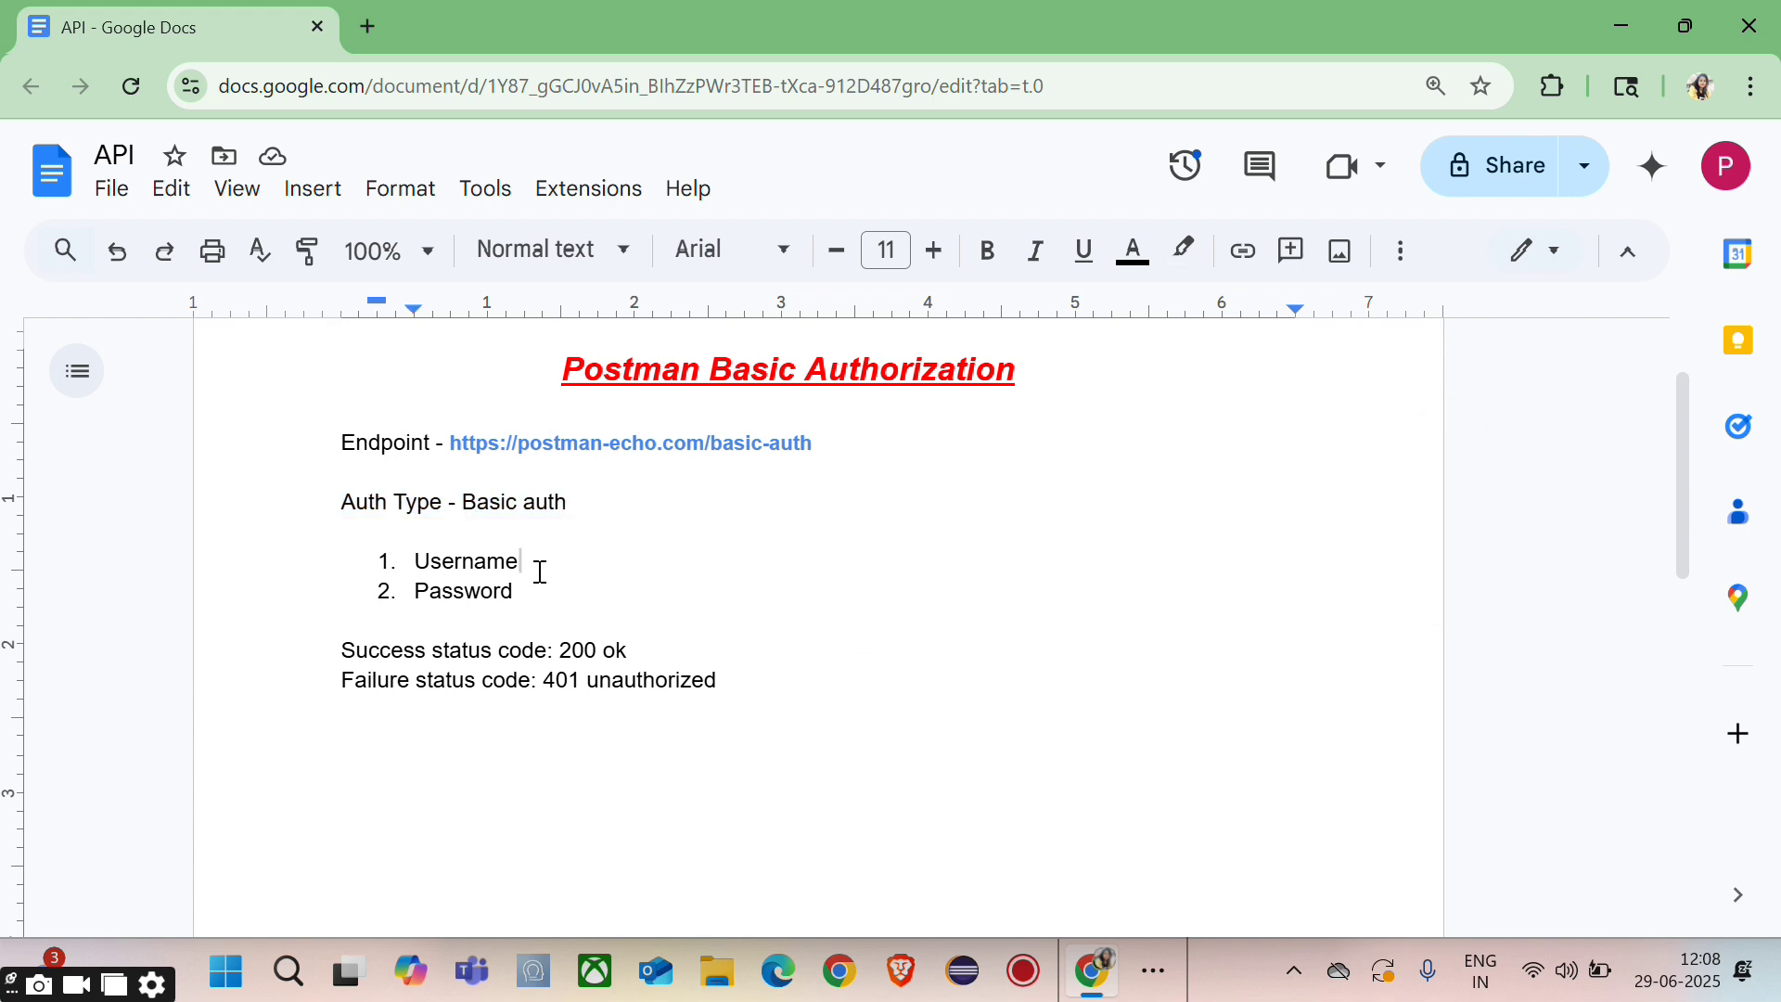
pyautogui.click(536, 594)
pyautogui.click(345, 650)
pyautogui.moveTo(345, 650); pyautogui.dragTo(640, 650)
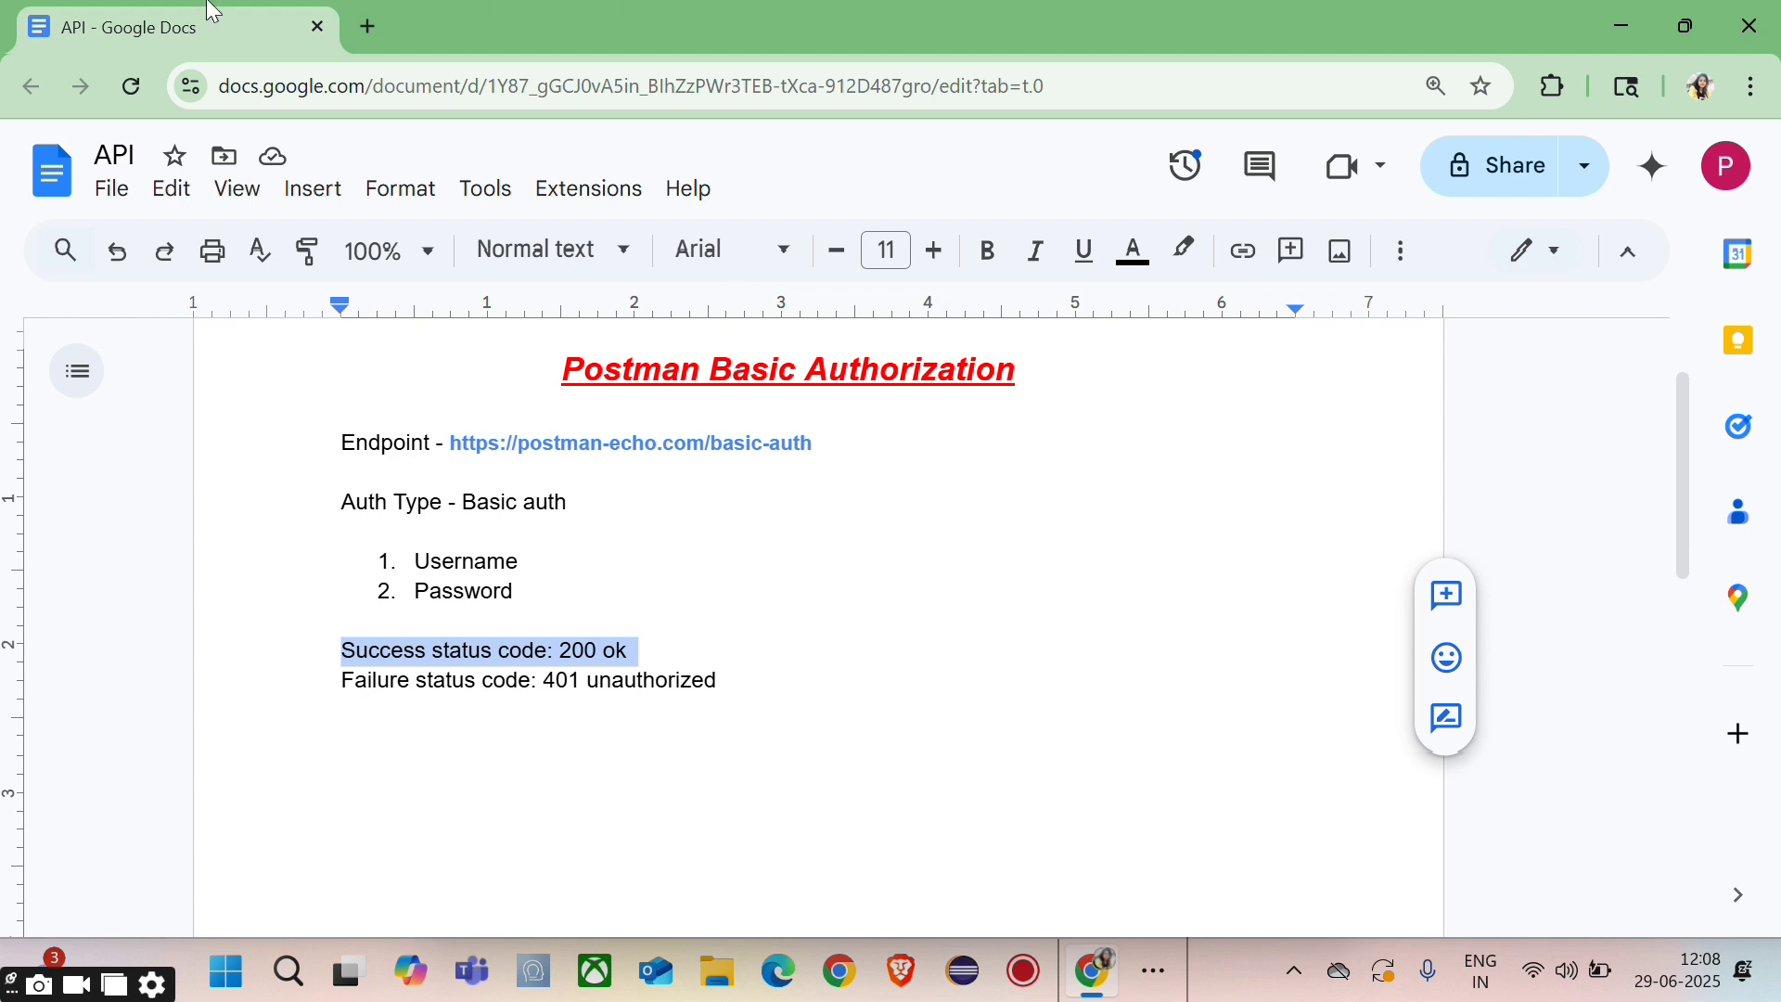
pyautogui.click(702, 650)
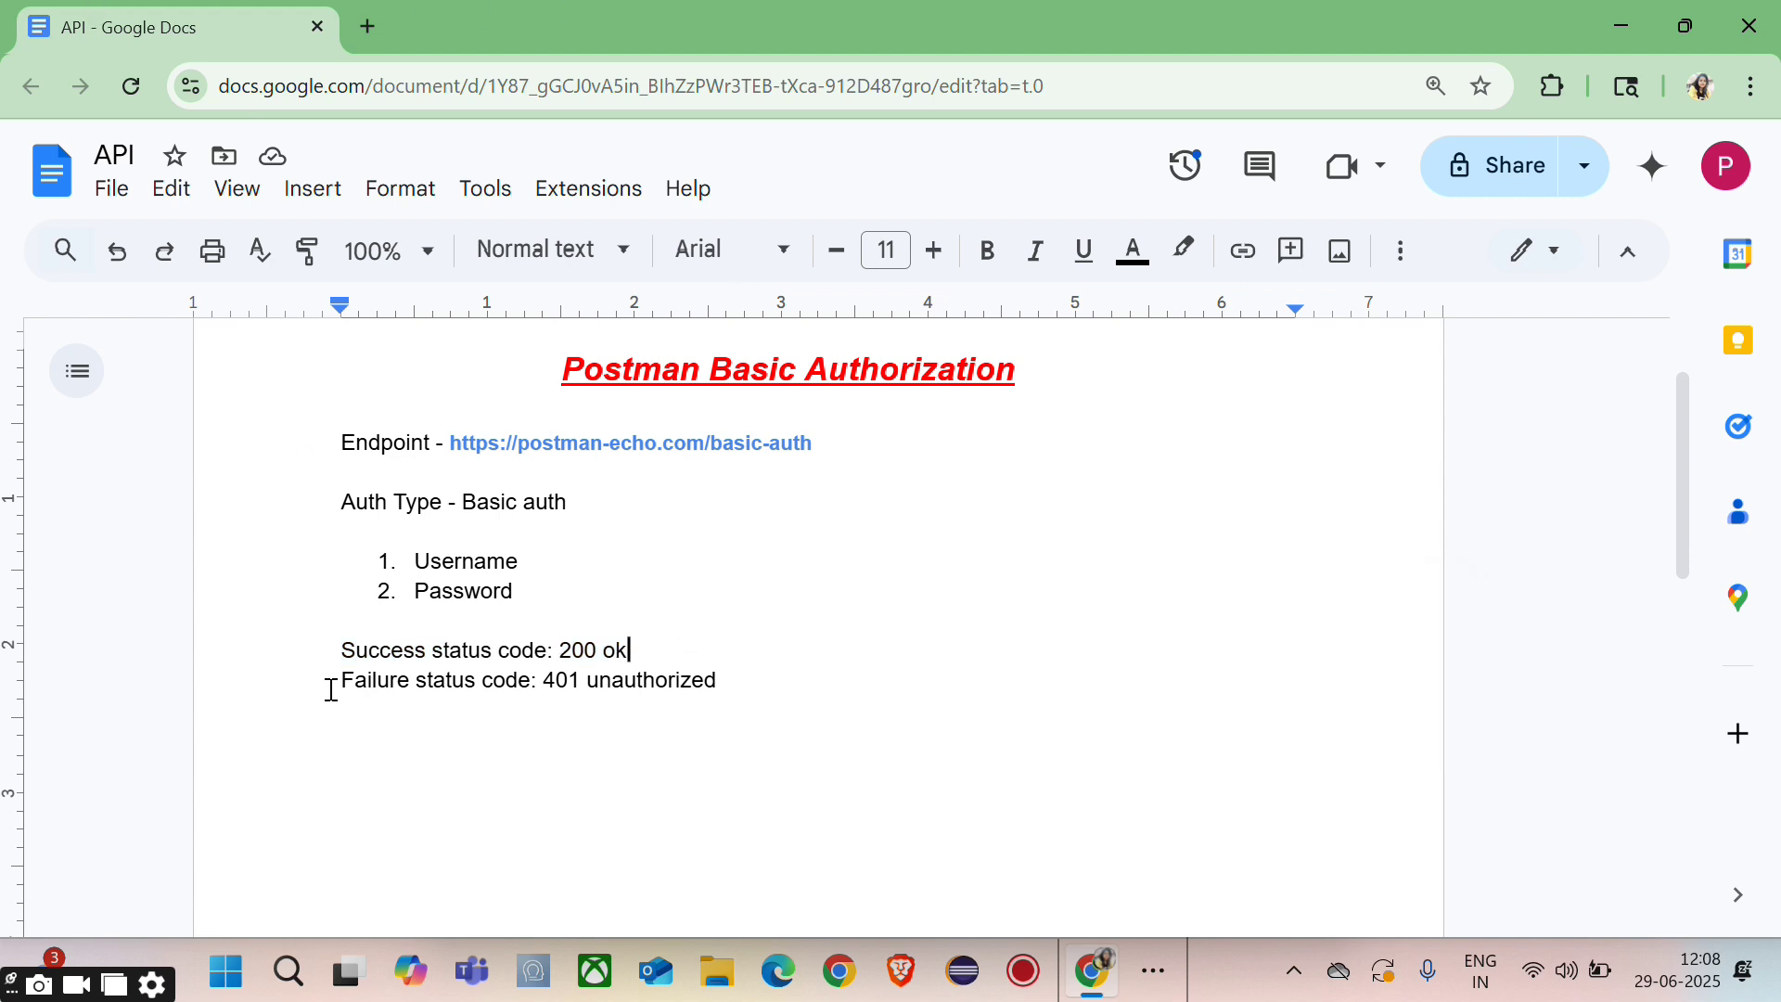
pyautogui.moveTo(336, 682); pyautogui.dragTo(728, 696)
pyautogui.click(569, 731)
pyautogui.click(752, 48)
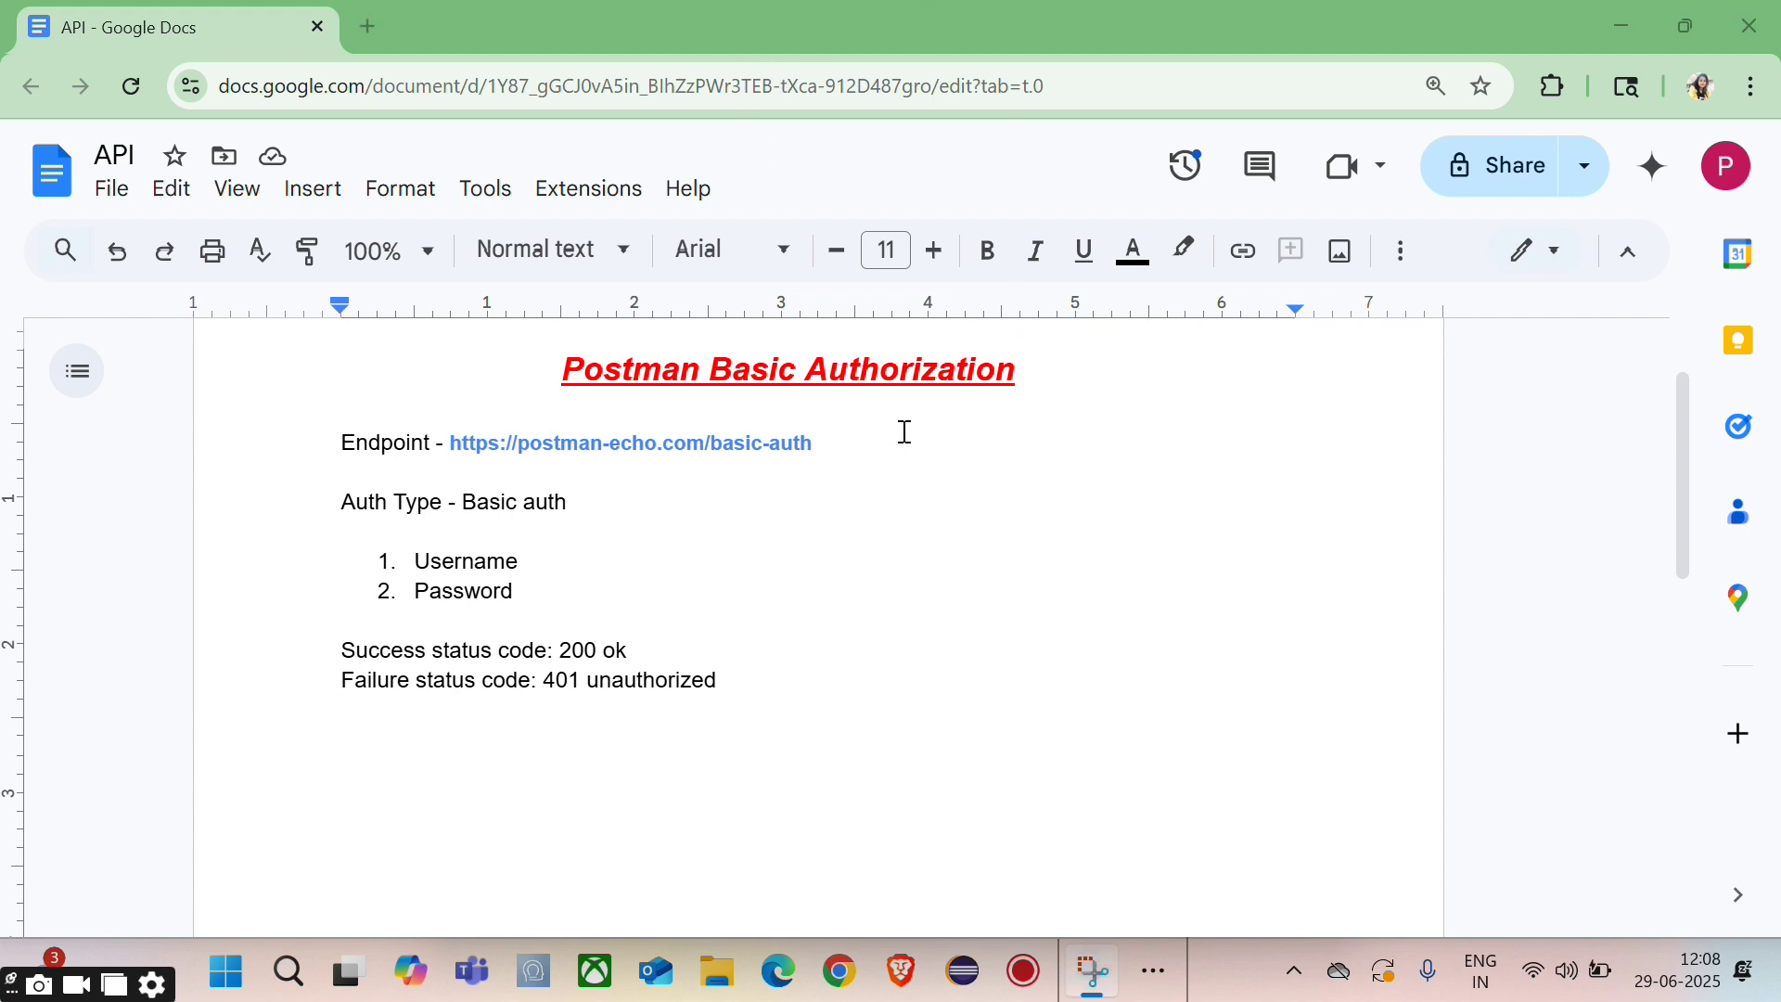
pyautogui.moveTo(816, 445); pyautogui.dragTo(450, 444)
pyautogui.hotkey('ctrl', 'c')
pyautogui.click(851, 617)
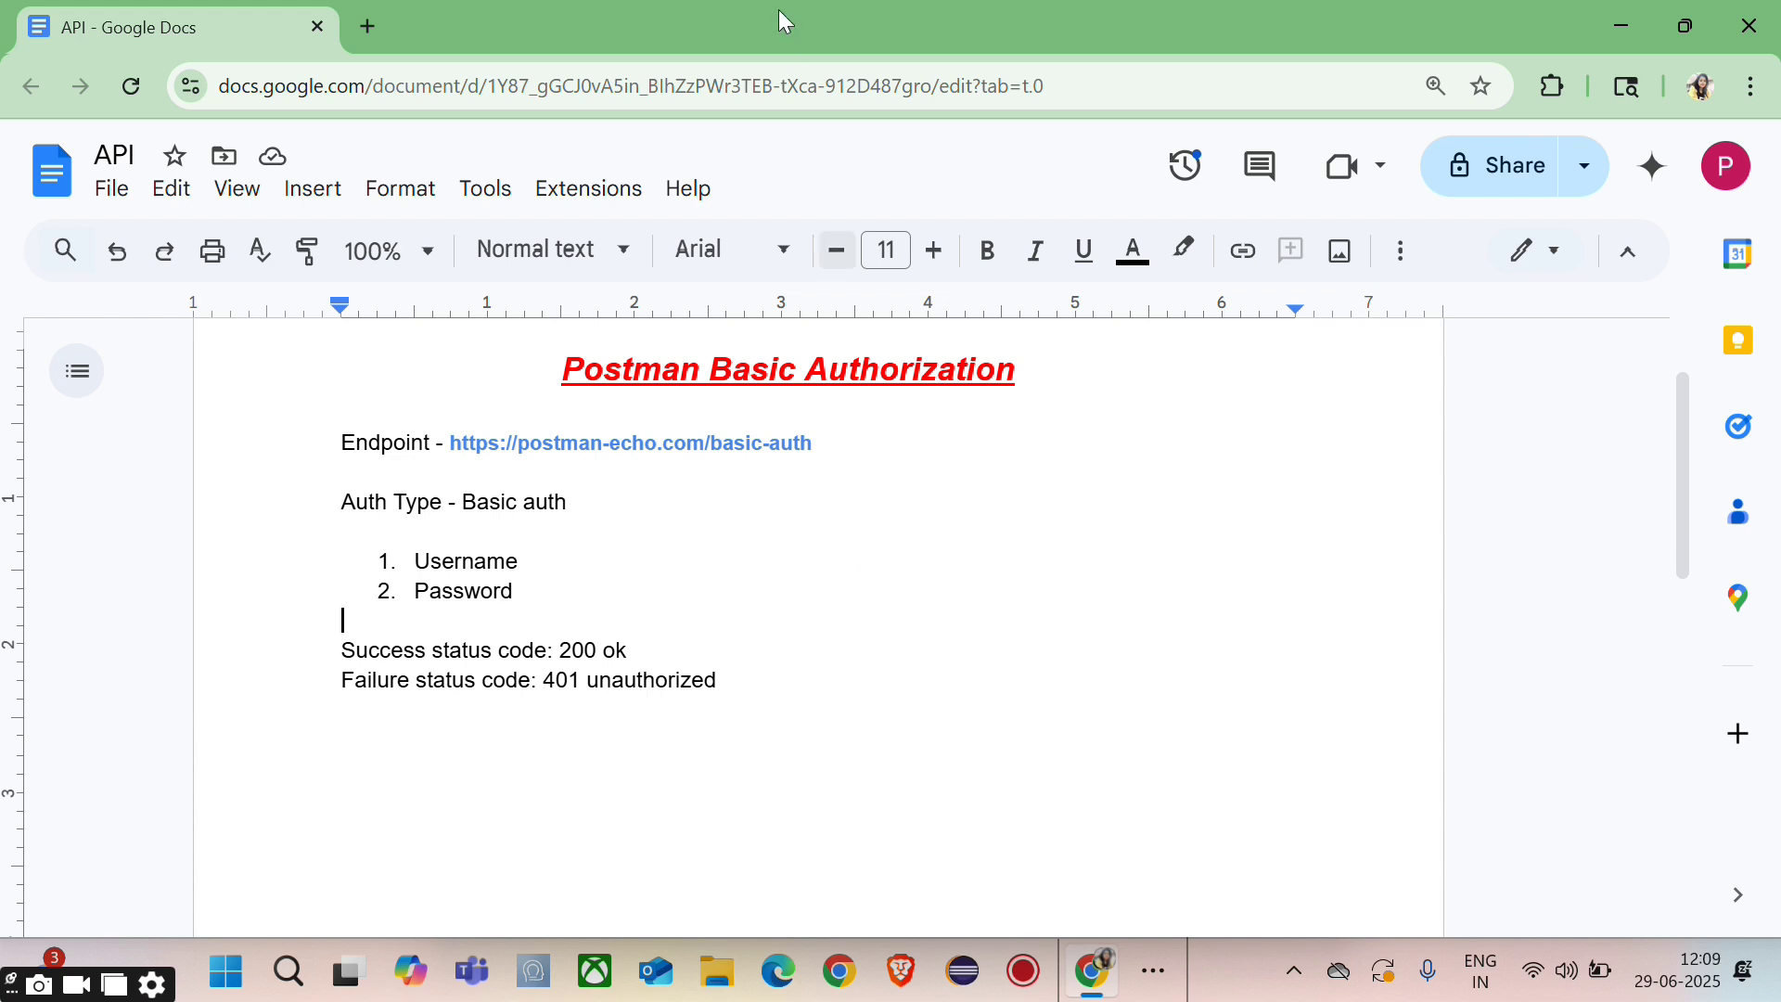
# Switch to Postman and paste the copied endpoint as the URL of the untitled GET request.
pyautogui.hotkey('alt', 'Tab')
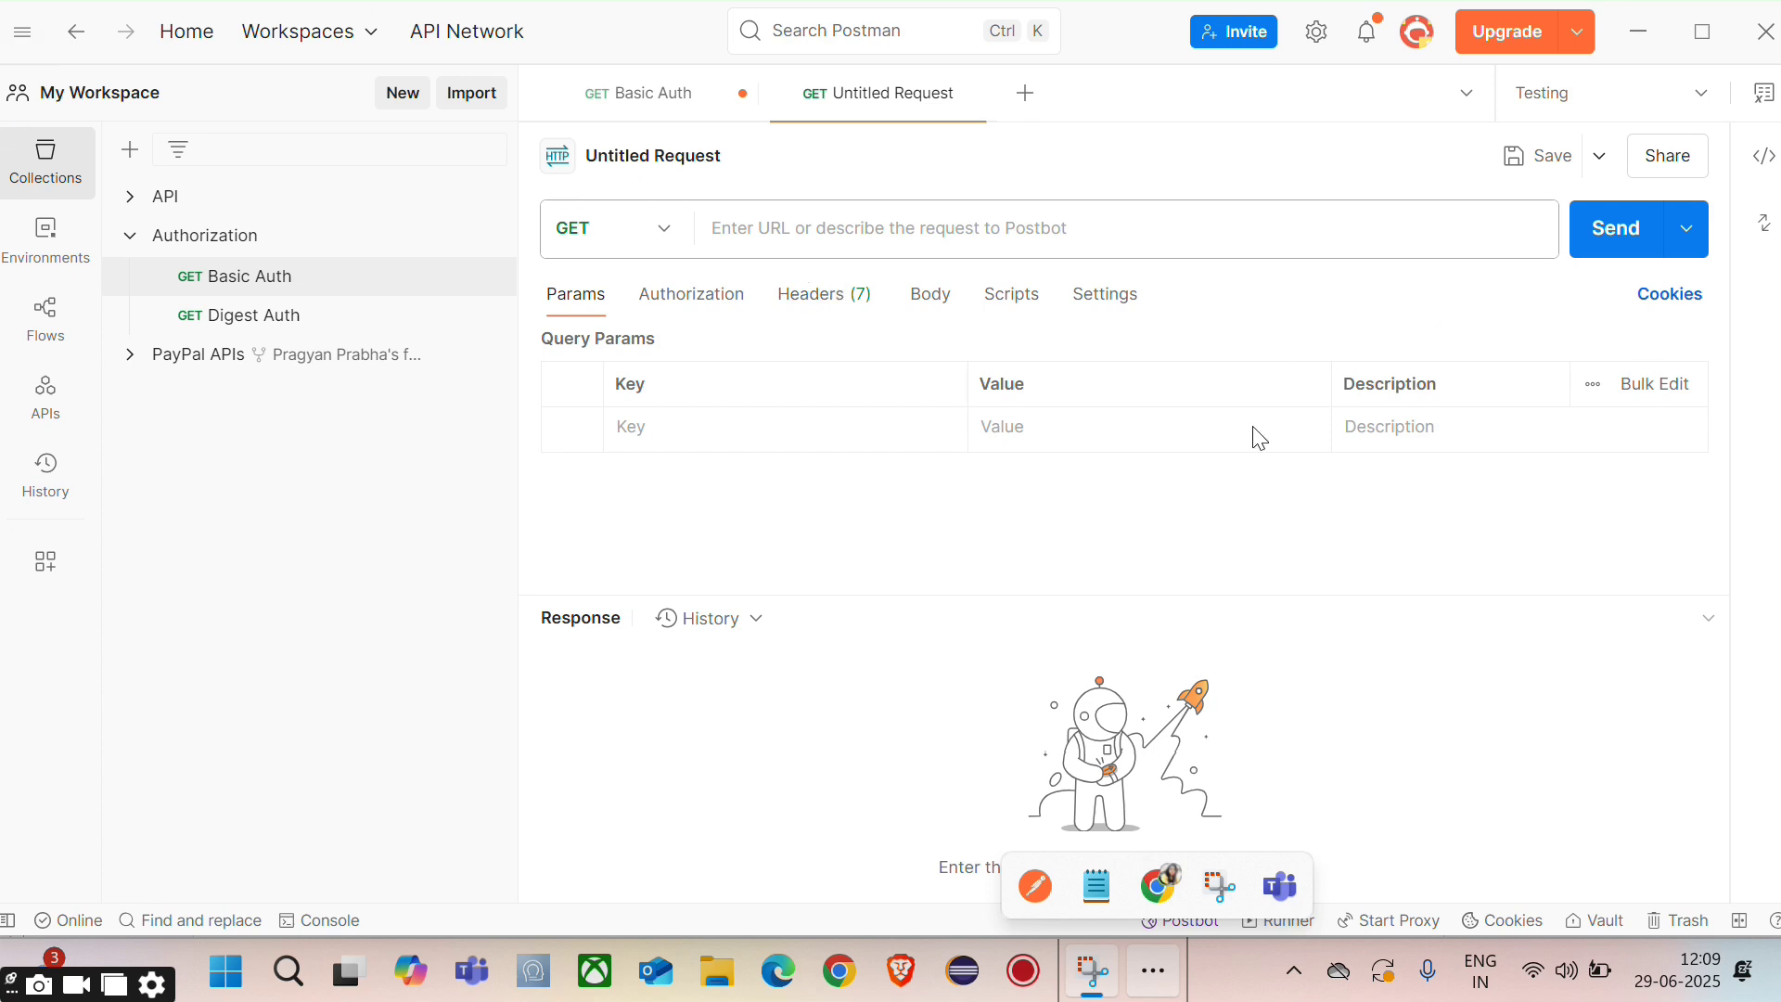
pyautogui.click(790, 247)
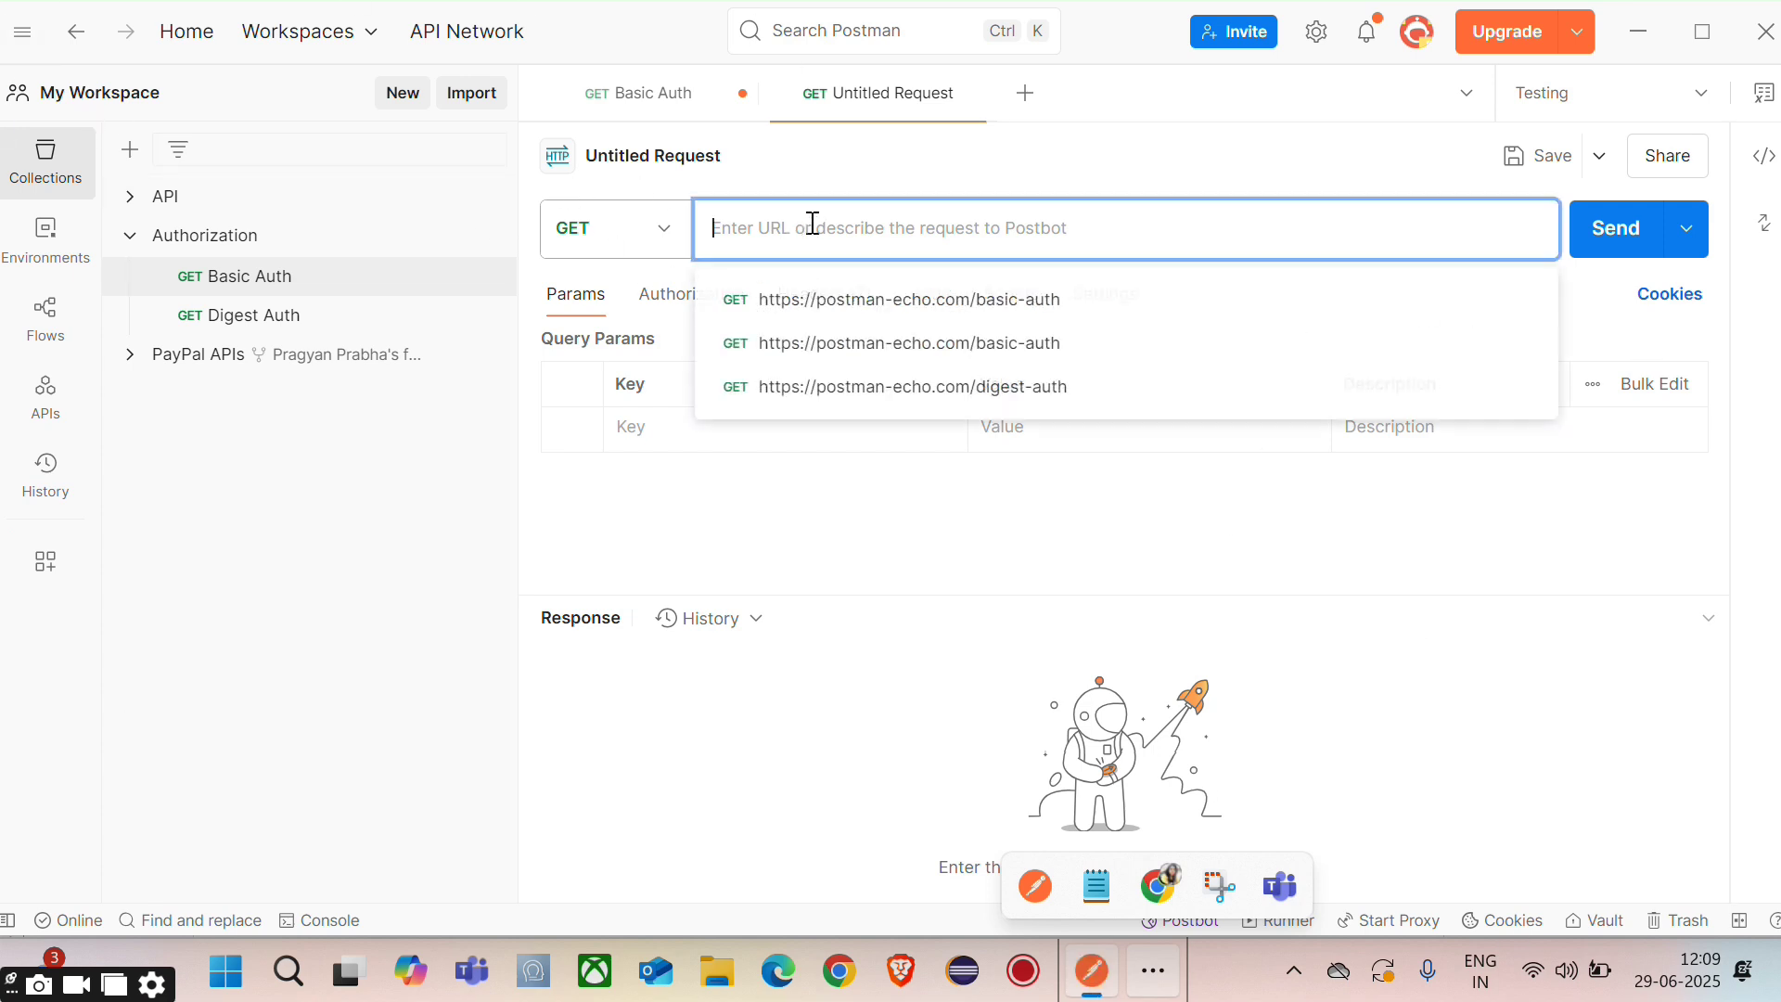
pyautogui.click(837, 160)
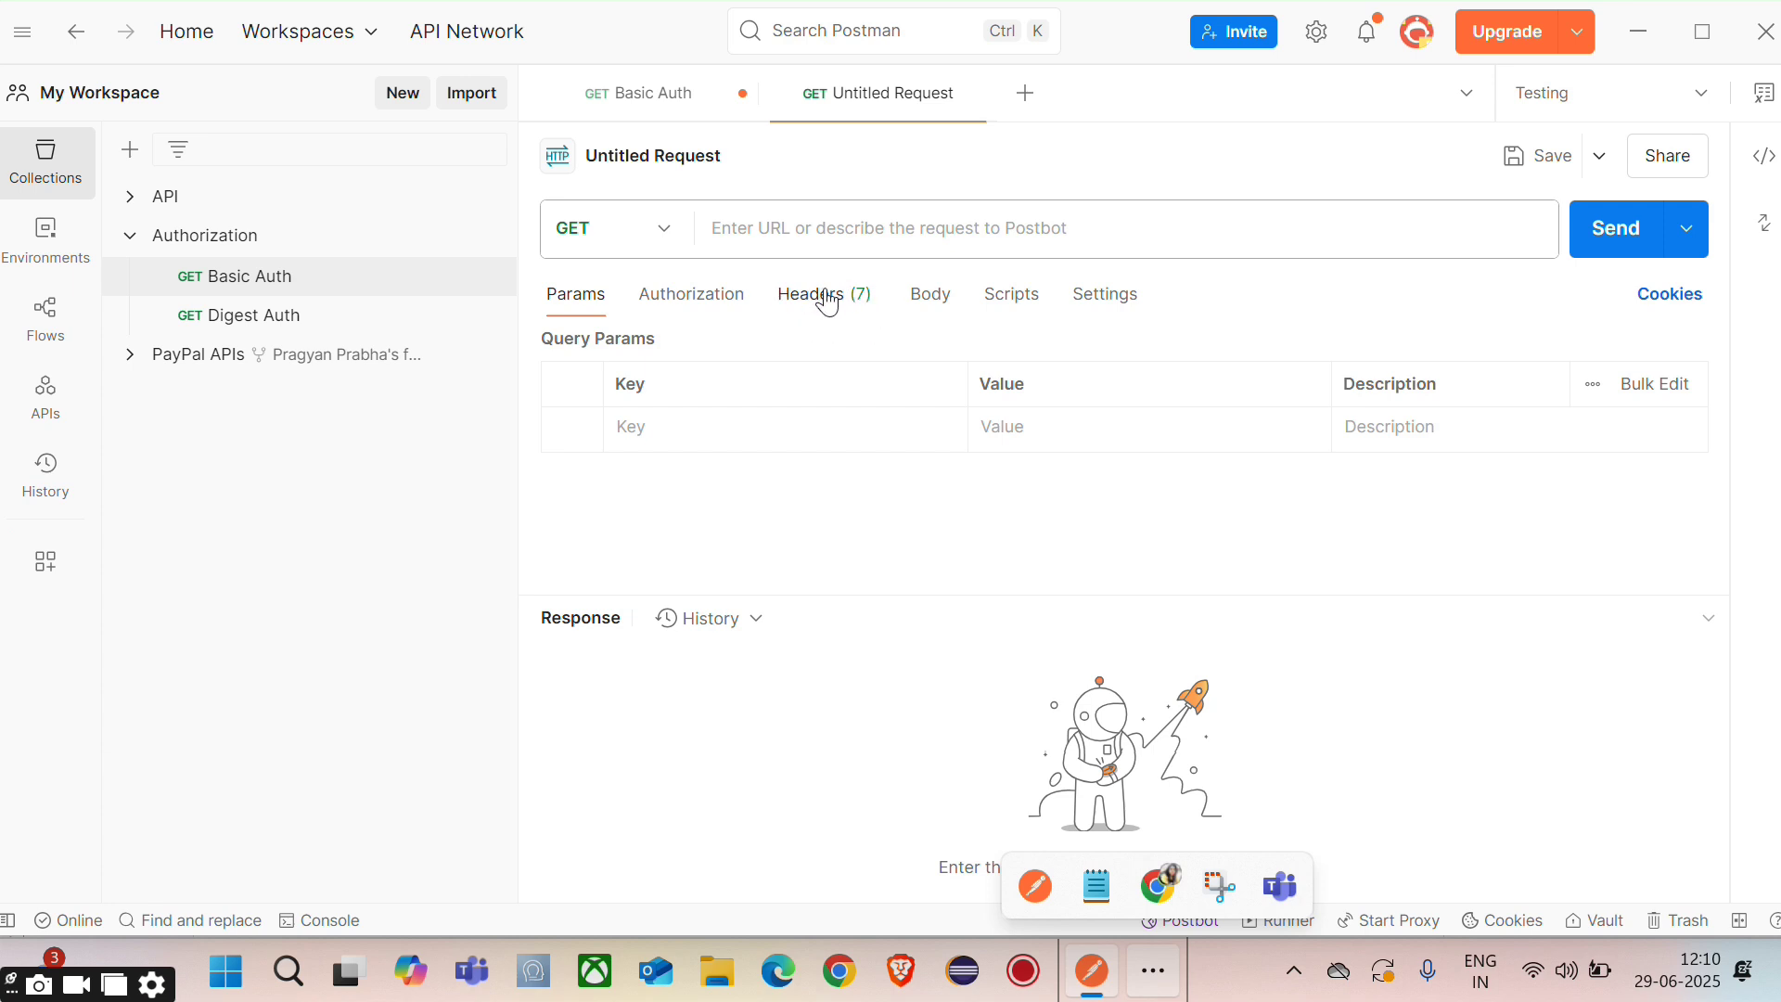
pyautogui.click(823, 231)
pyautogui.rightClick(825, 234)
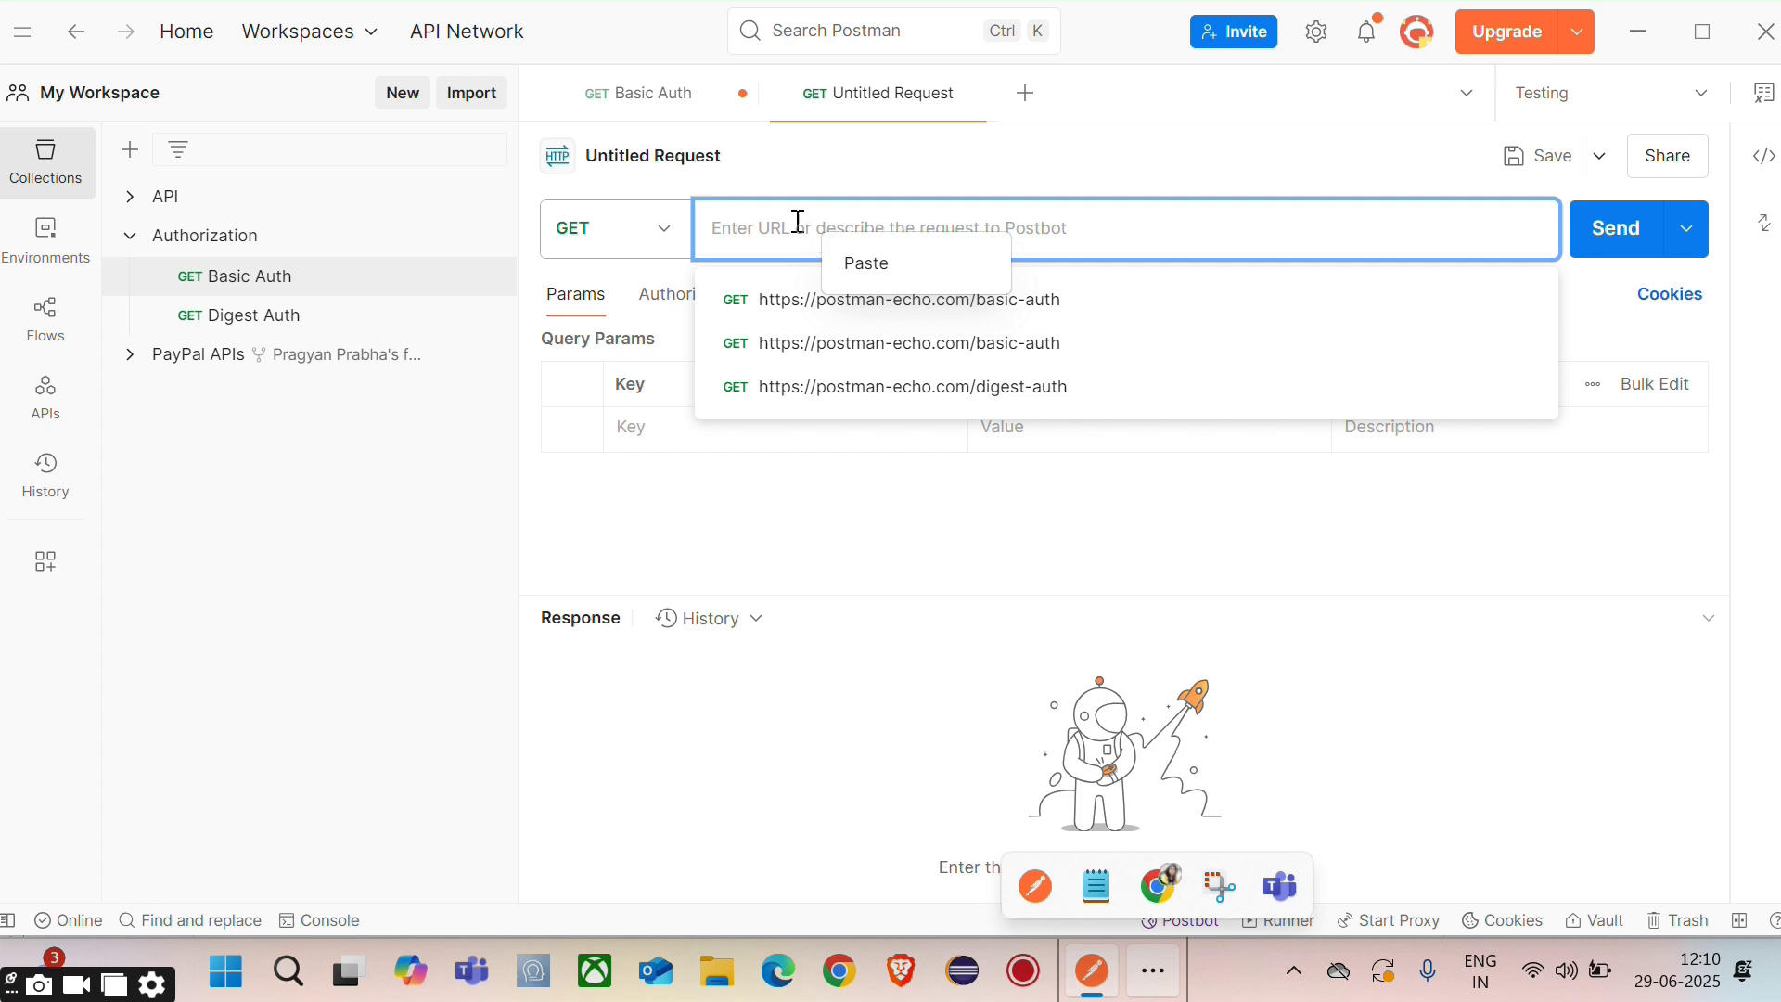
pyautogui.click(877, 265)
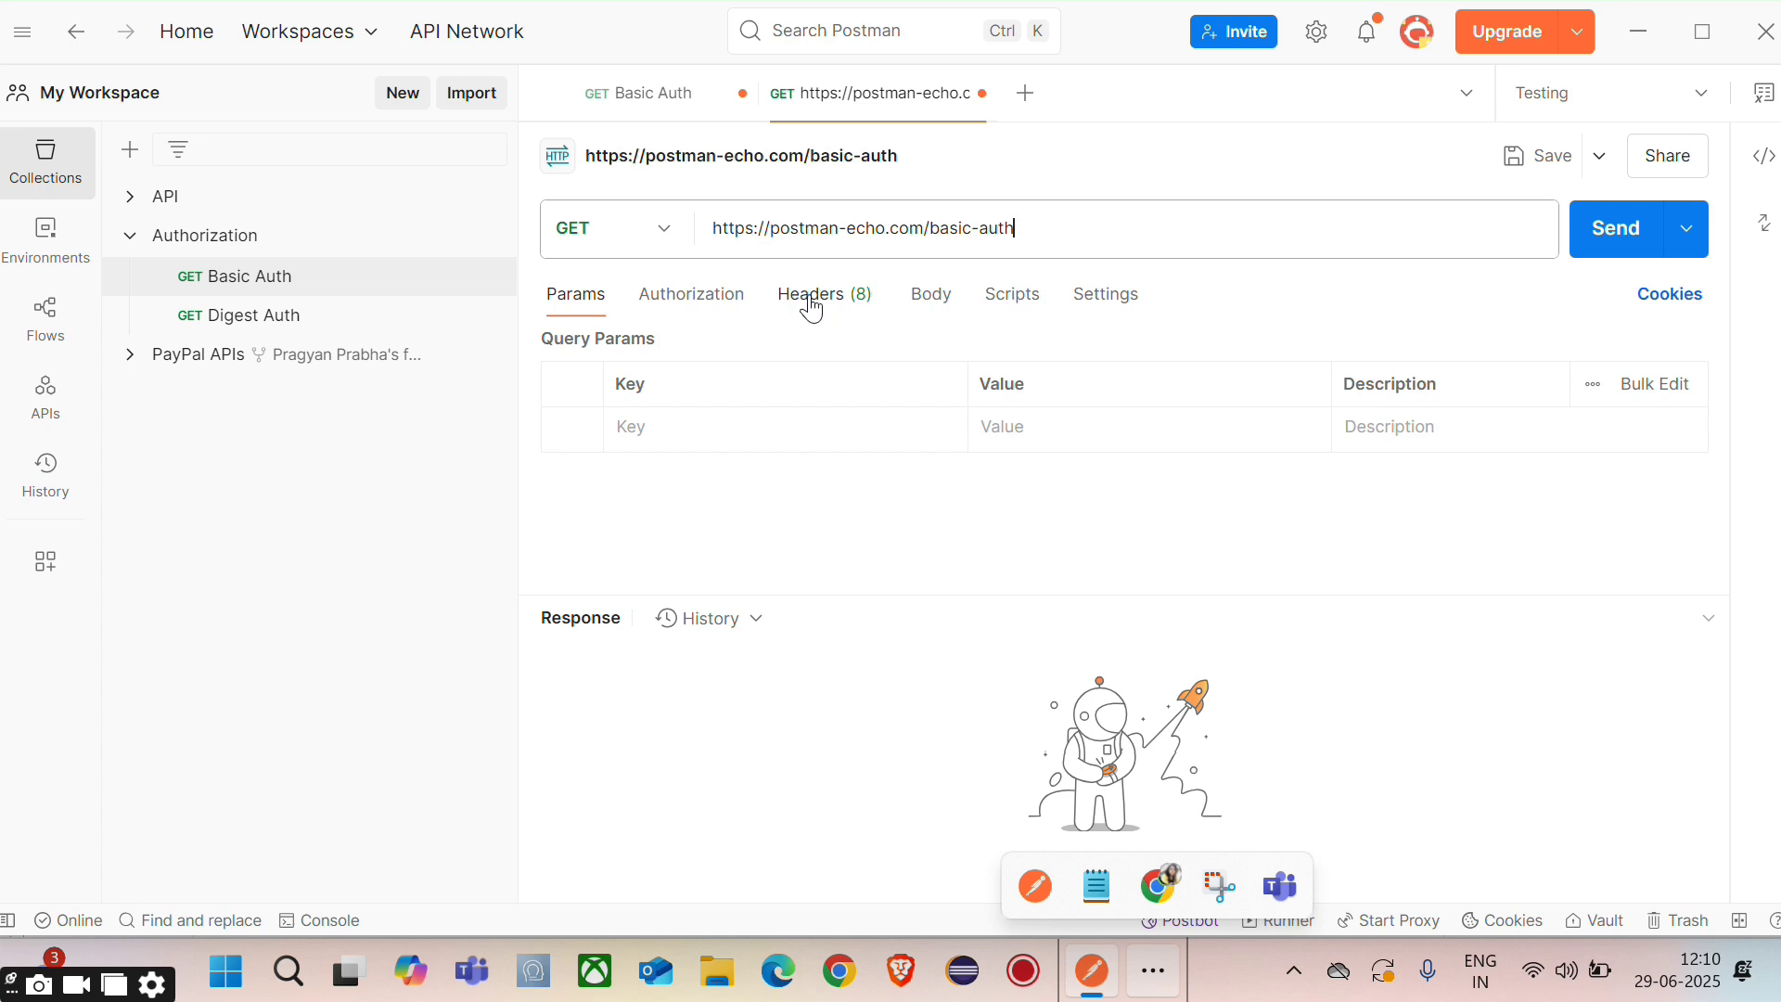
# Look through the request's headers and send the GET request without authorization.
pyautogui.click(862, 312)
pyautogui.scroll(3, 823, 450)
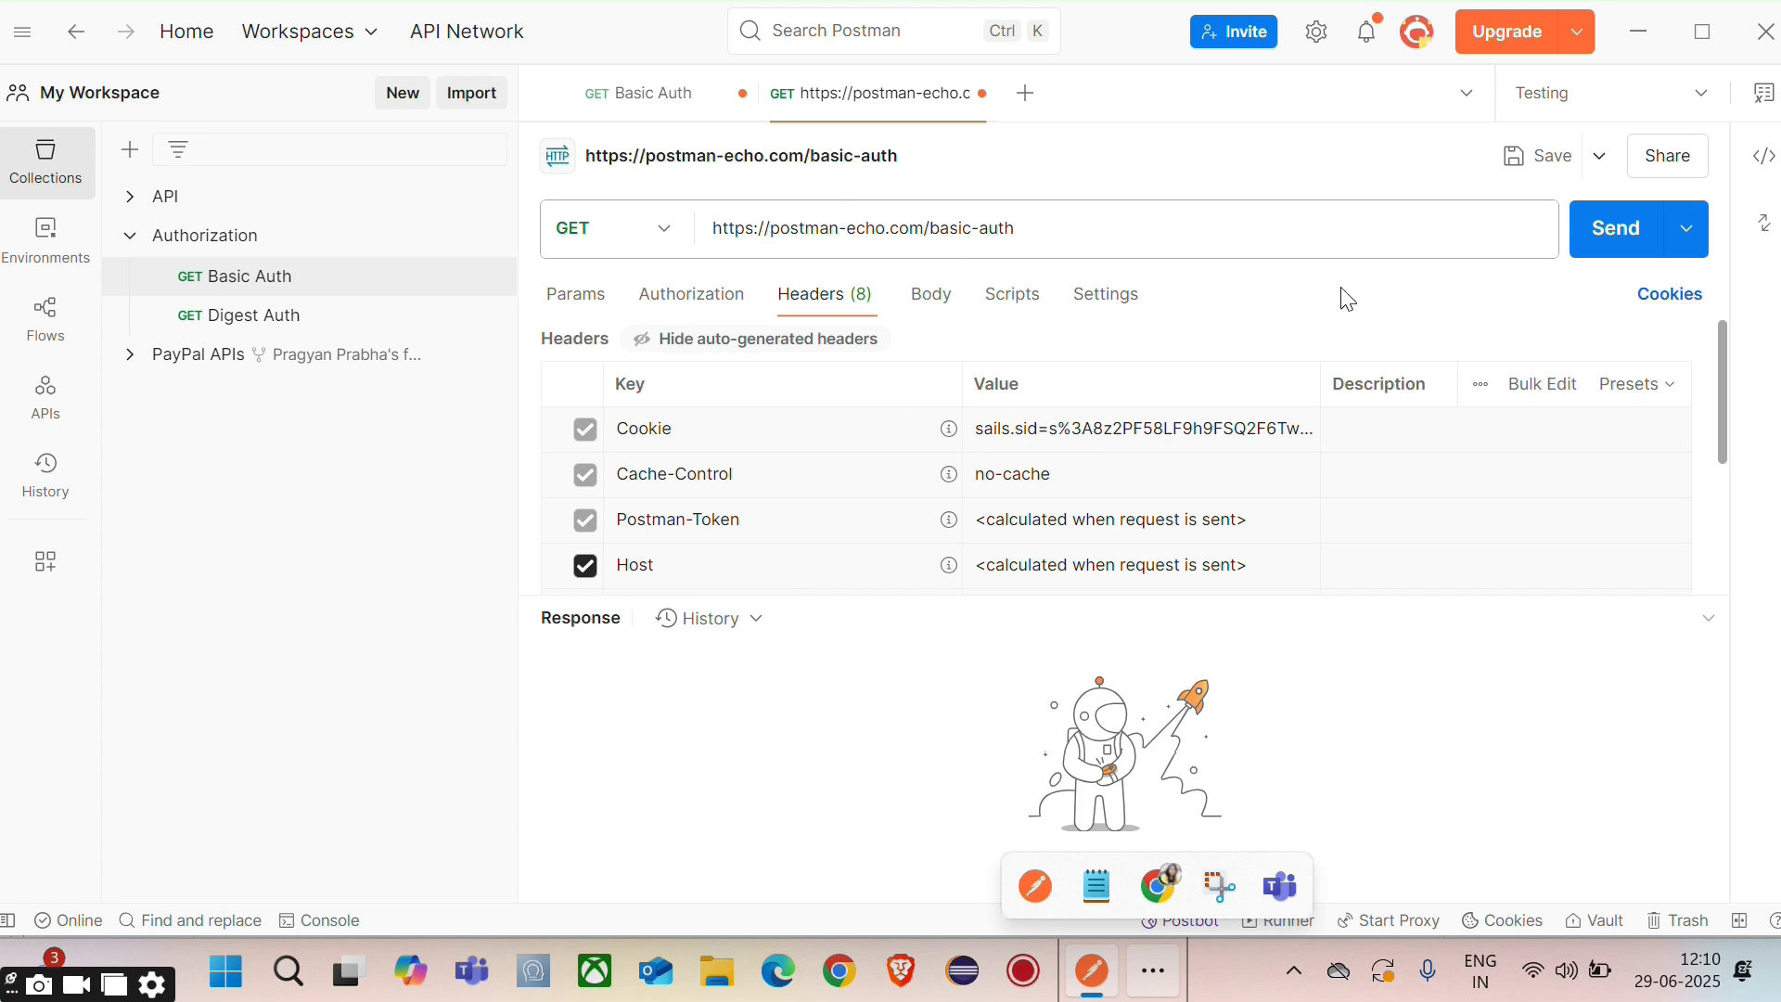
pyautogui.click(1625, 242)
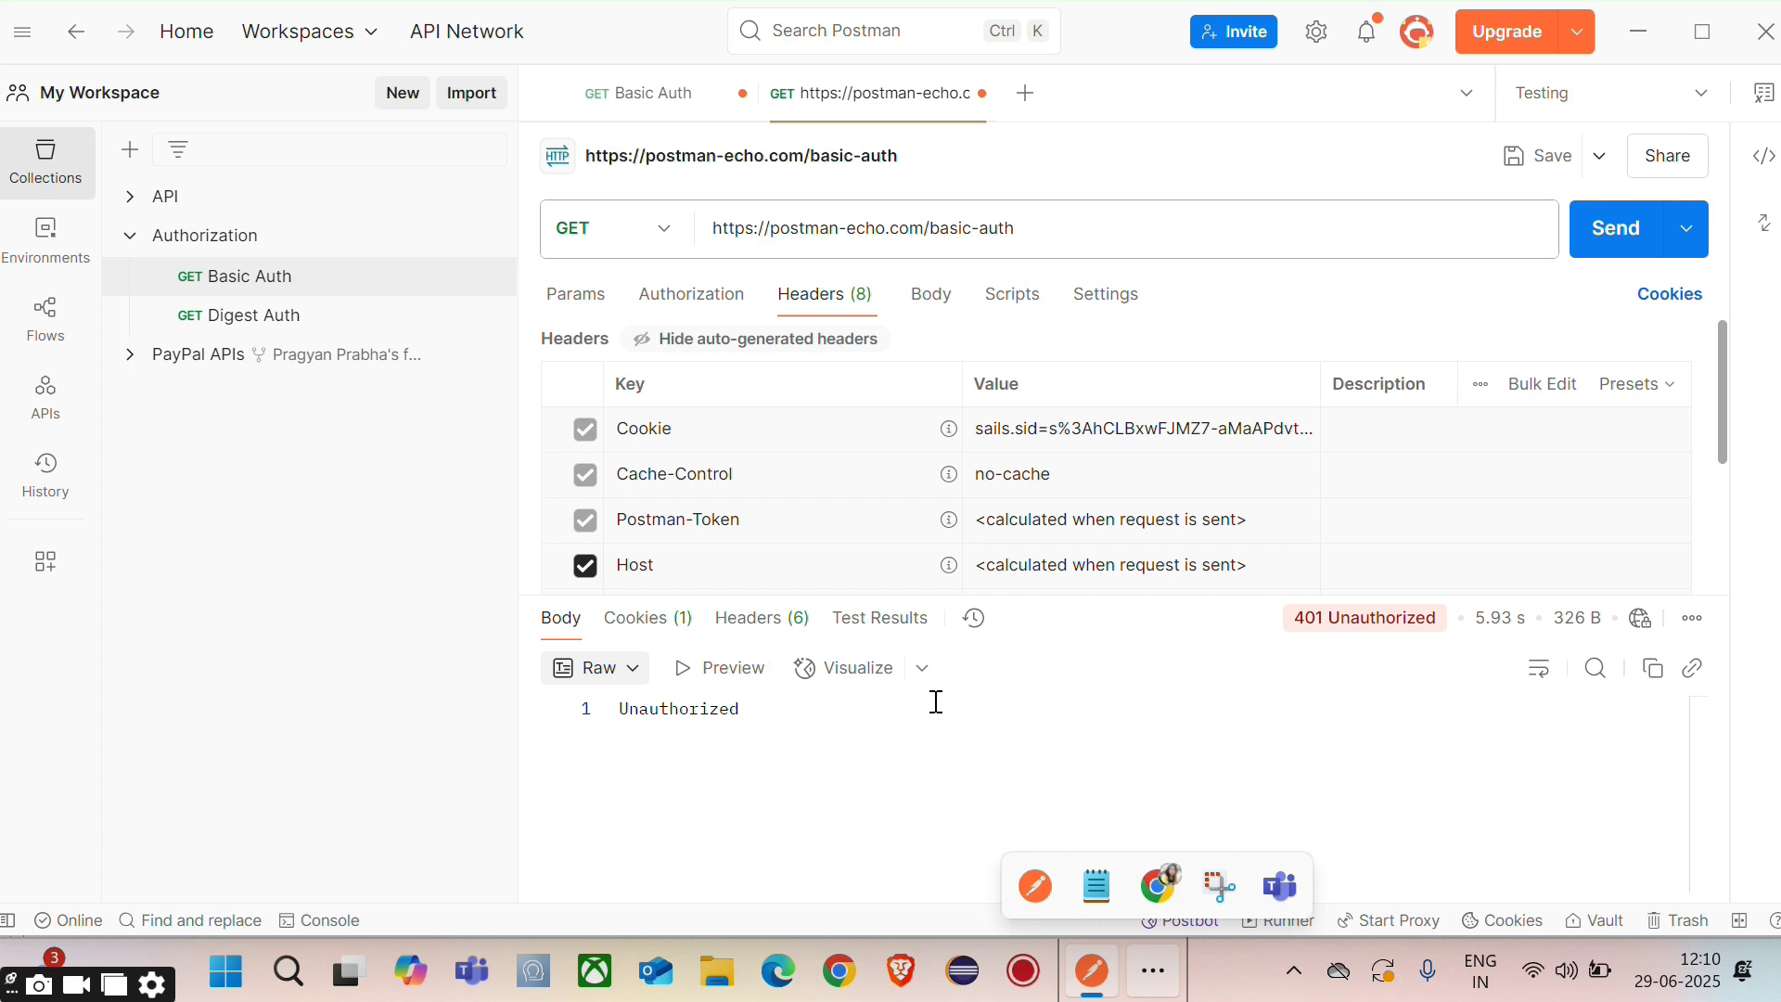
# Adjust the response pane's height and examine the response body in raw and preview form, along with its status code.
pyautogui.moveTo(1011, 596); pyautogui.dragTo(999, 673)
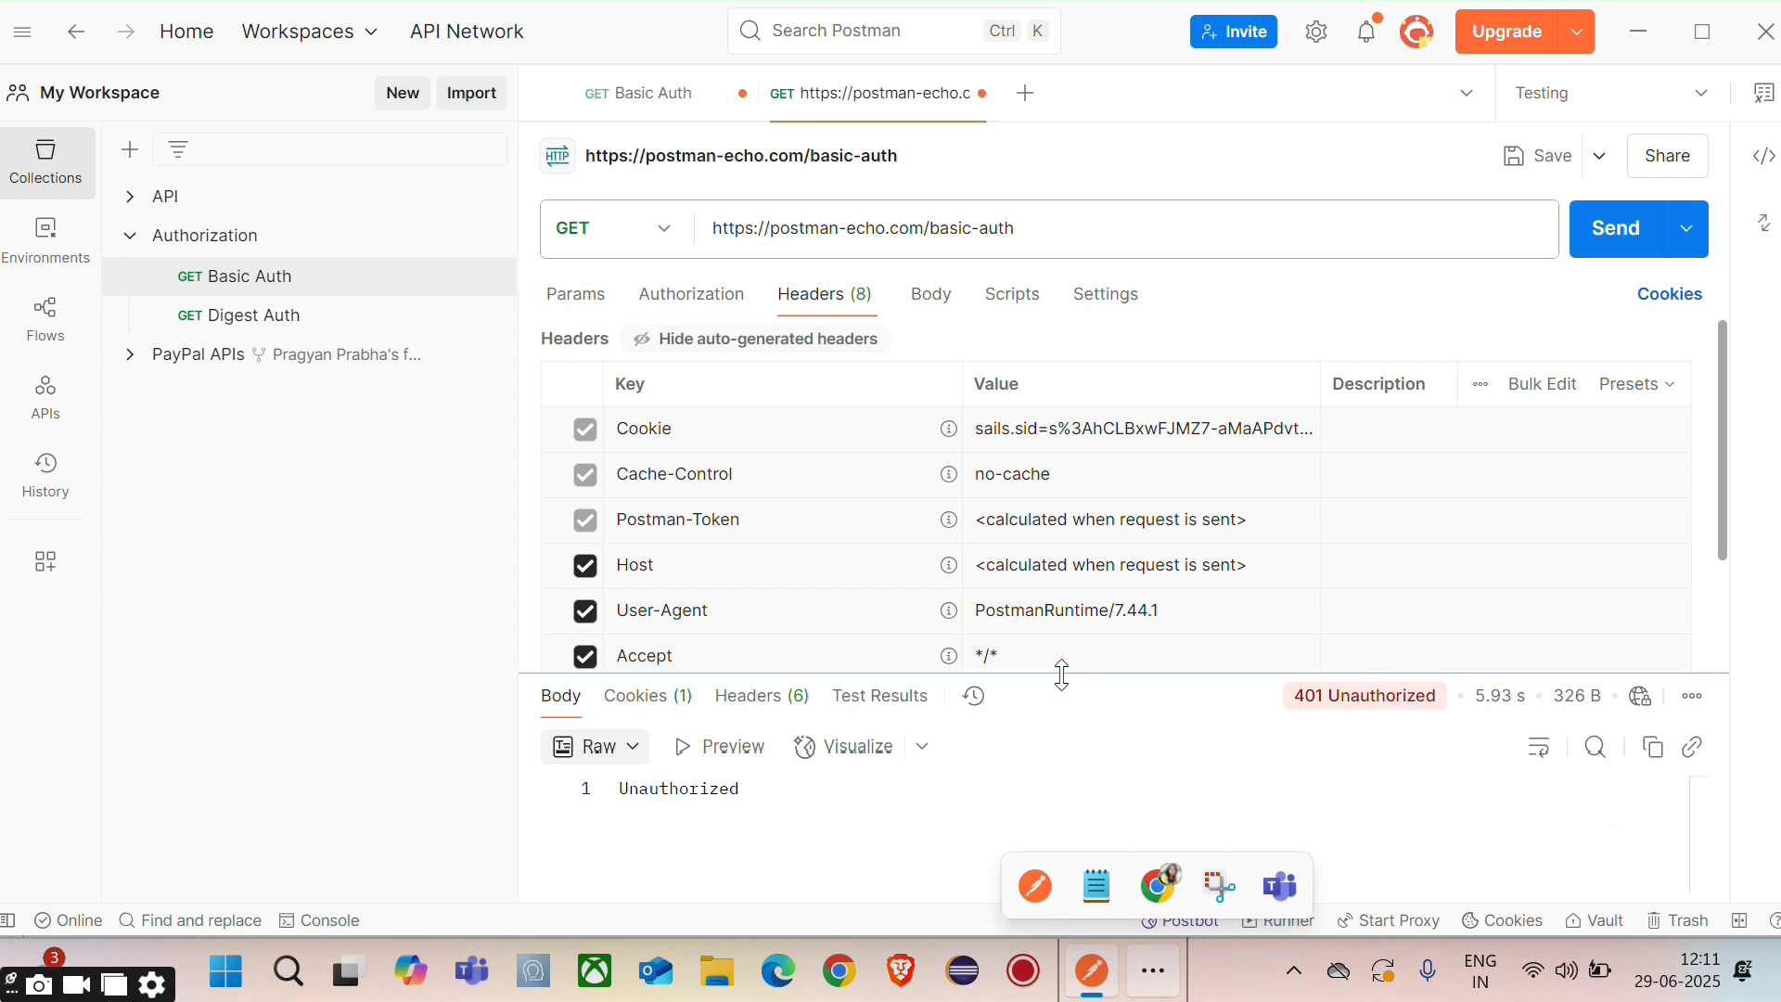
pyautogui.moveTo(1085, 676); pyautogui.dragTo(1085, 627)
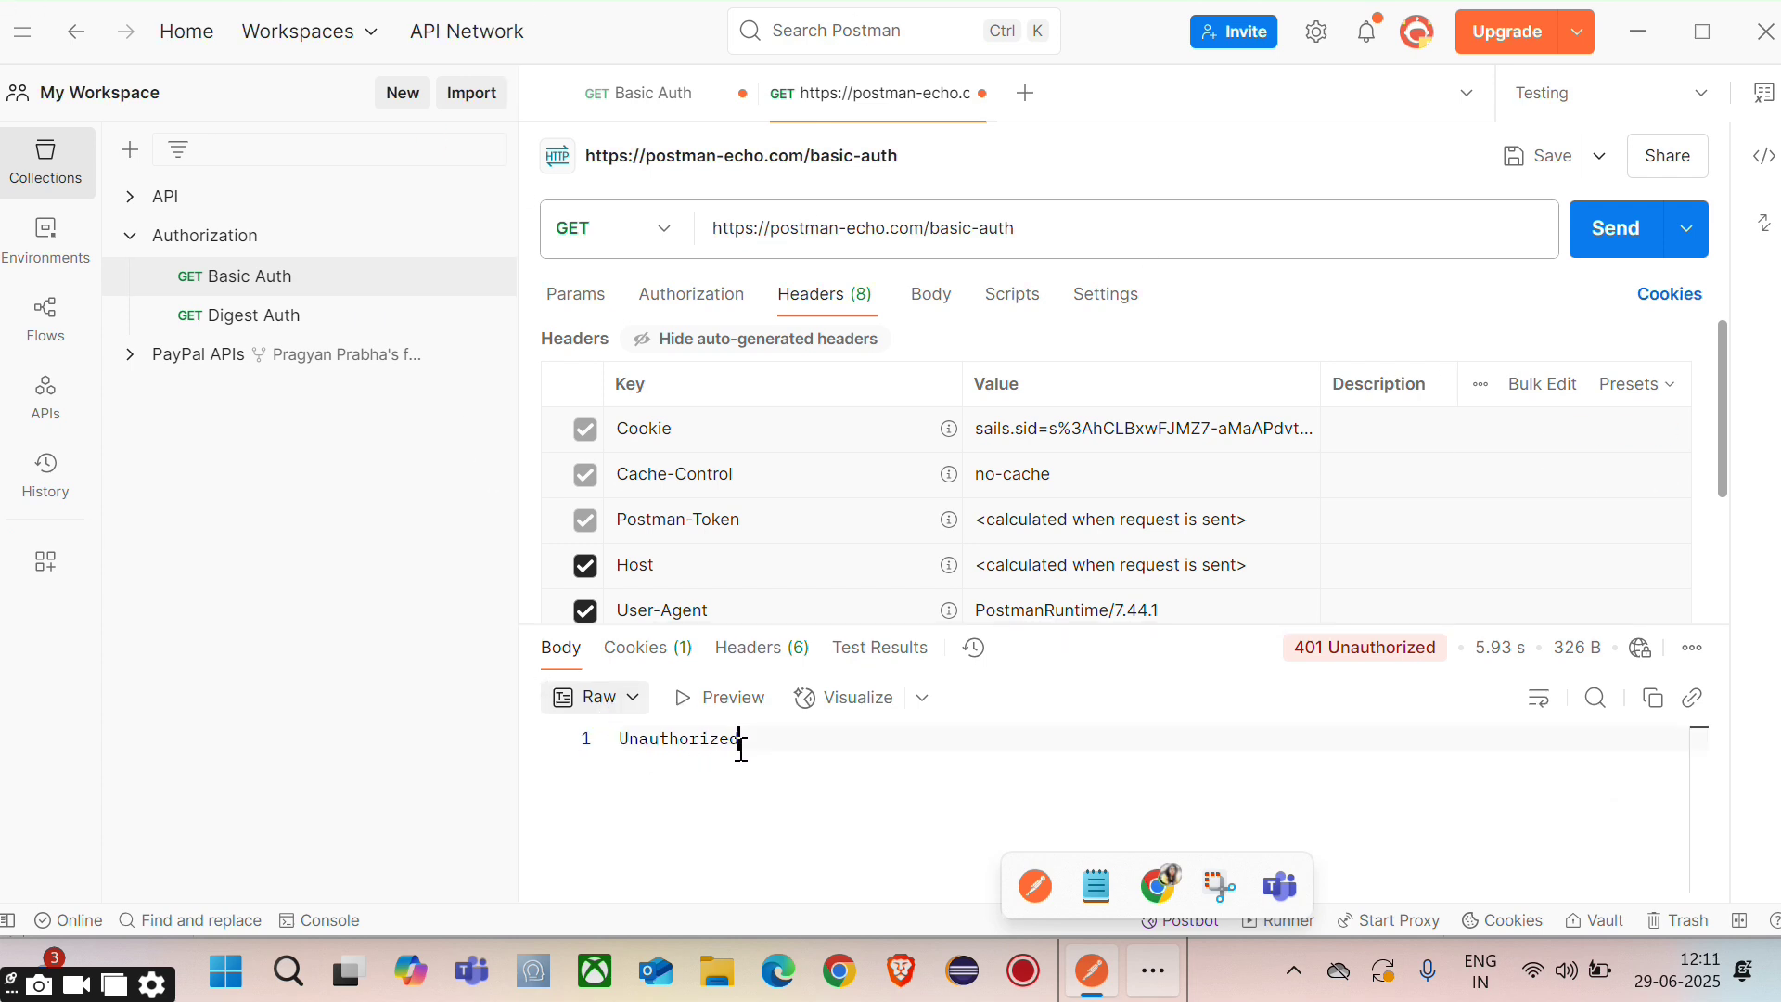
pyautogui.moveTo(743, 740); pyautogui.dragTo(623, 749)
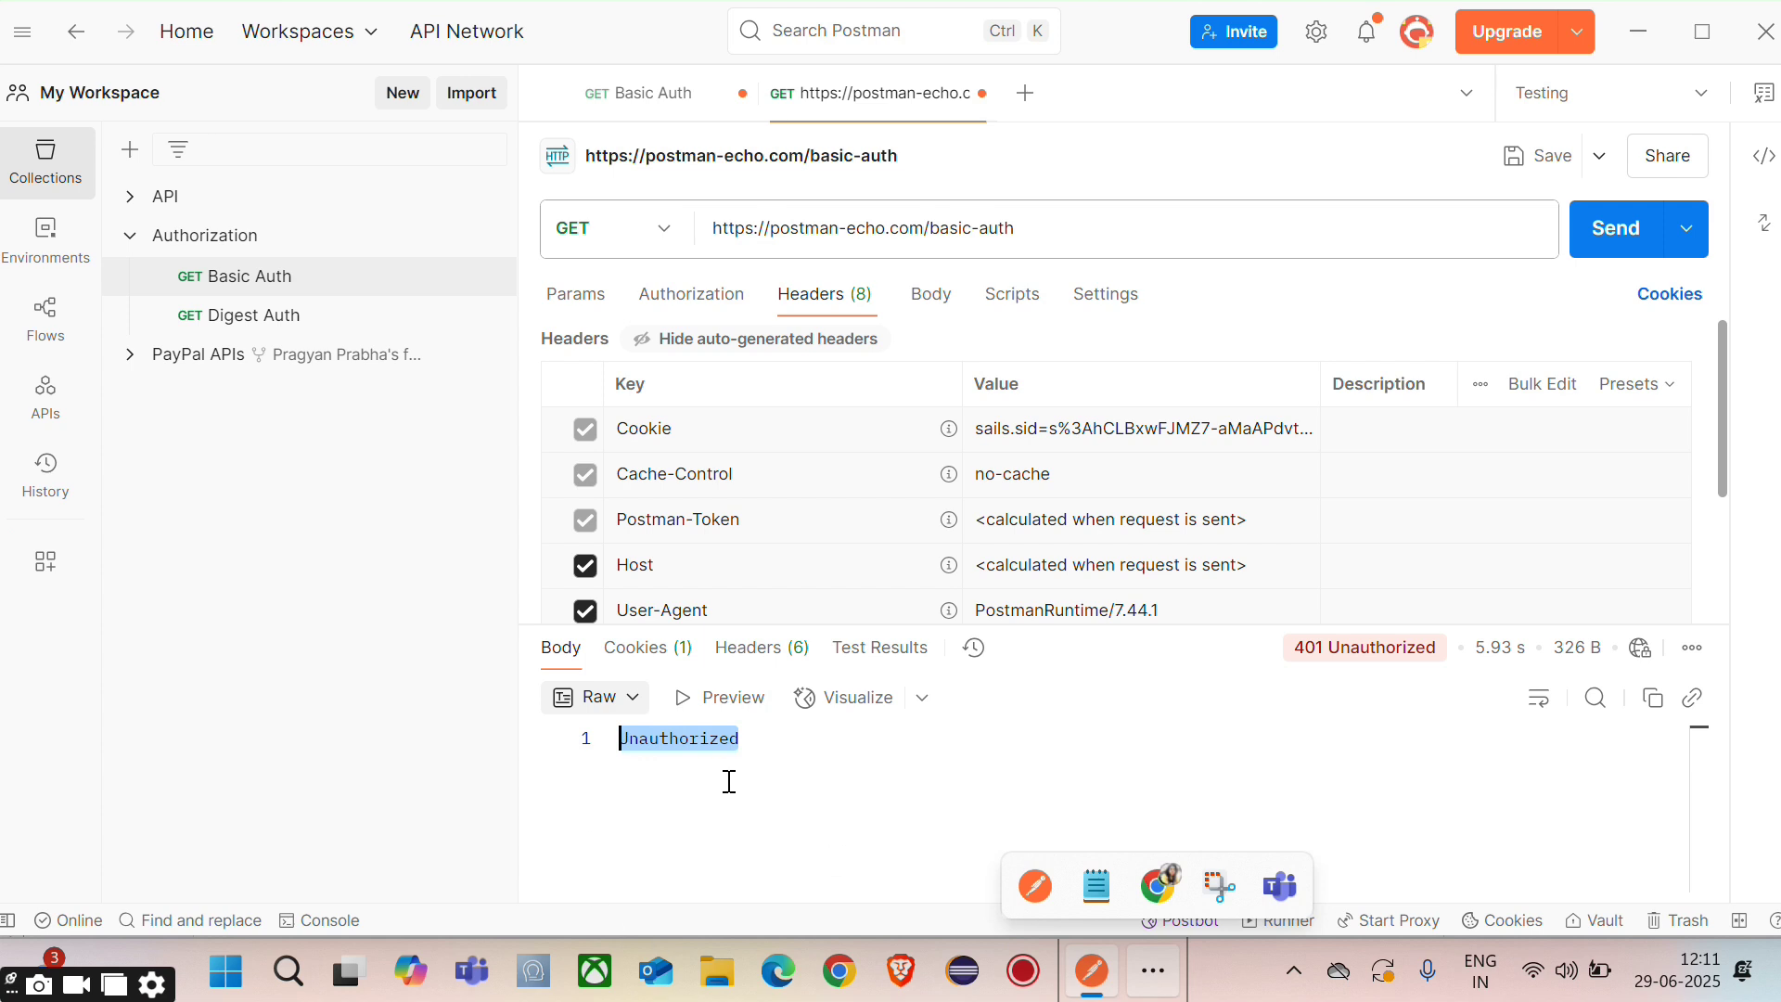
pyautogui.click(723, 697)
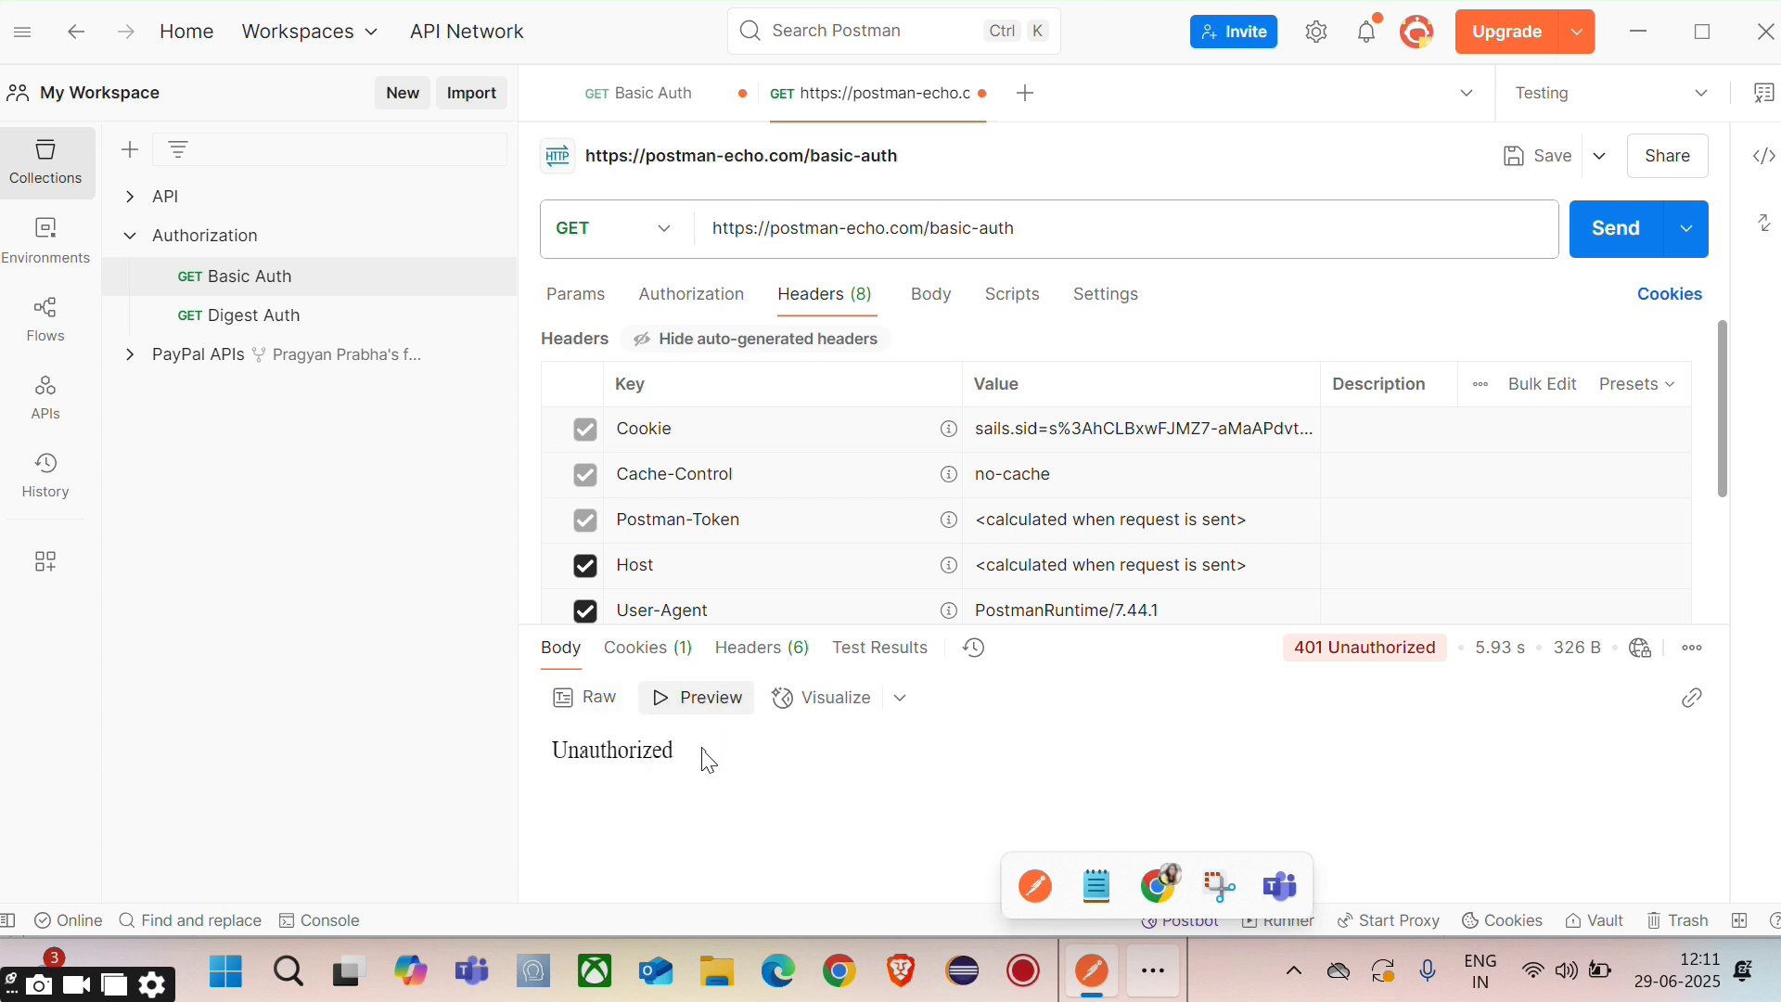
pyautogui.moveTo(704, 755); pyautogui.dragTo(566, 756)
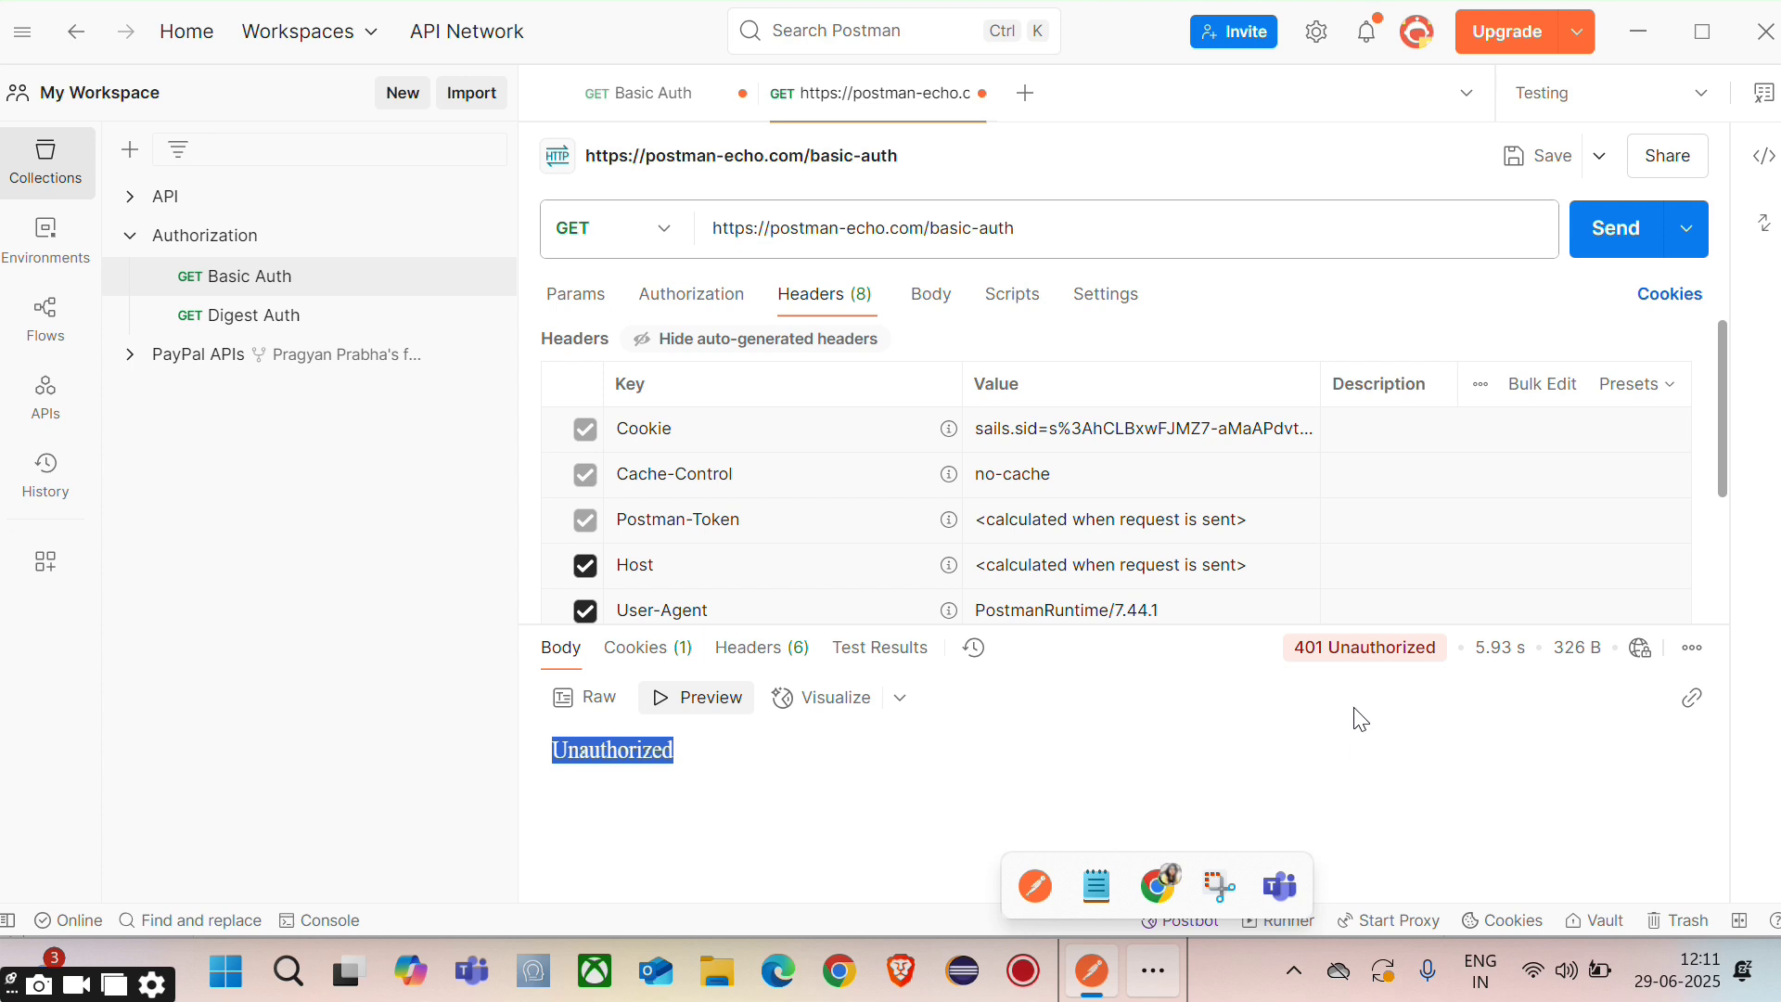
pyautogui.moveTo(1304, 661)
# Set the request's authorization type to Basic Auth.
pyautogui.click(694, 297)
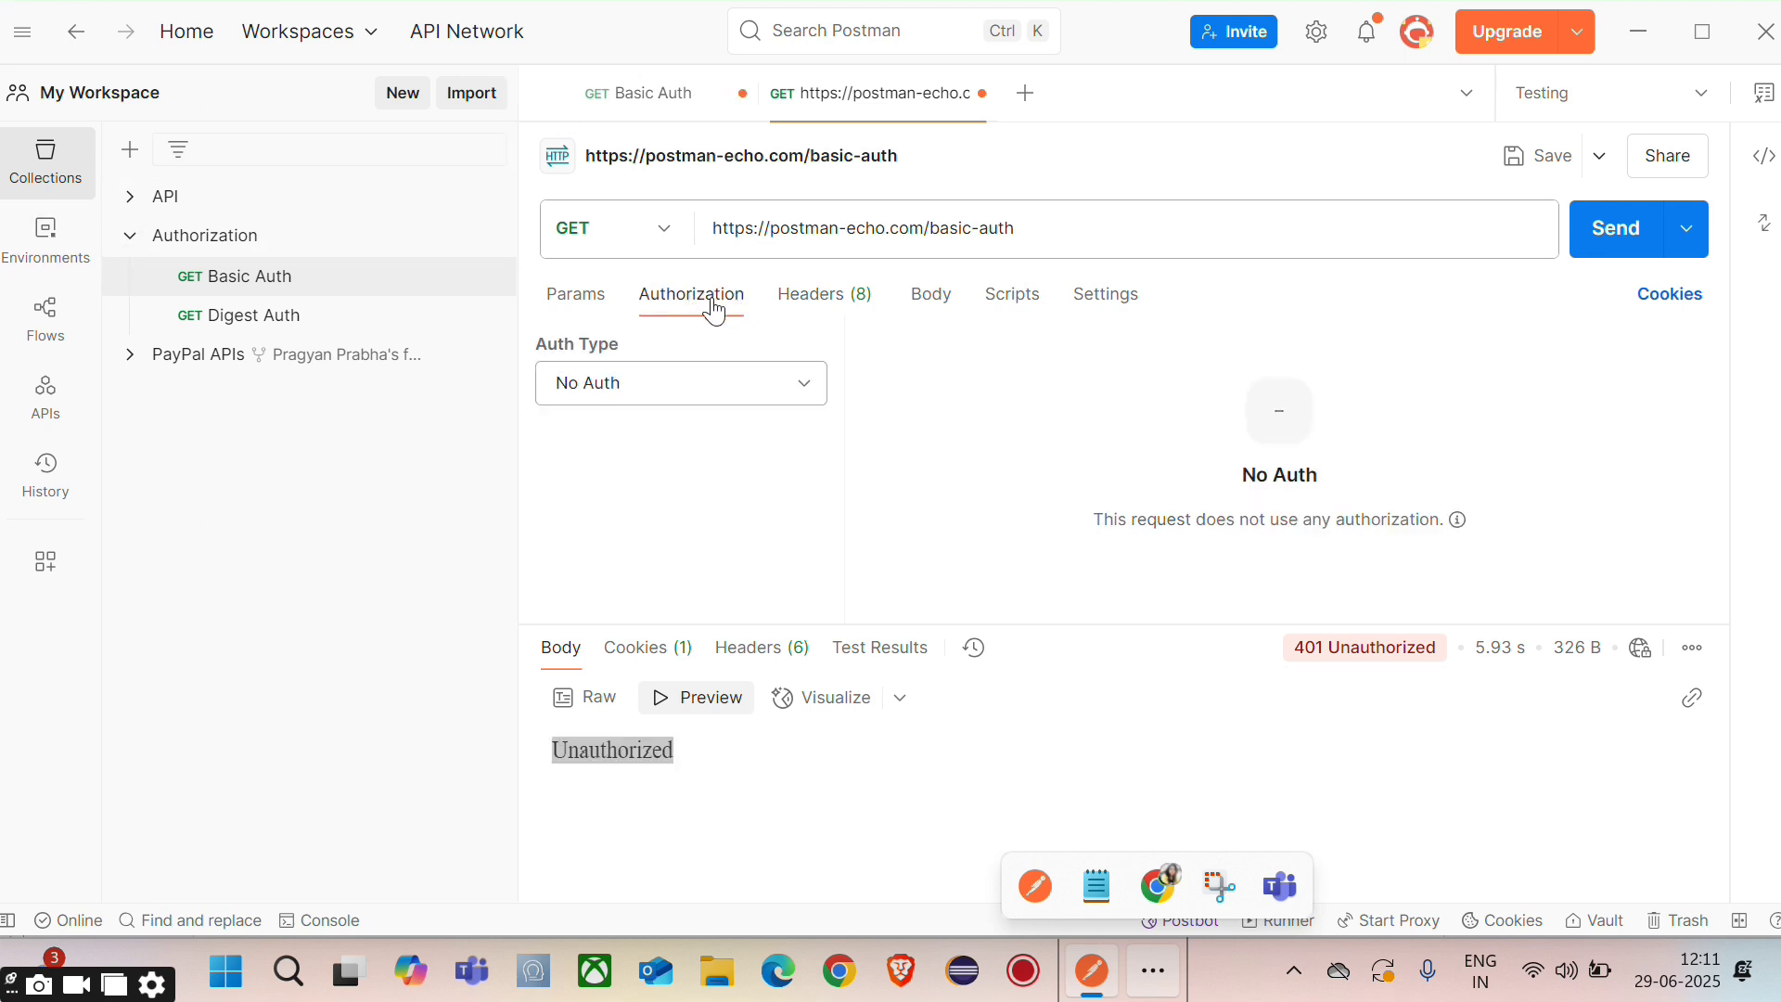
pyautogui.click(805, 388)
pyautogui.click(654, 483)
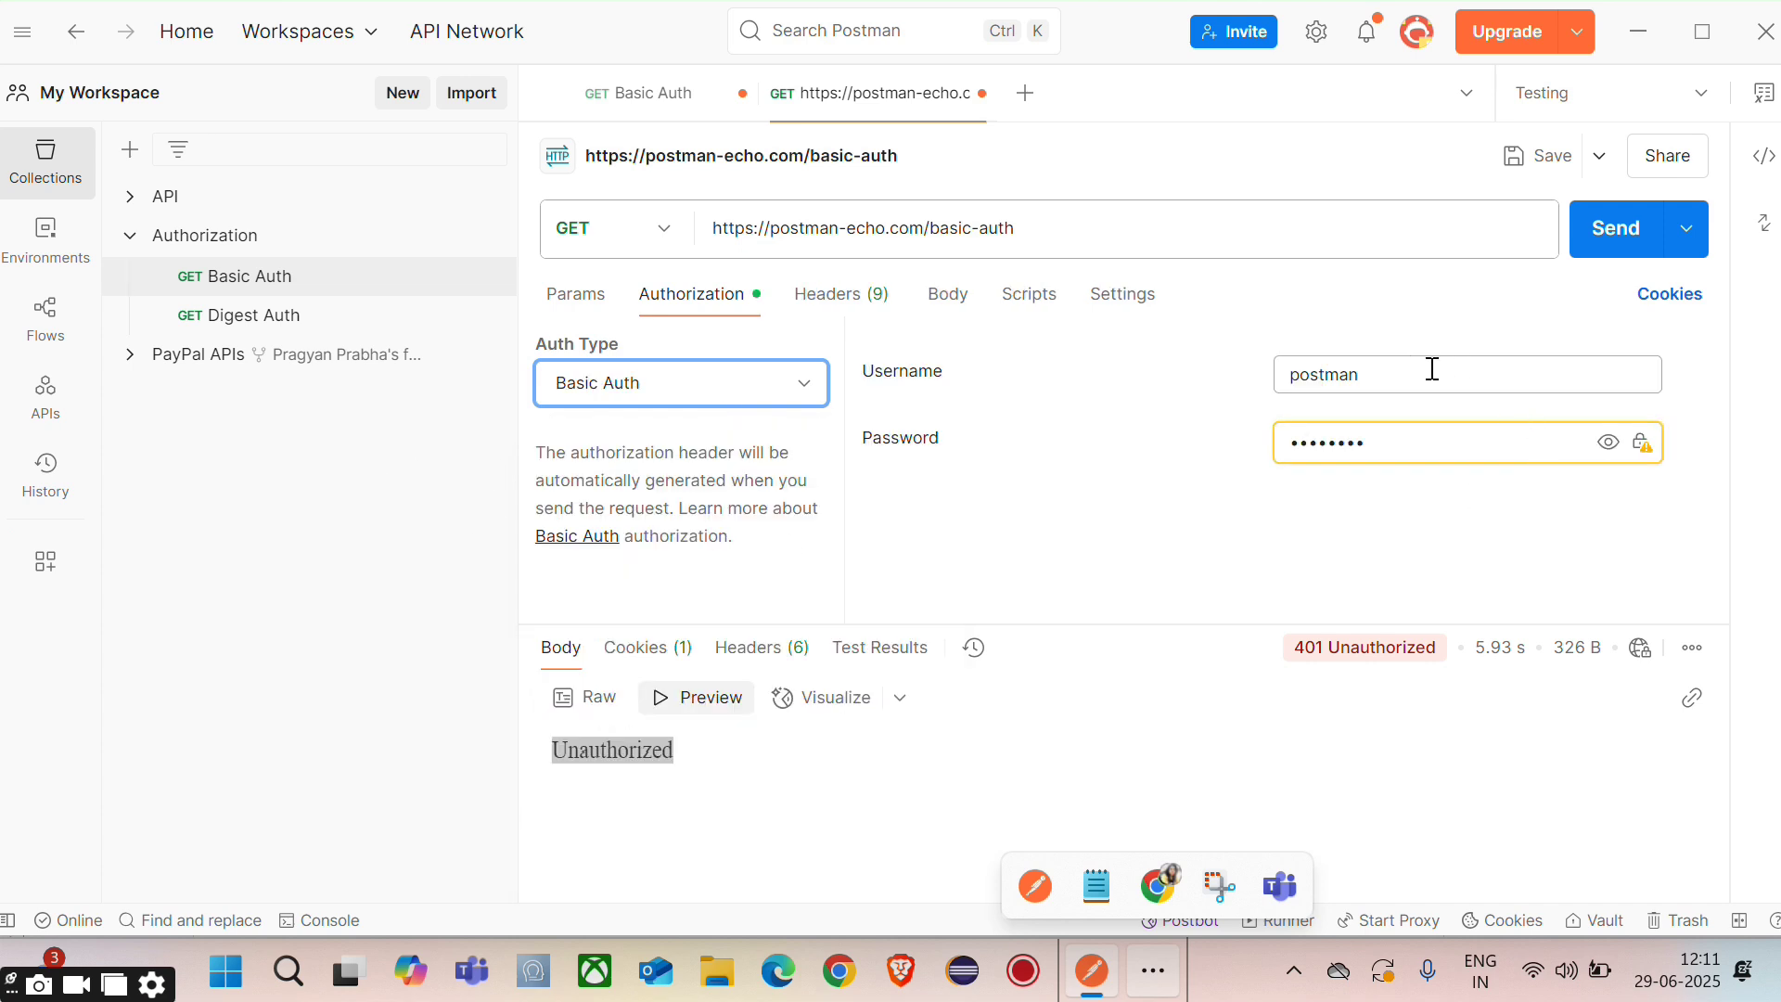
# Check the prefilled username and reveal the masked password in the Basic Auth credentials.
pyautogui.moveTo(1392, 380); pyautogui.dragTo(1258, 372)
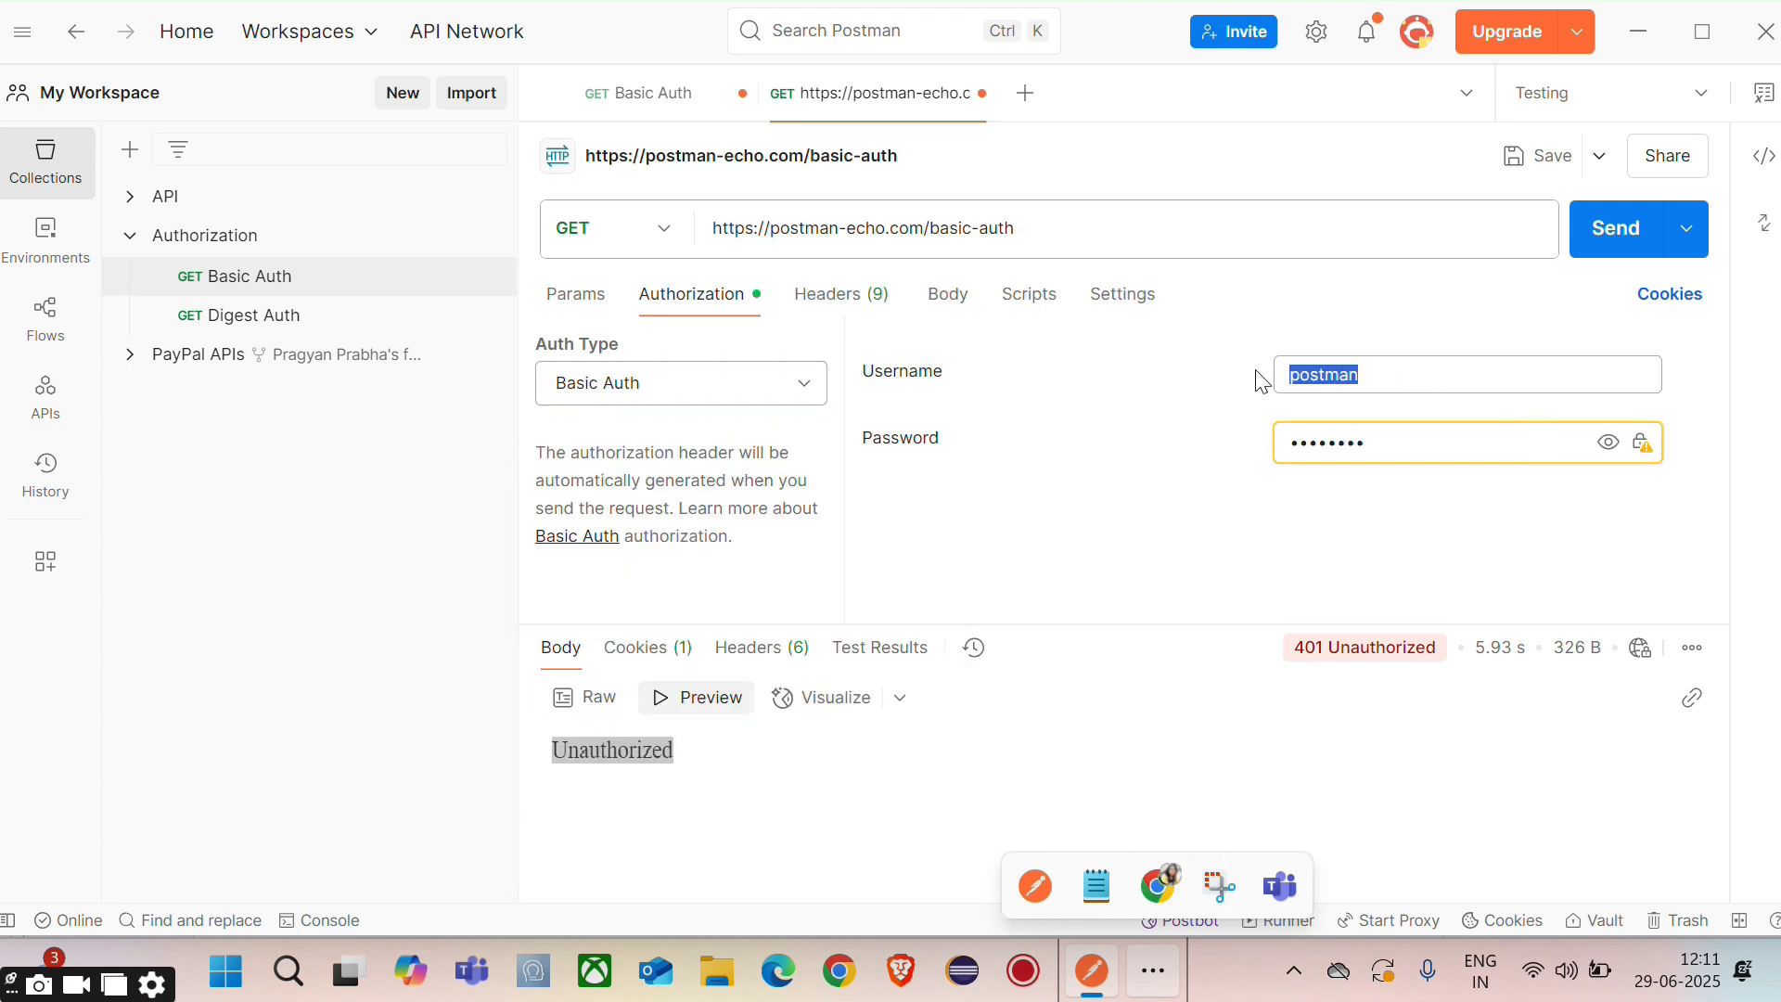
pyautogui.click(1418, 376)
pyautogui.click(1610, 450)
pyautogui.moveTo(1400, 445); pyautogui.dragTo(1254, 449)
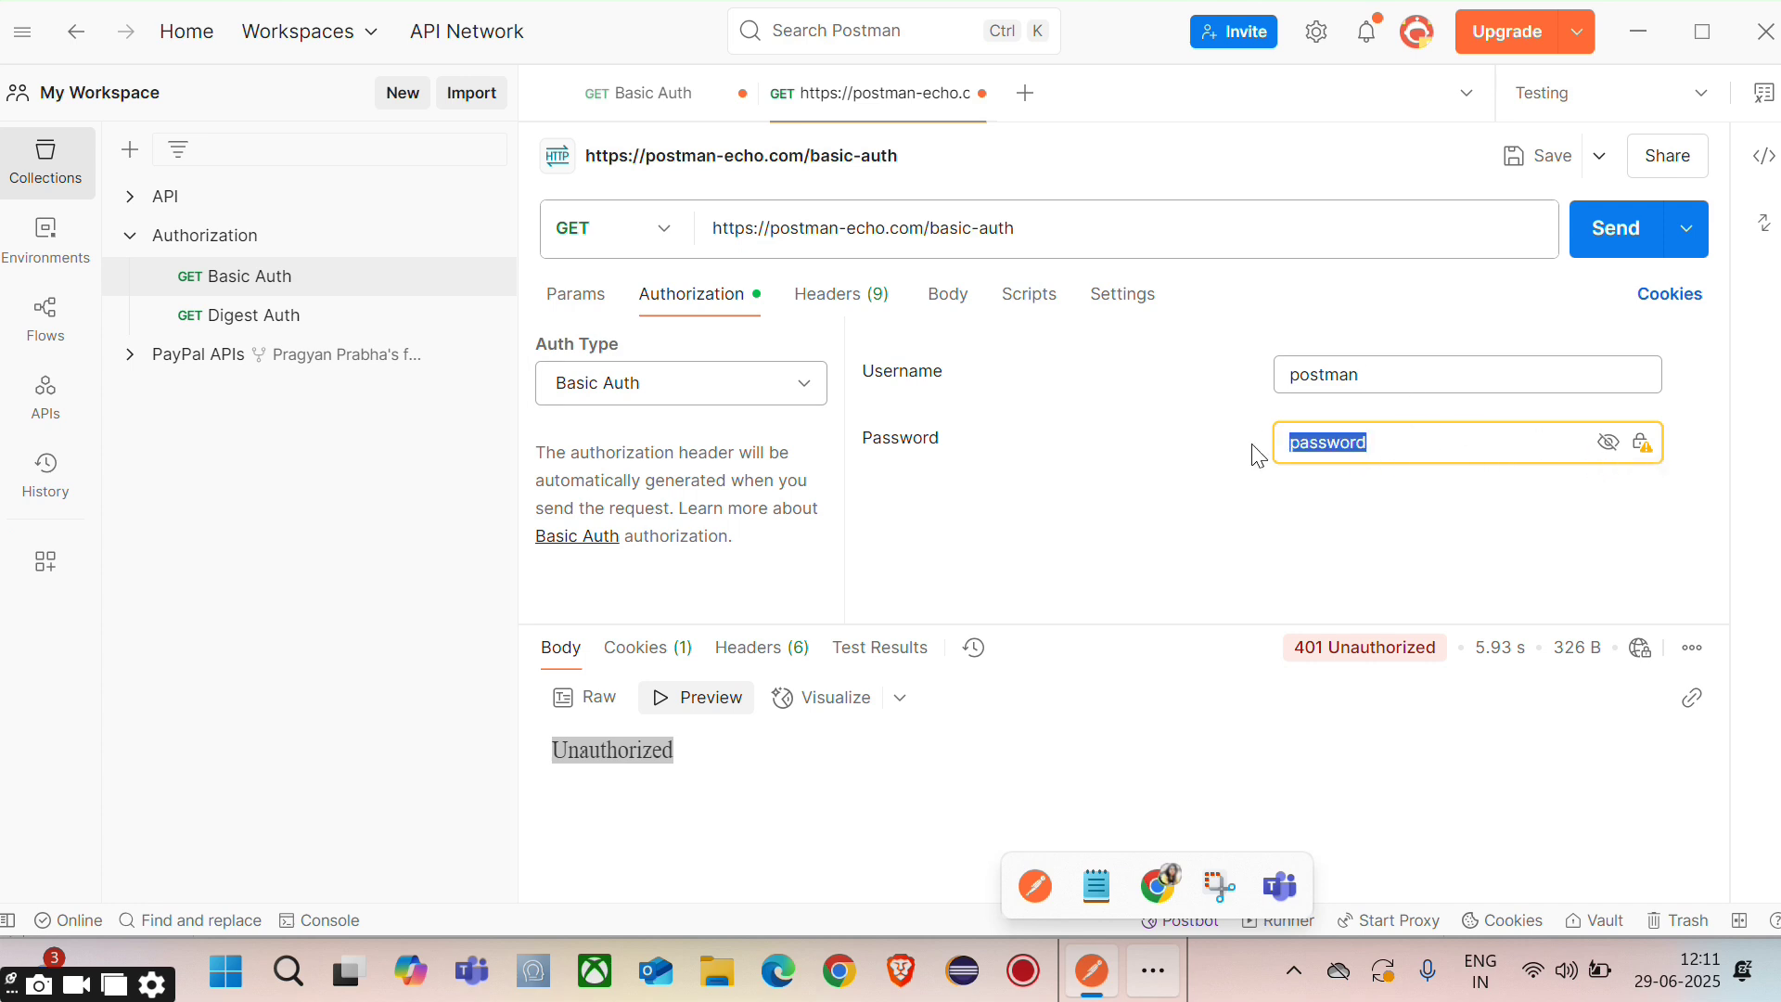
pyautogui.click(1191, 483)
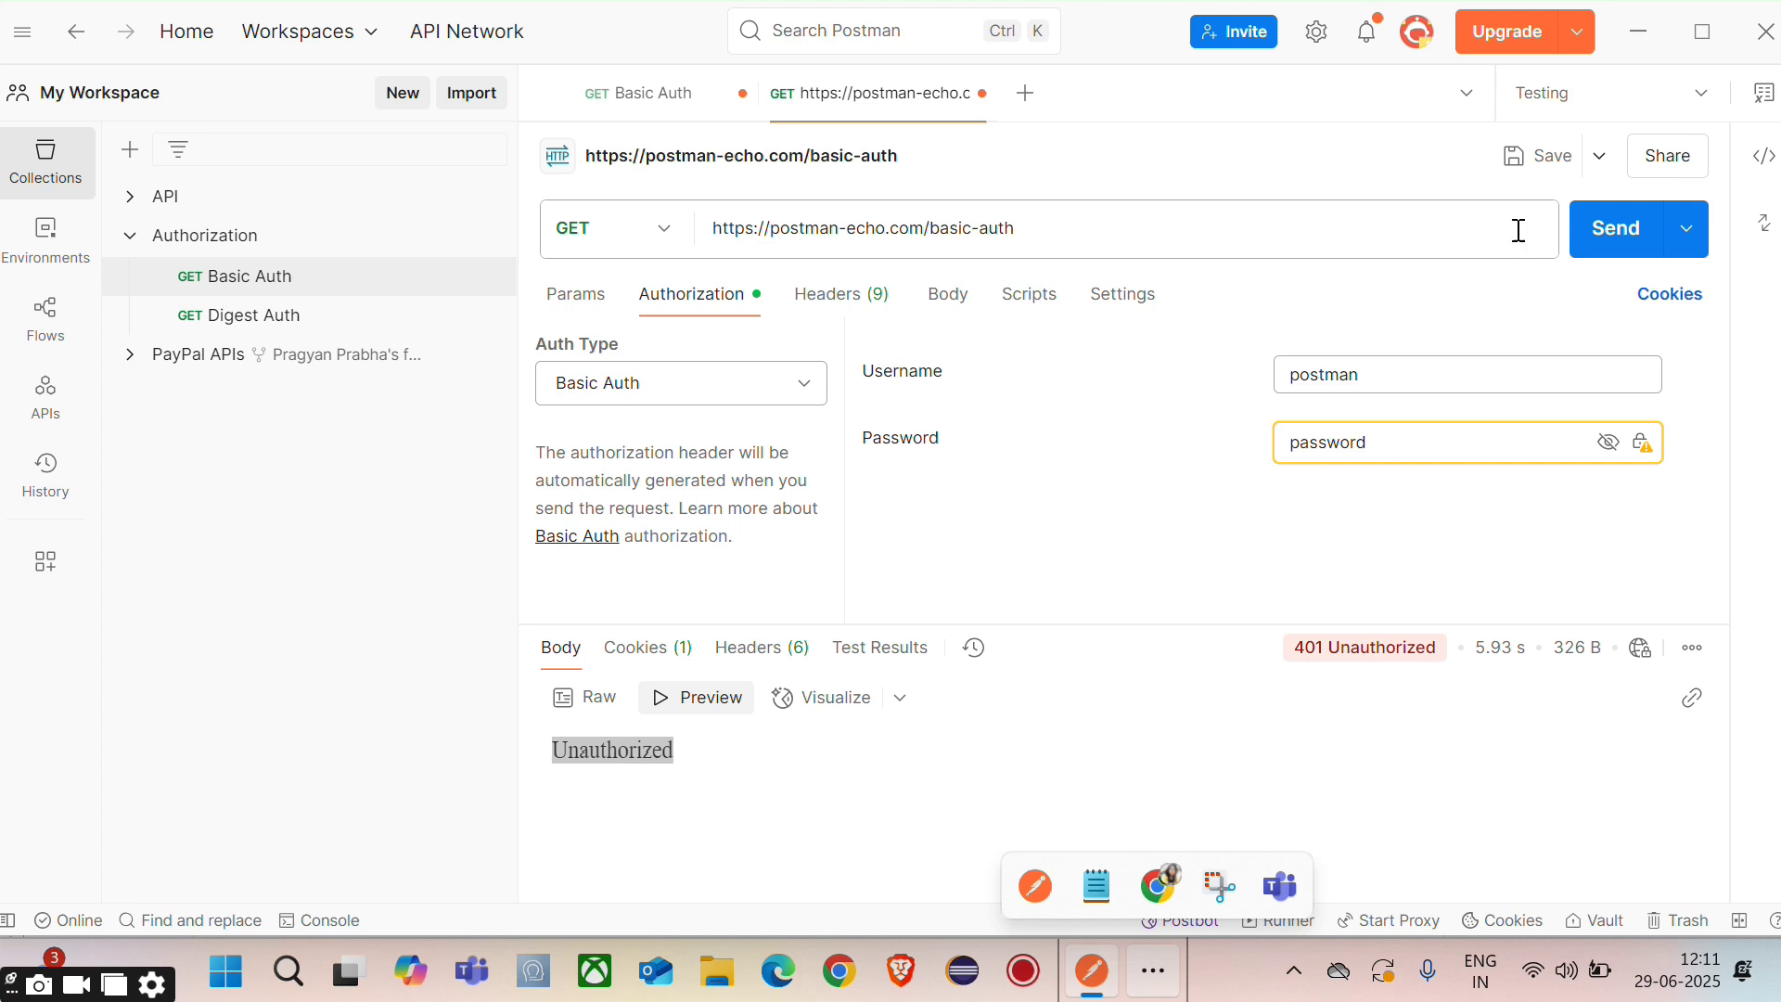
# Send the request with Basic Auth and examine the response body as JSON and as a preview.
pyautogui.click(1614, 249)
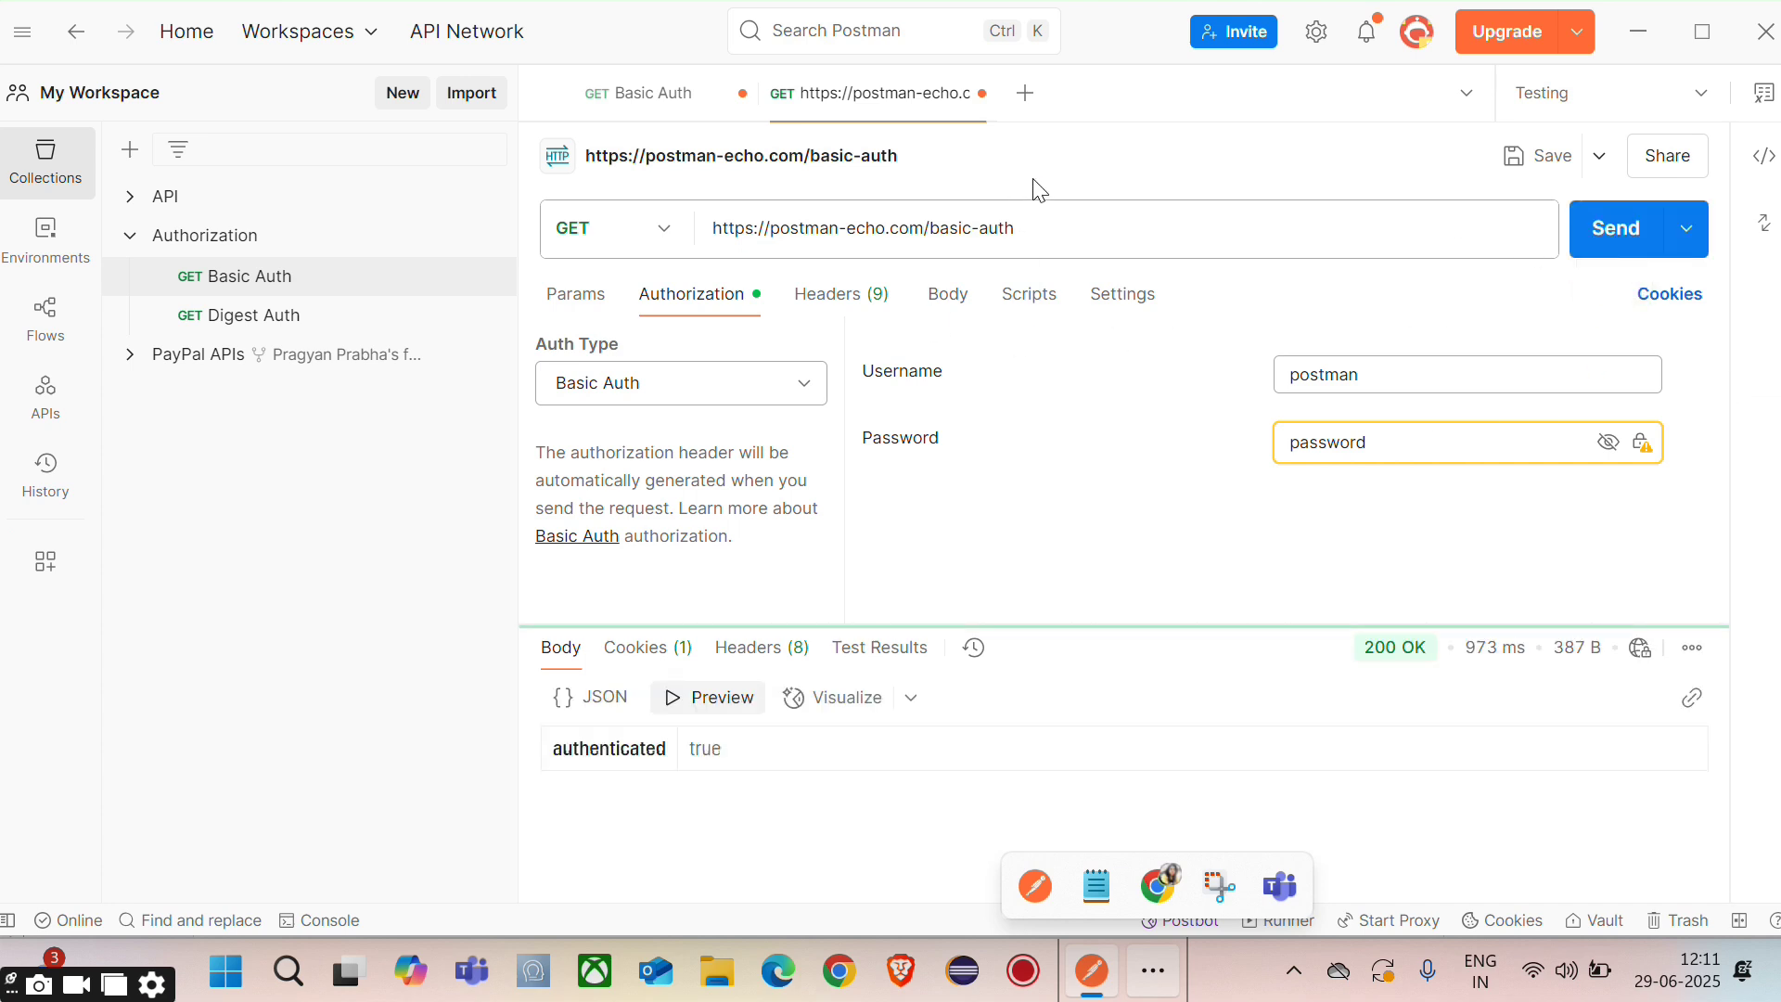
pyautogui.click(605, 711)
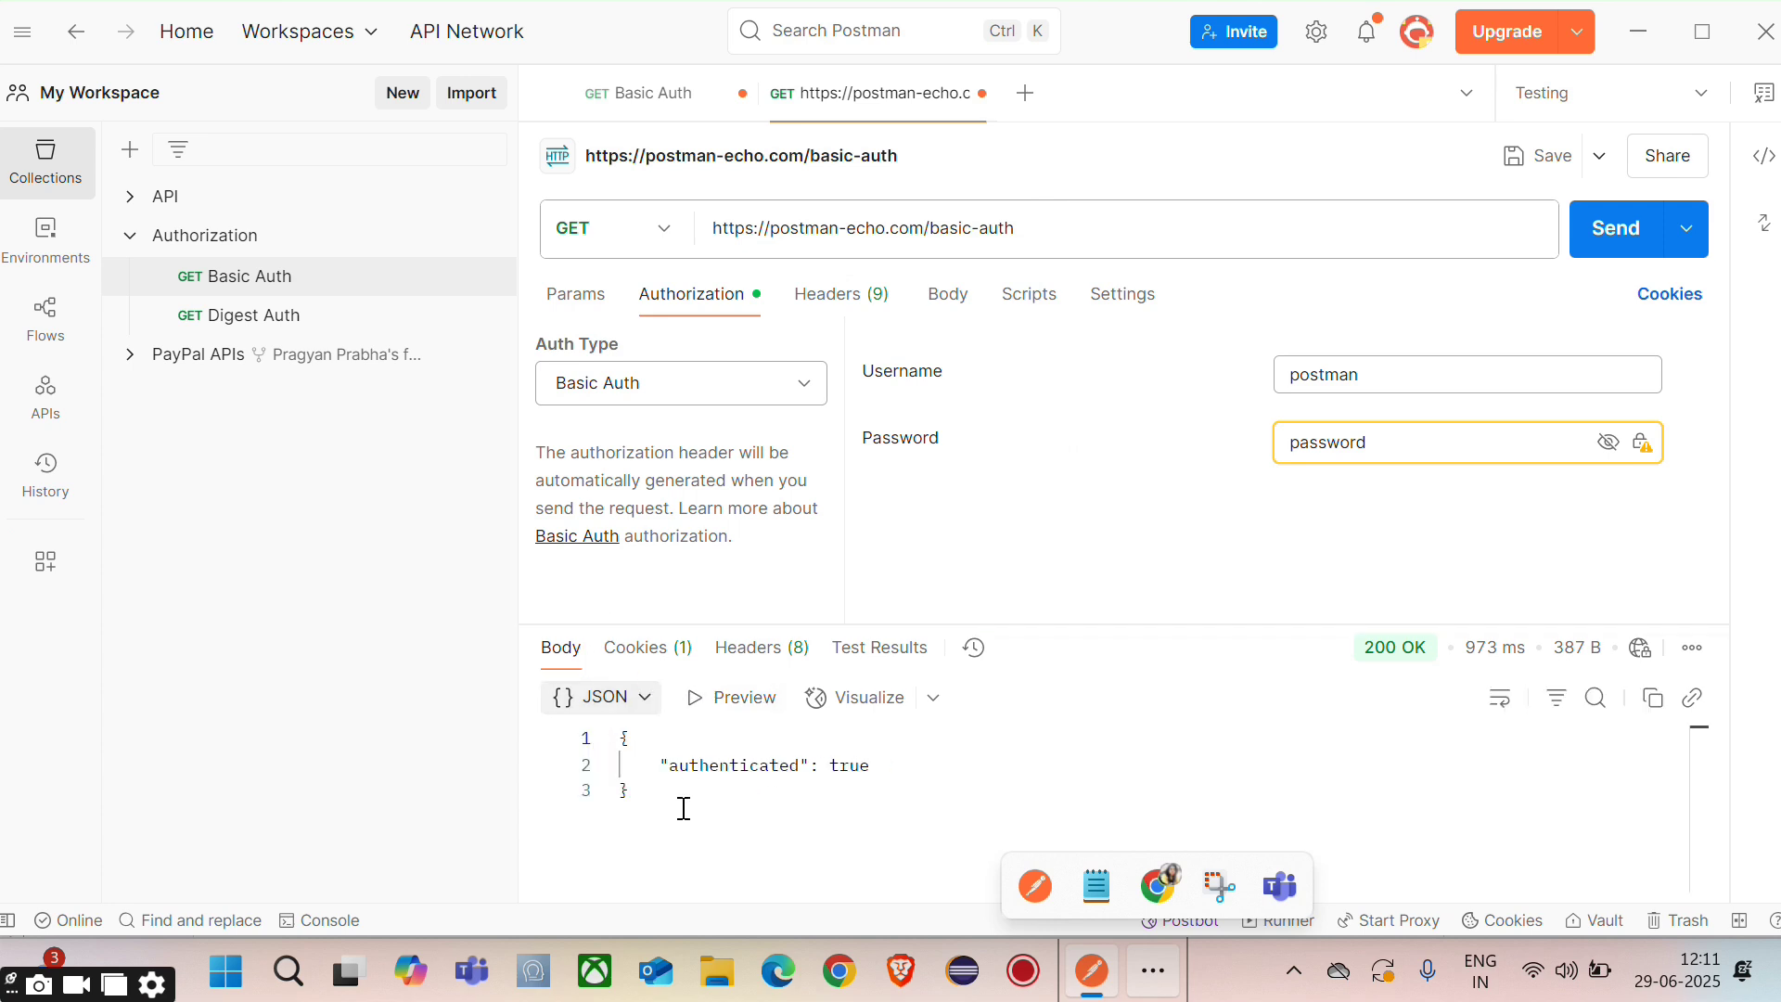
pyautogui.moveTo(660, 764); pyautogui.dragTo(875, 765)
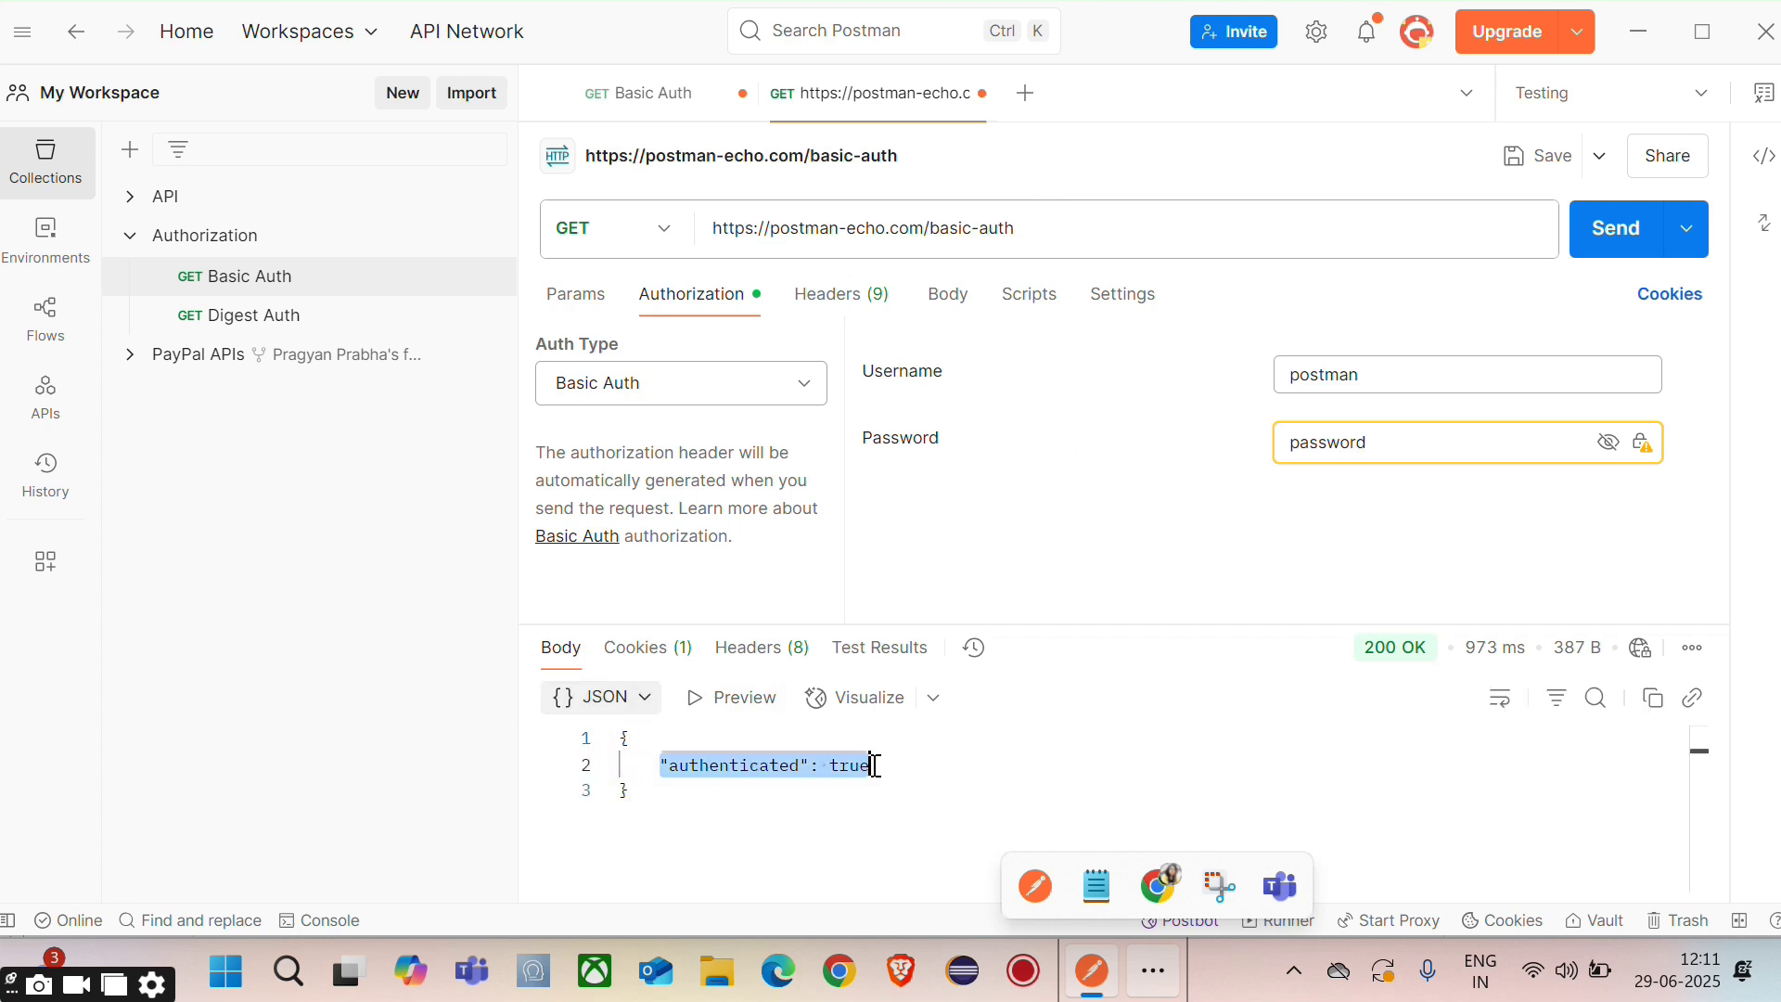
pyautogui.click(626, 790)
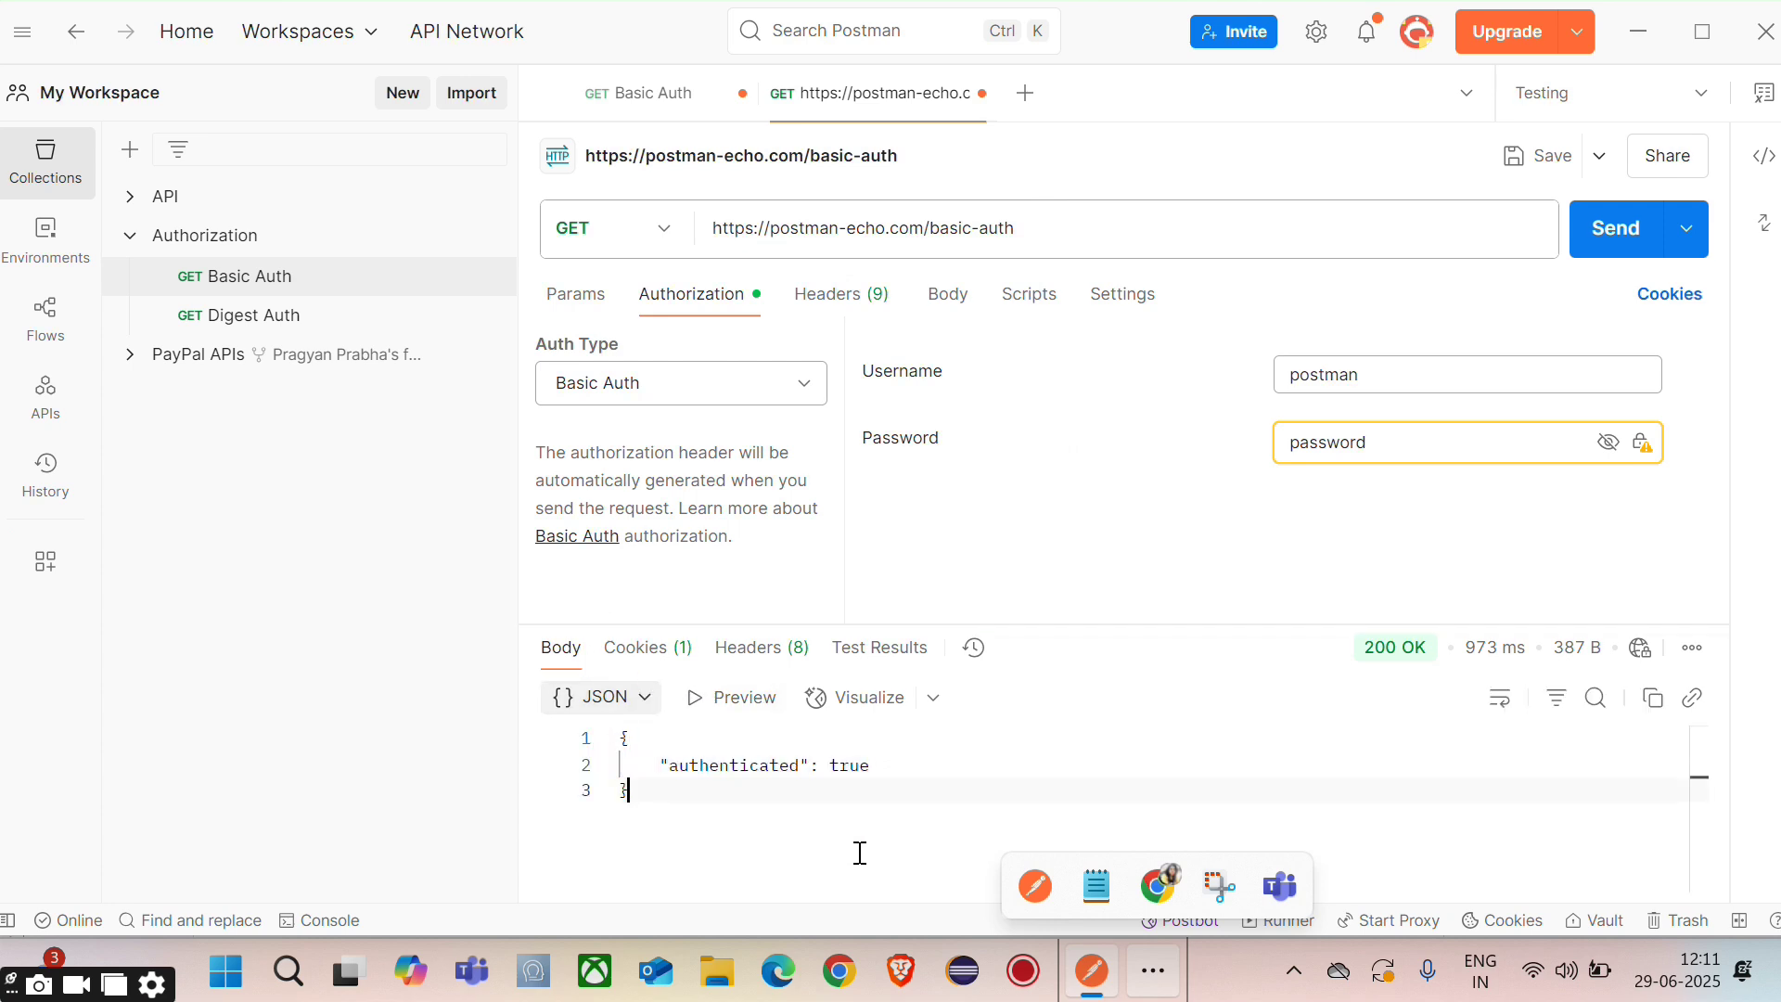
pyautogui.click(726, 699)
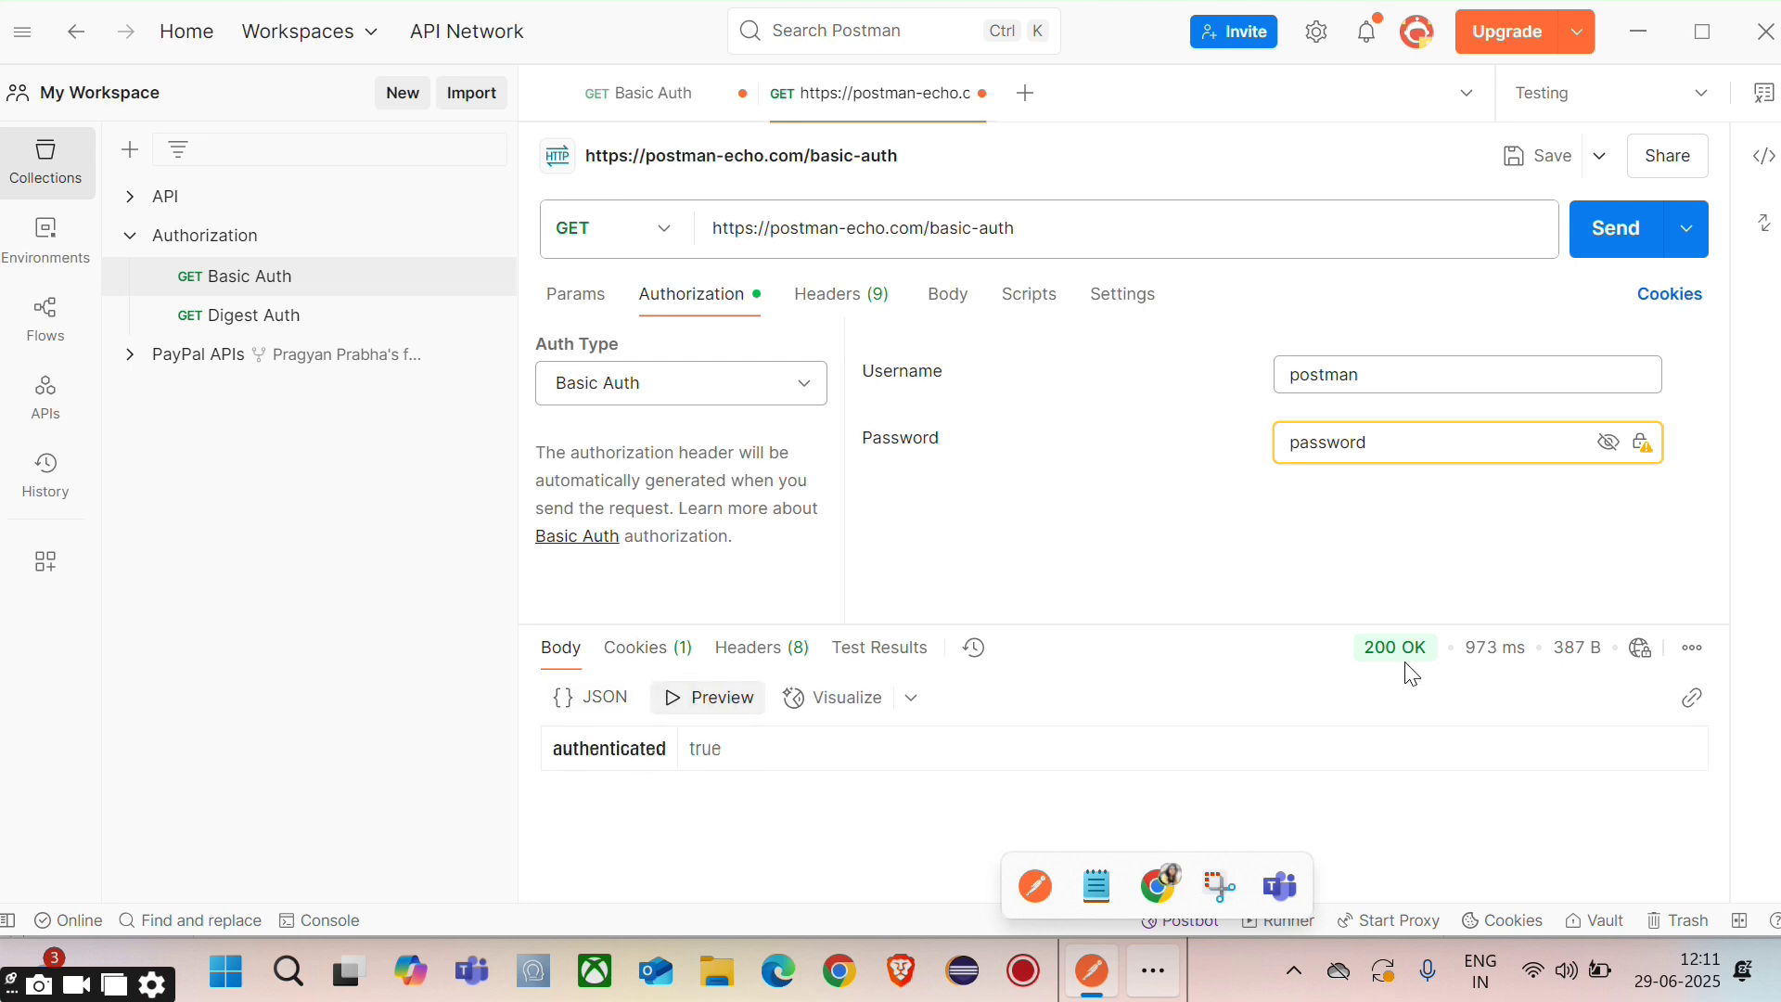
pyautogui.moveTo(1412, 666)
# Reveal the value of the auto-generated Authorization header in the request headers, and return to the Basic Auth credentials.
pyautogui.click(860, 307)
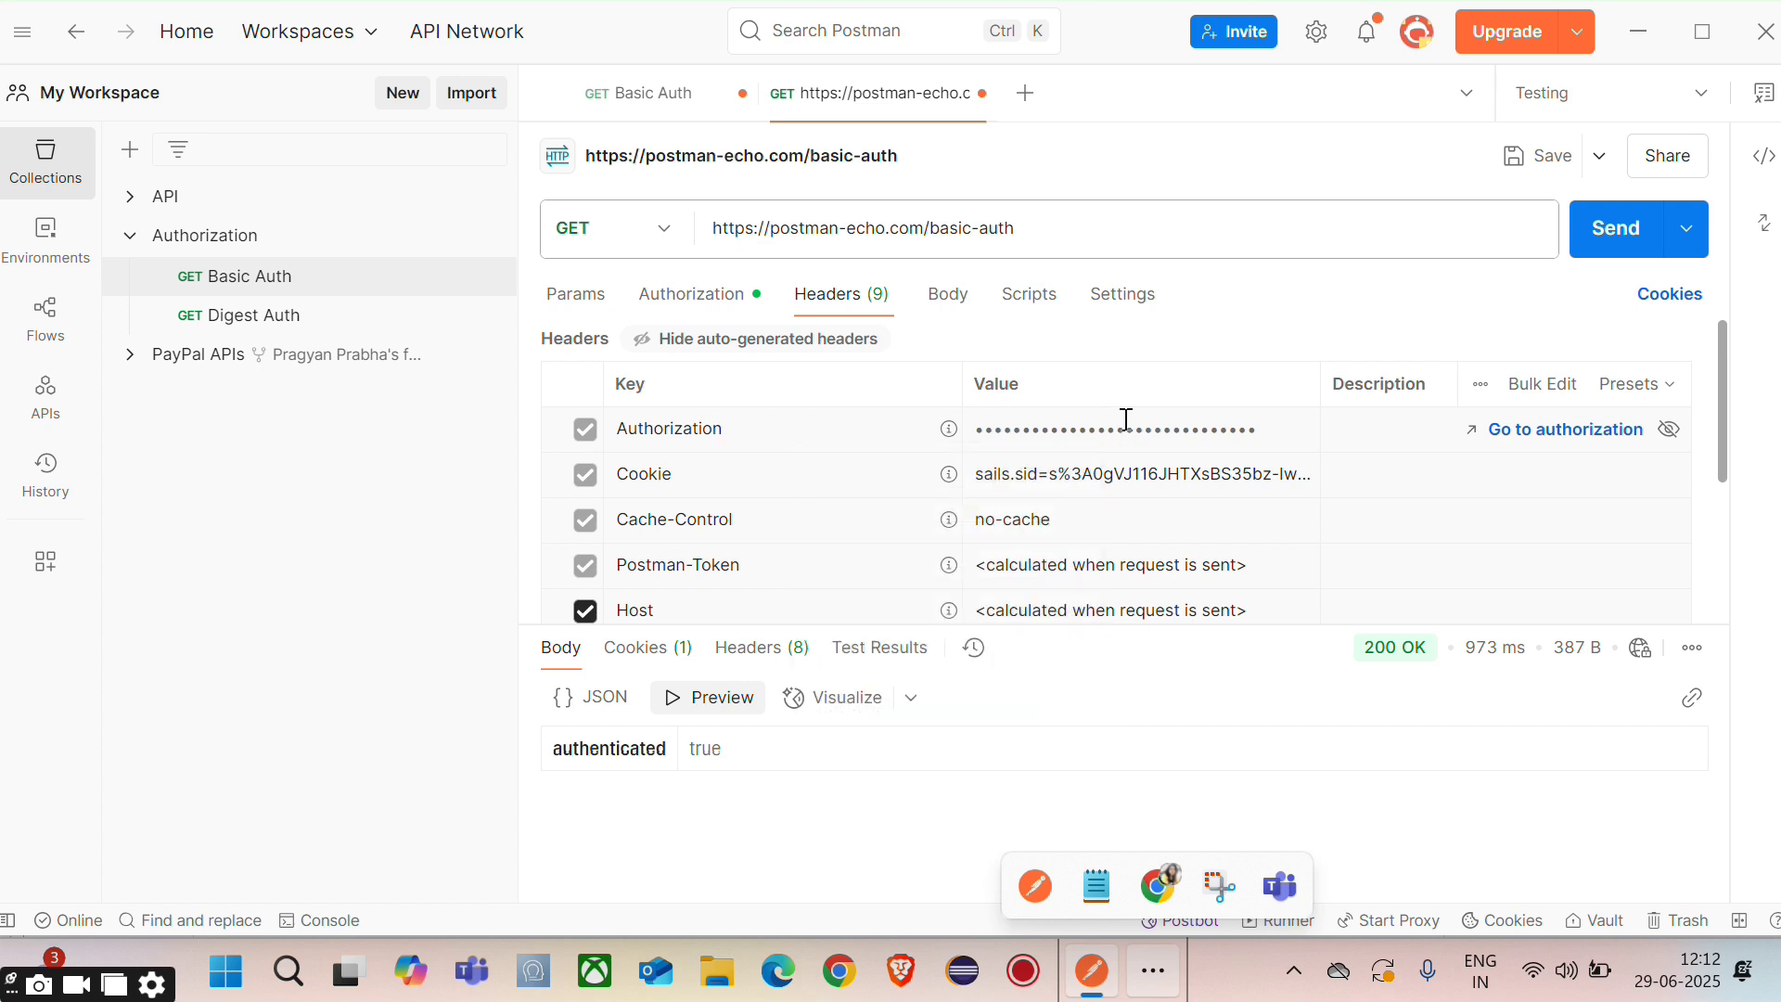
pyautogui.click(1672, 429)
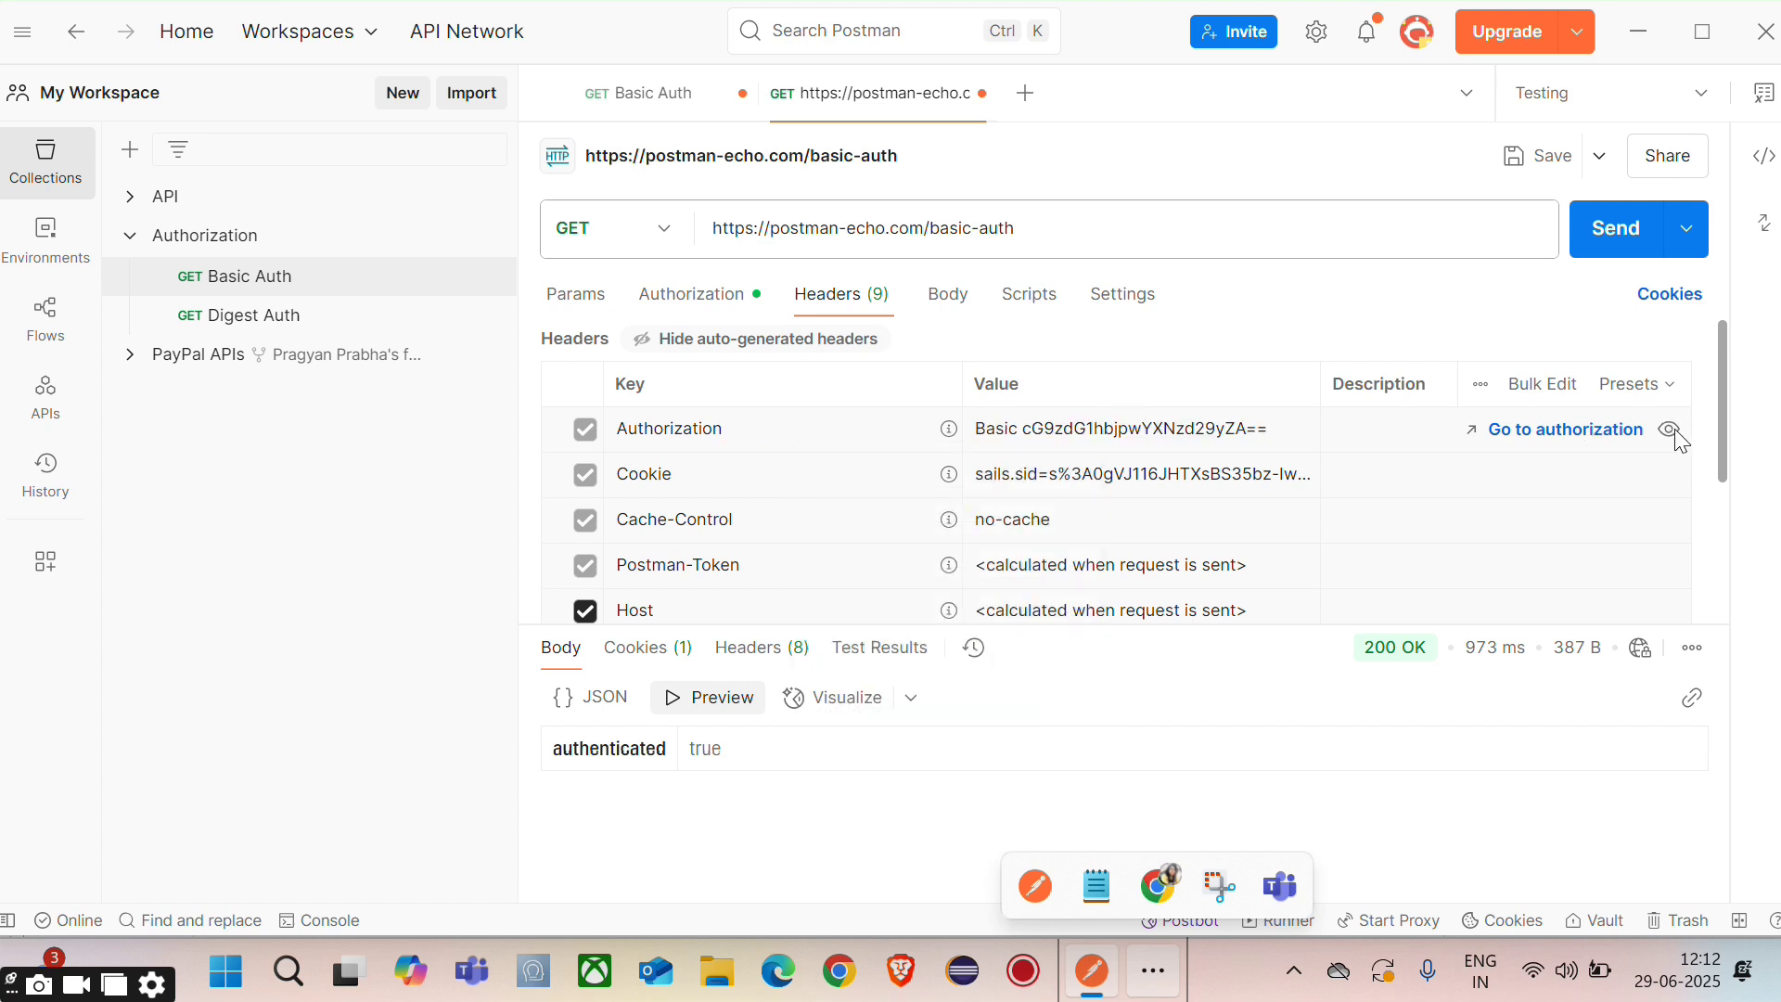
pyautogui.scroll(-1, 1676, 429)
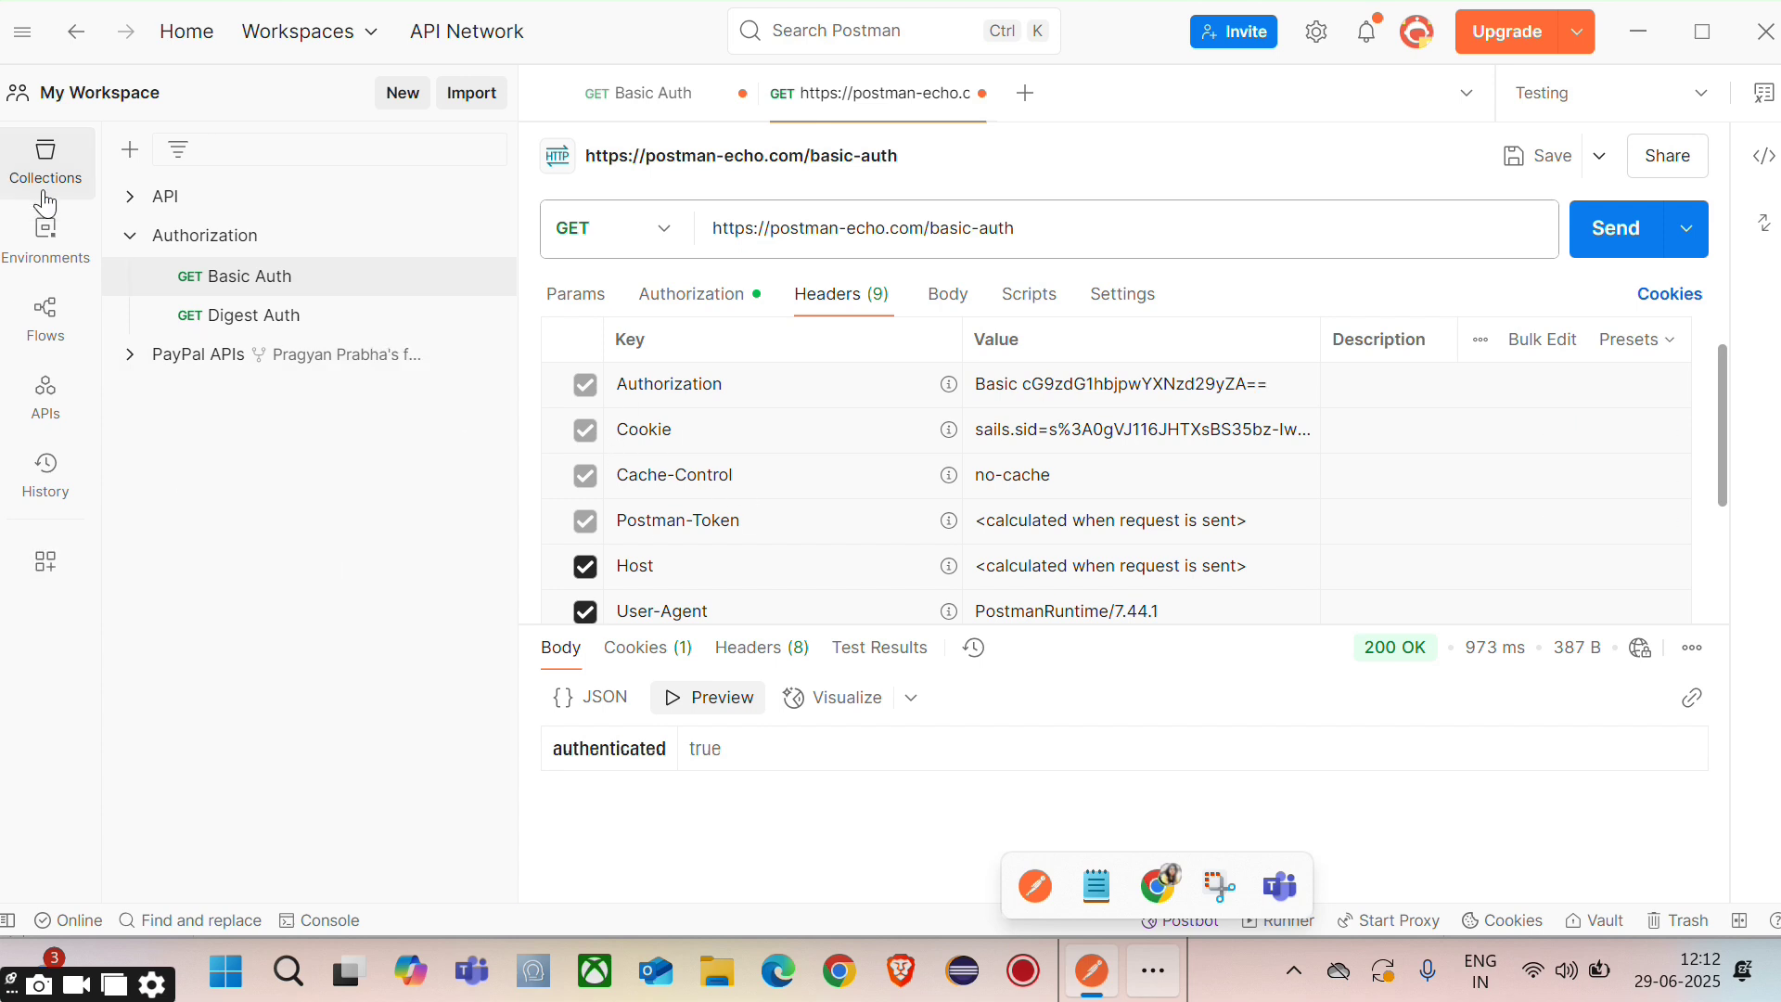
pyautogui.click(698, 301)
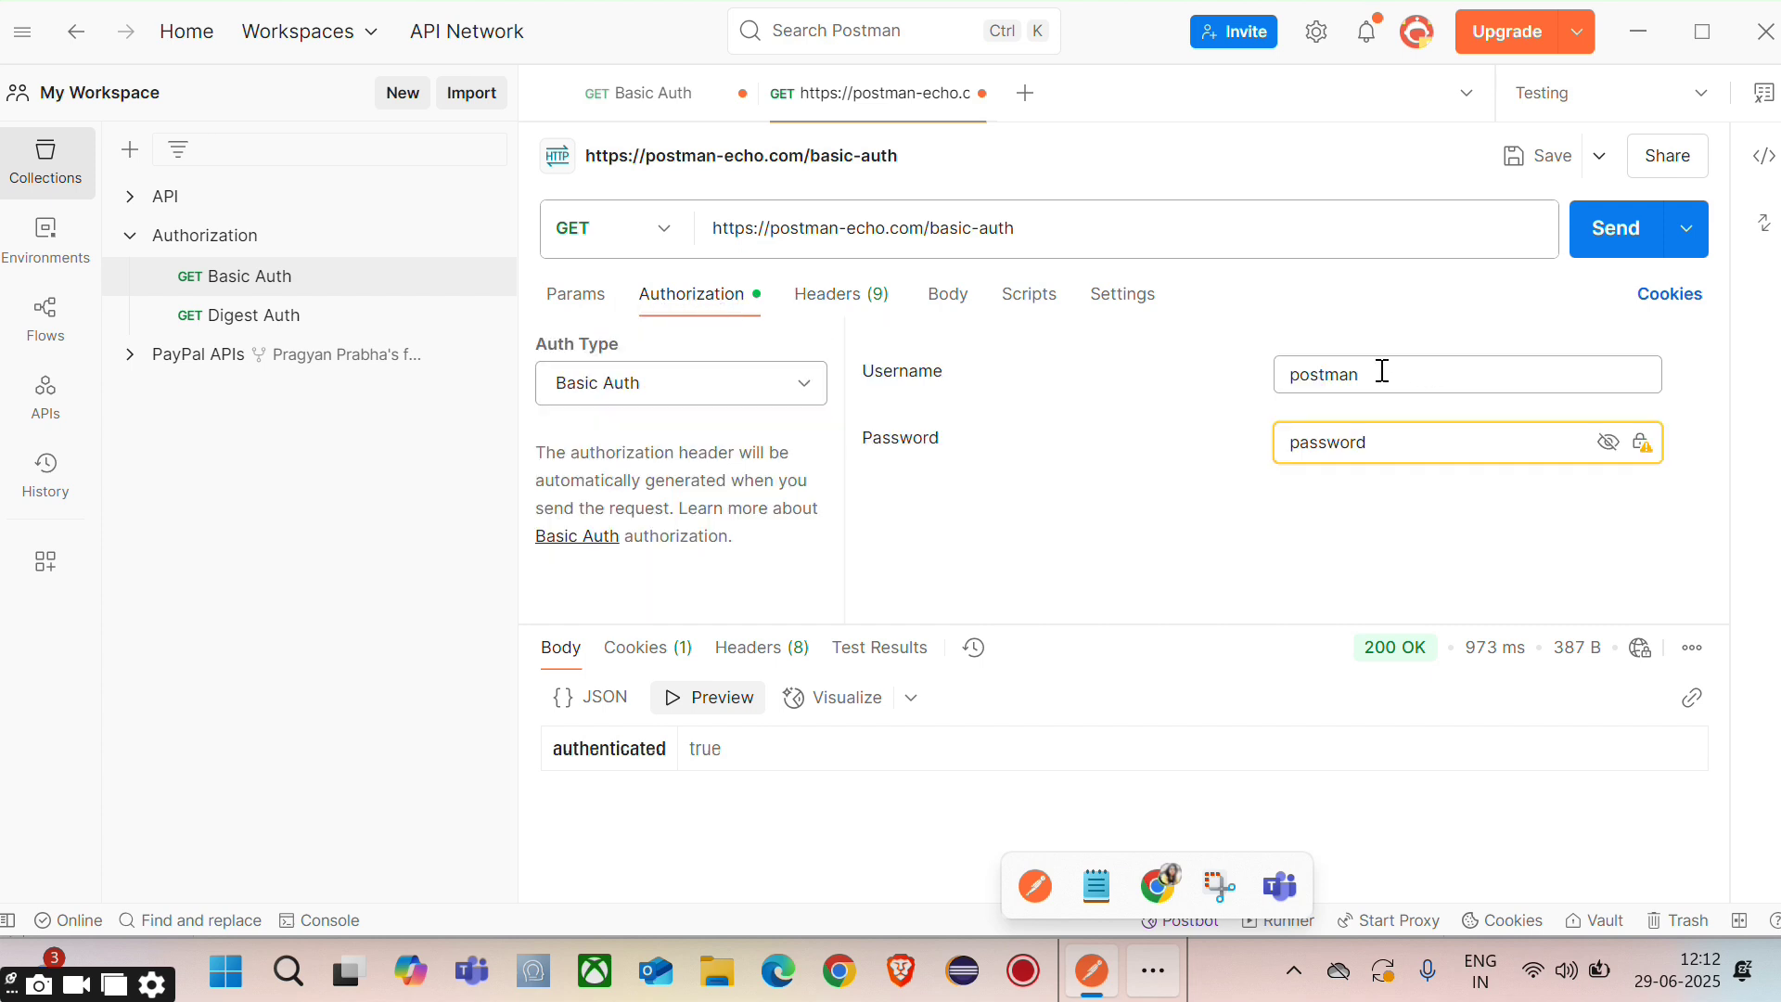
# Clear the Basic Auth username and password, and check the auto-generated Authorization value in the request headers.
pyautogui.moveTo(1380, 373); pyautogui.dragTo(1234, 374)
pyautogui.press('BackSpace')
pyautogui.doubleClick(1372, 450)
pyautogui.press('BackSpace')
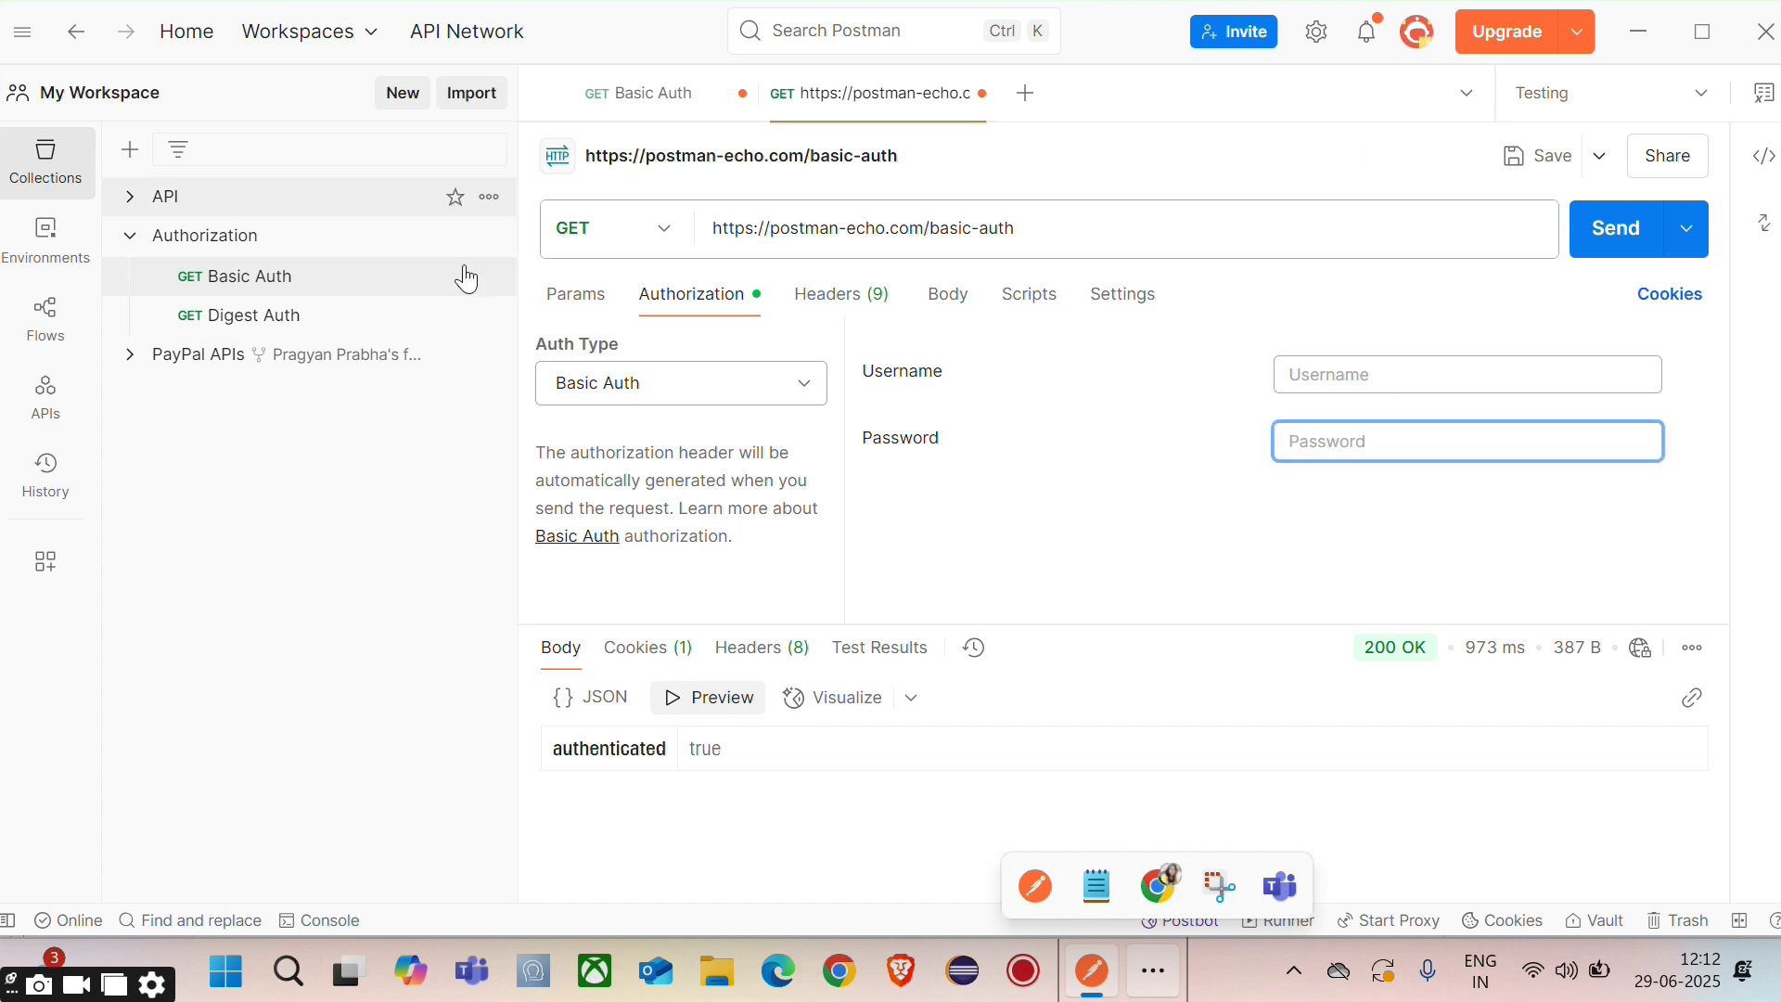
pyautogui.click(848, 299)
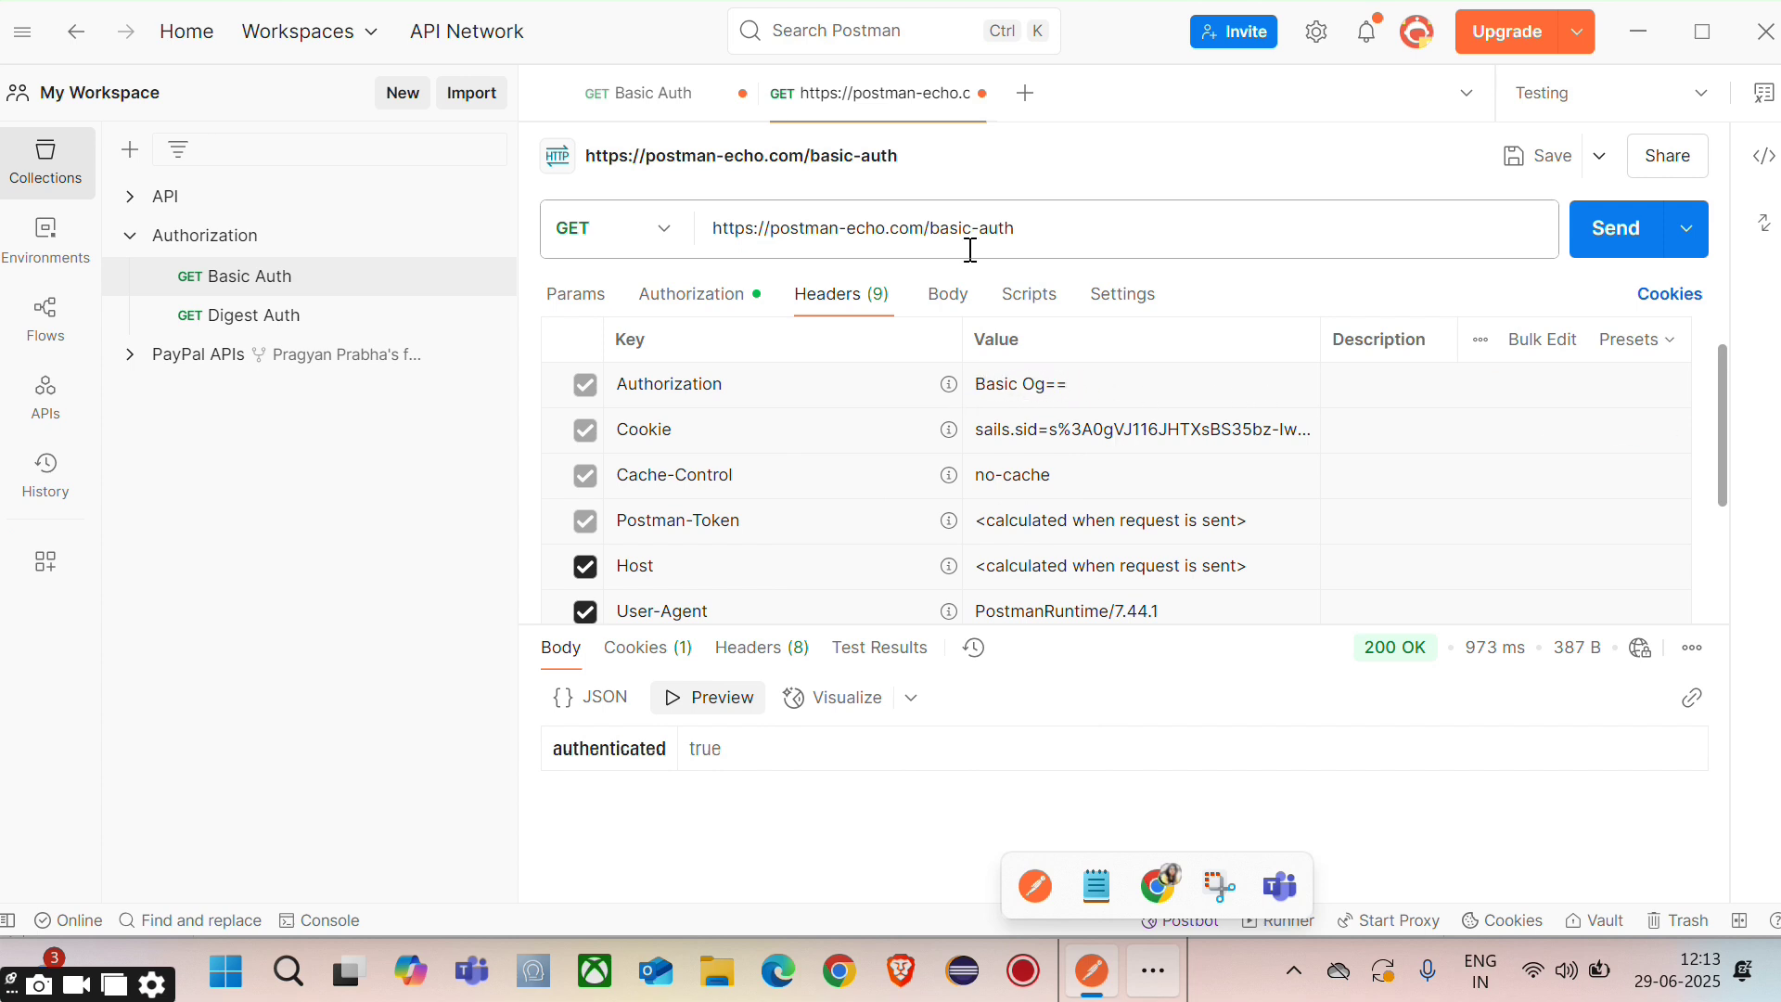
# Enter postman as the Basic Auth username with the password left empty, and check the Authorization value in the request headers.
pyautogui.click(702, 301)
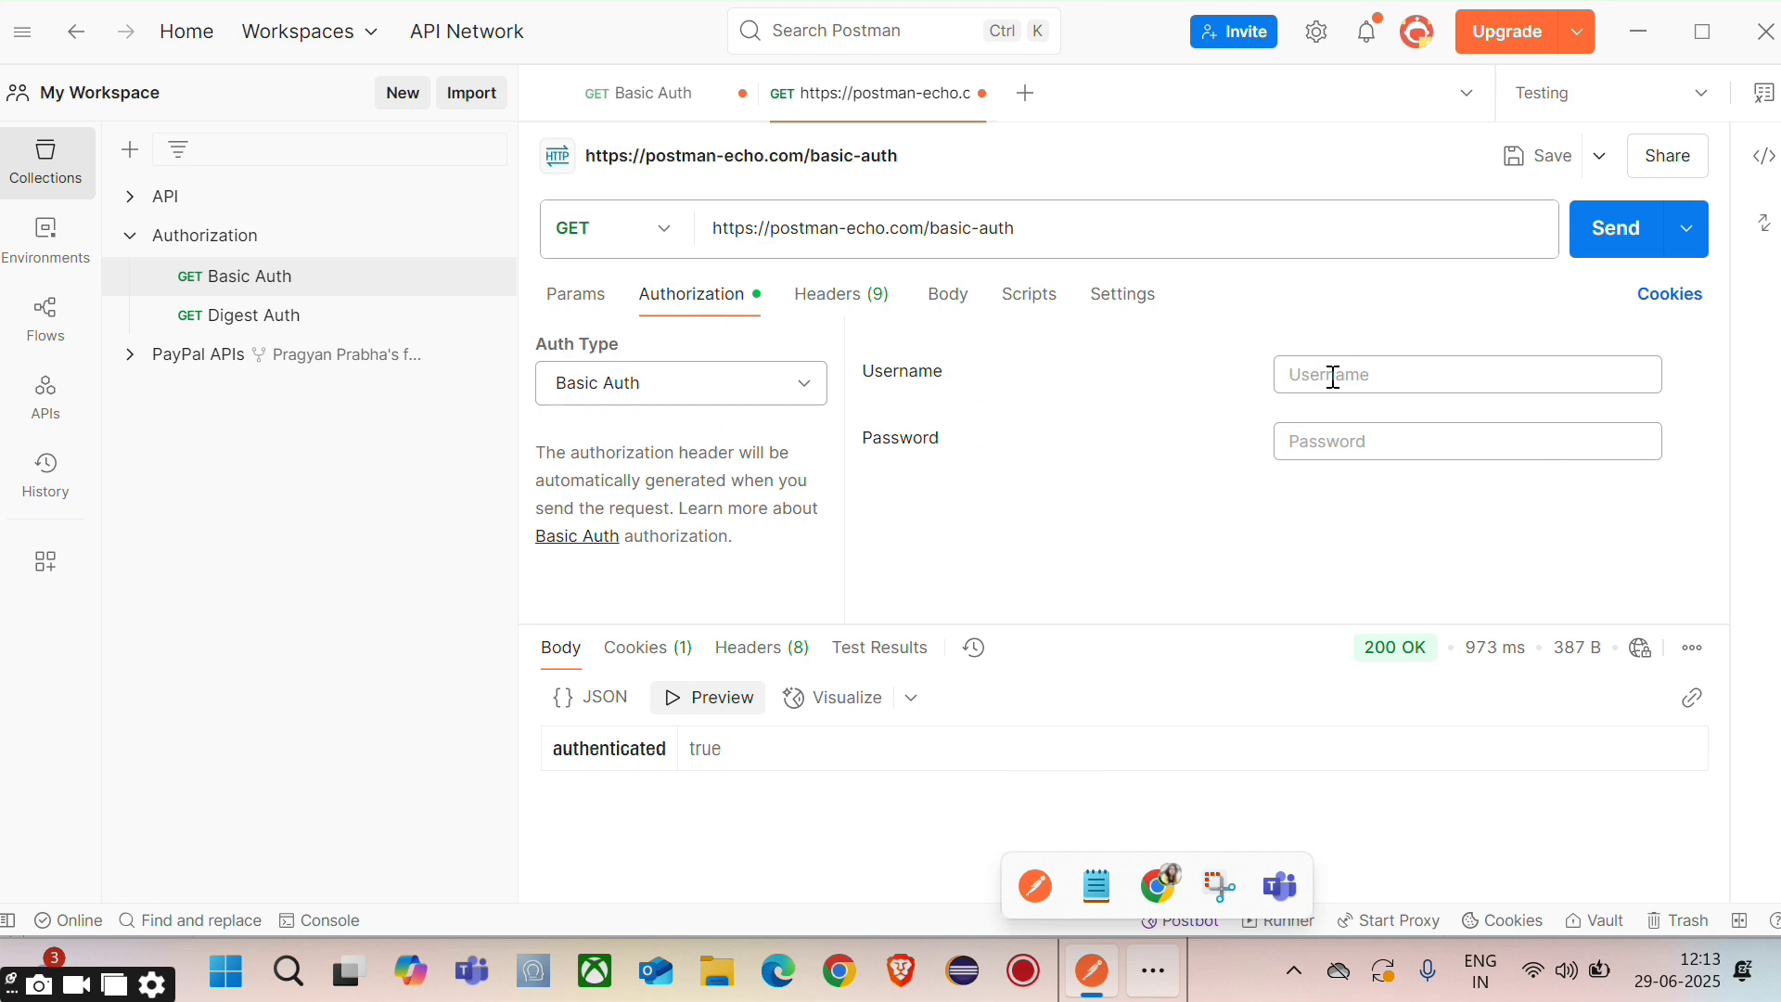
pyautogui.write('postman')
pyautogui.click(828, 318)
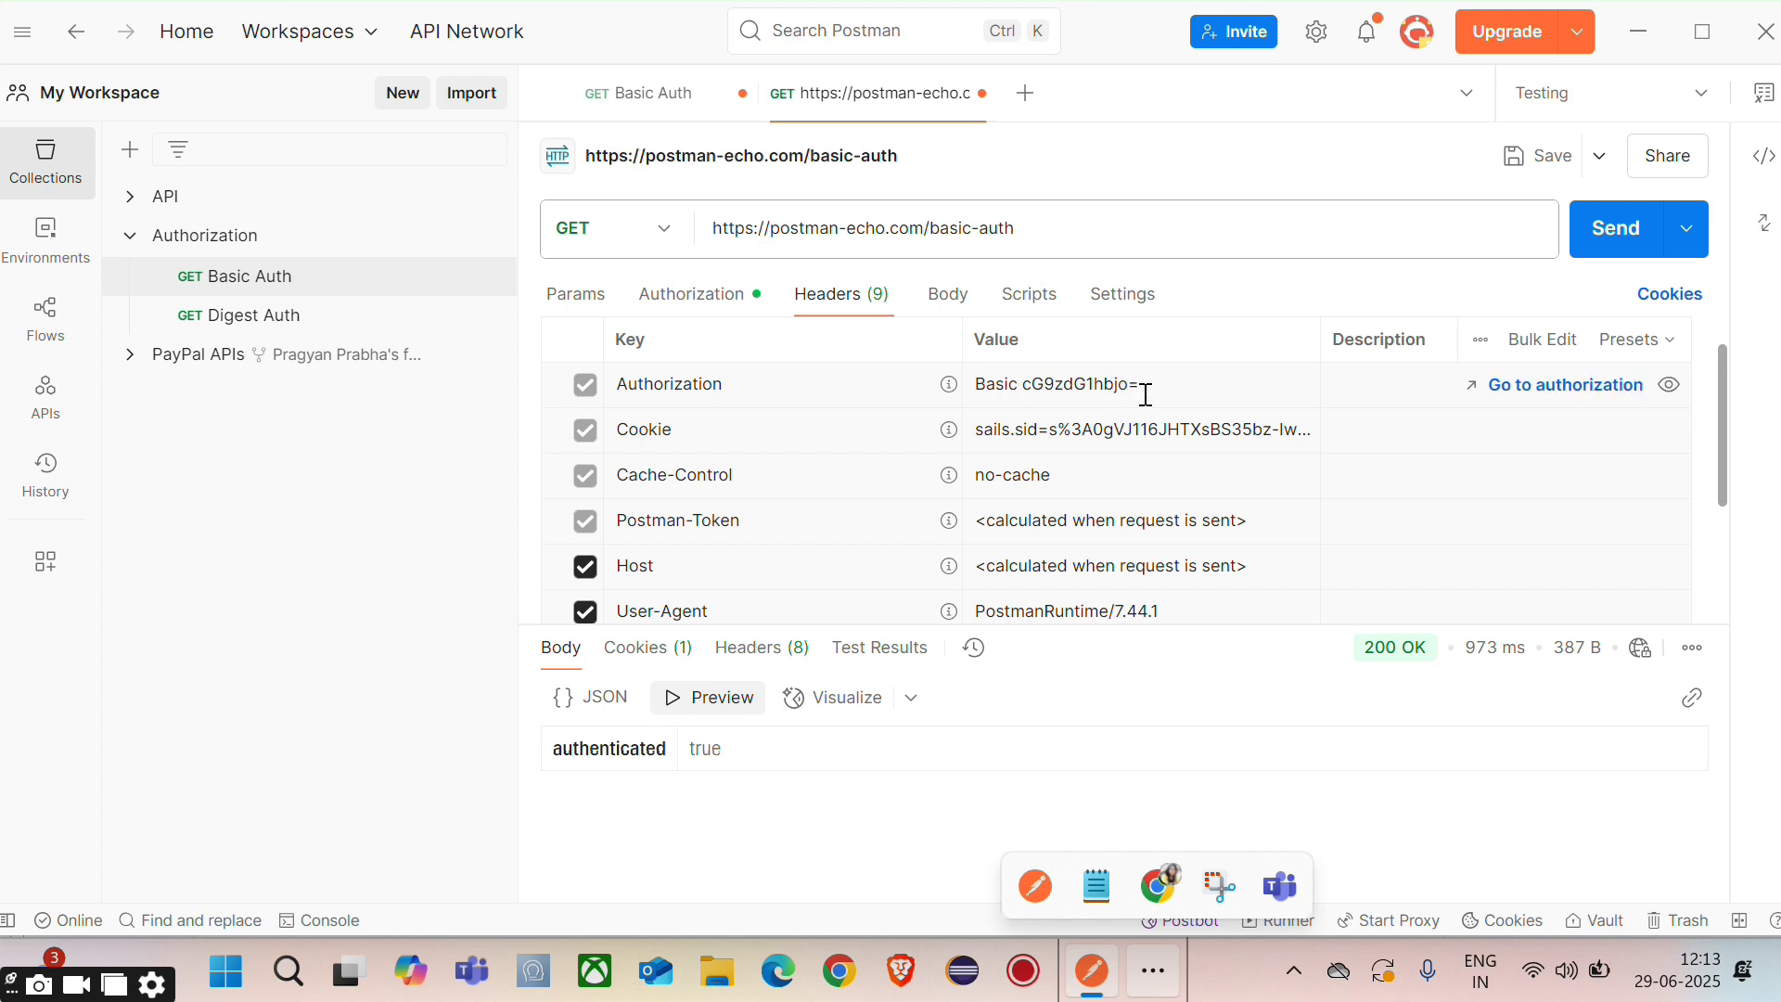
# Enter the account password in the Basic Auth credentials and check the Authorization value in the request headers.
pyautogui.click(662, 301)
pyautogui.click(1342, 440)
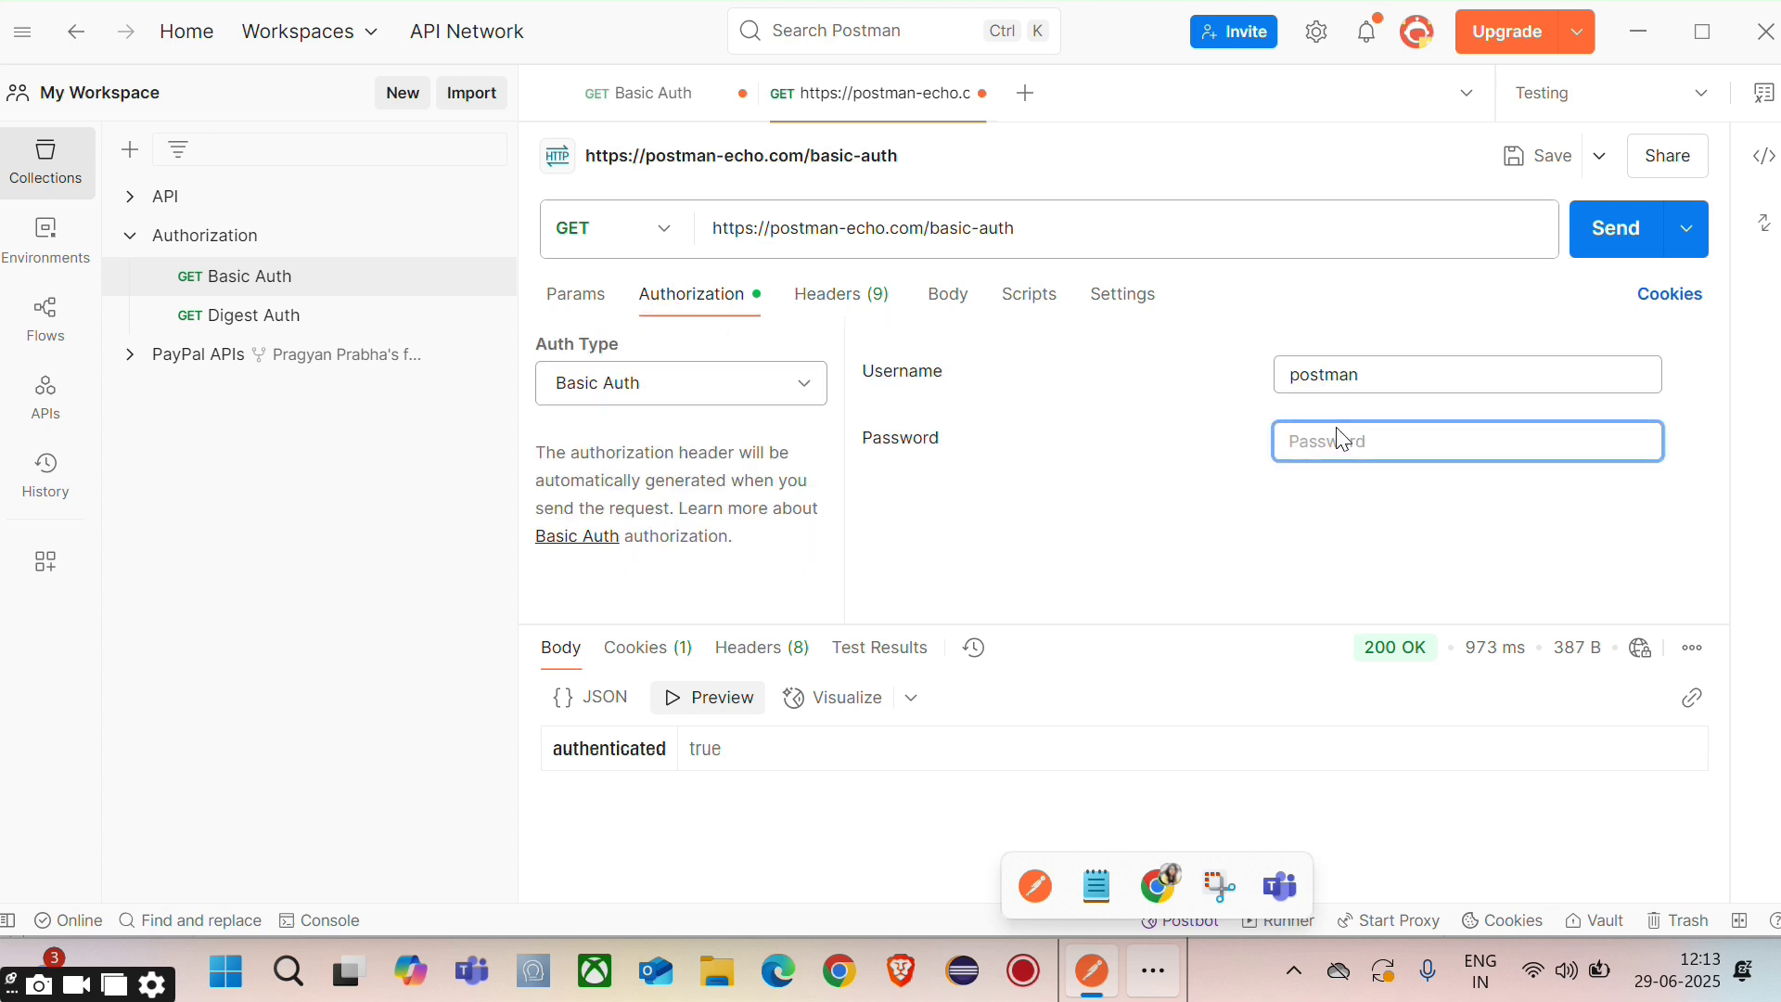
pyautogui.write('password')
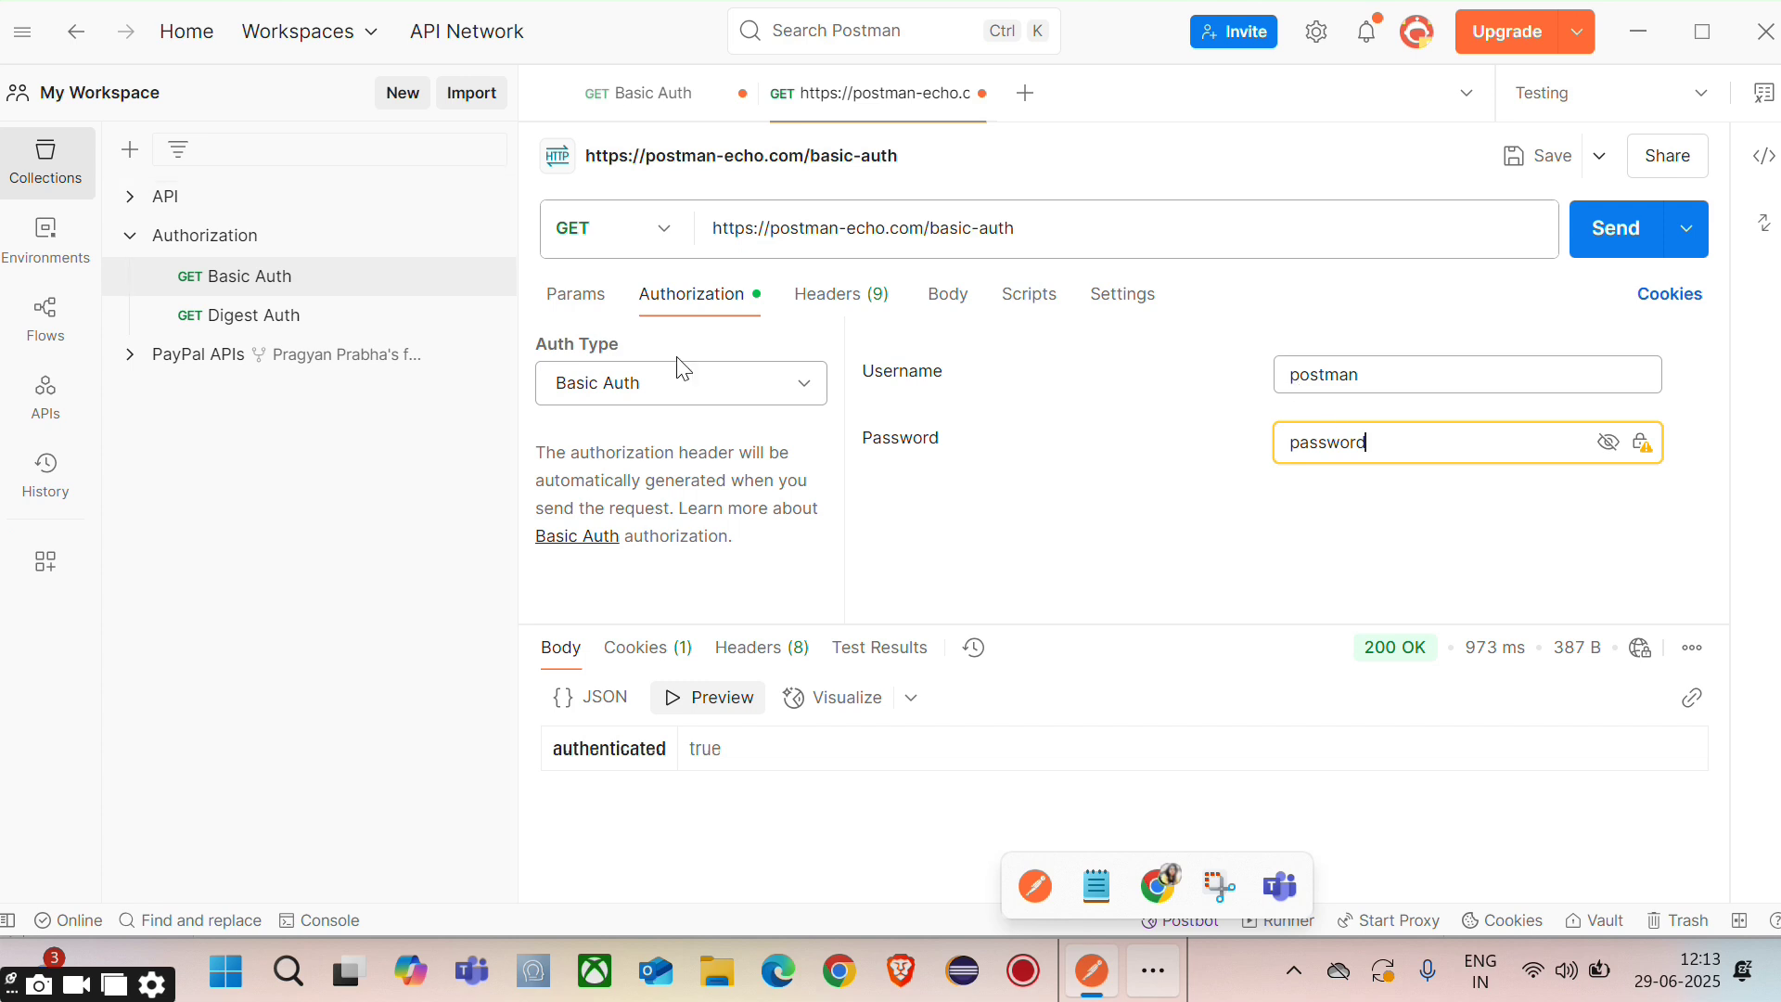
pyautogui.click(869, 299)
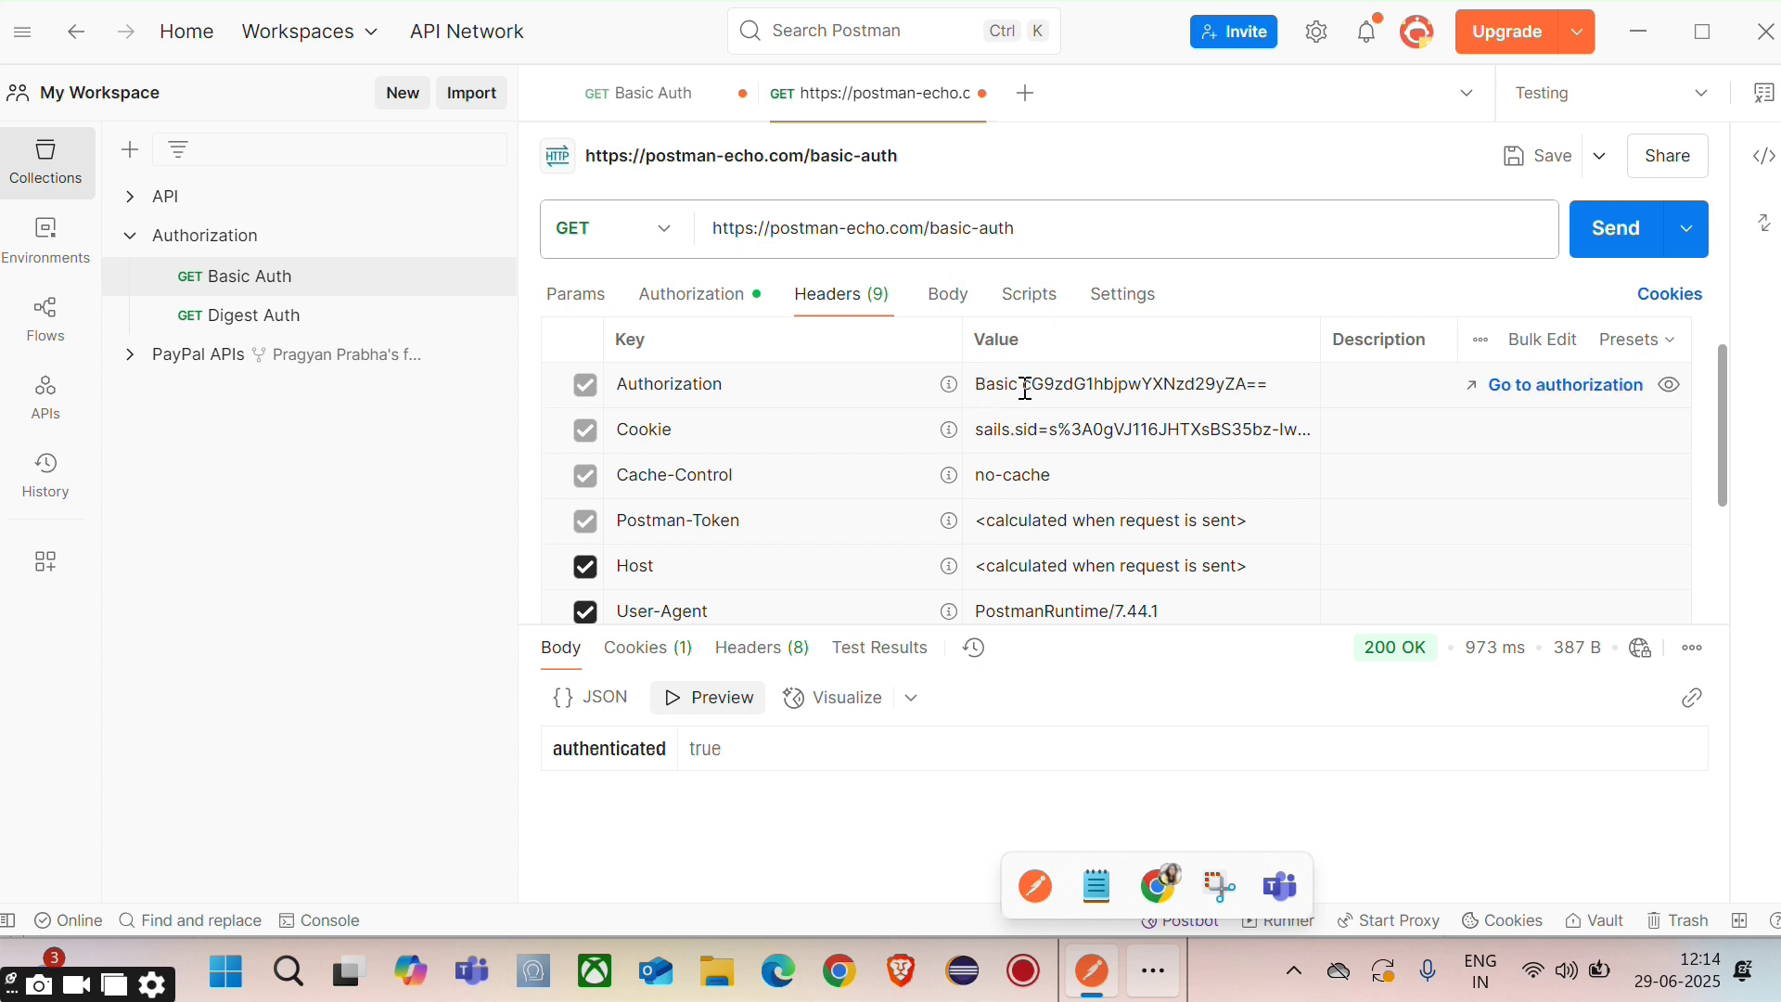
# Copy the encoded credential string that follows "Basic" in the Authorization header's value.
pyautogui.click(1060, 385)
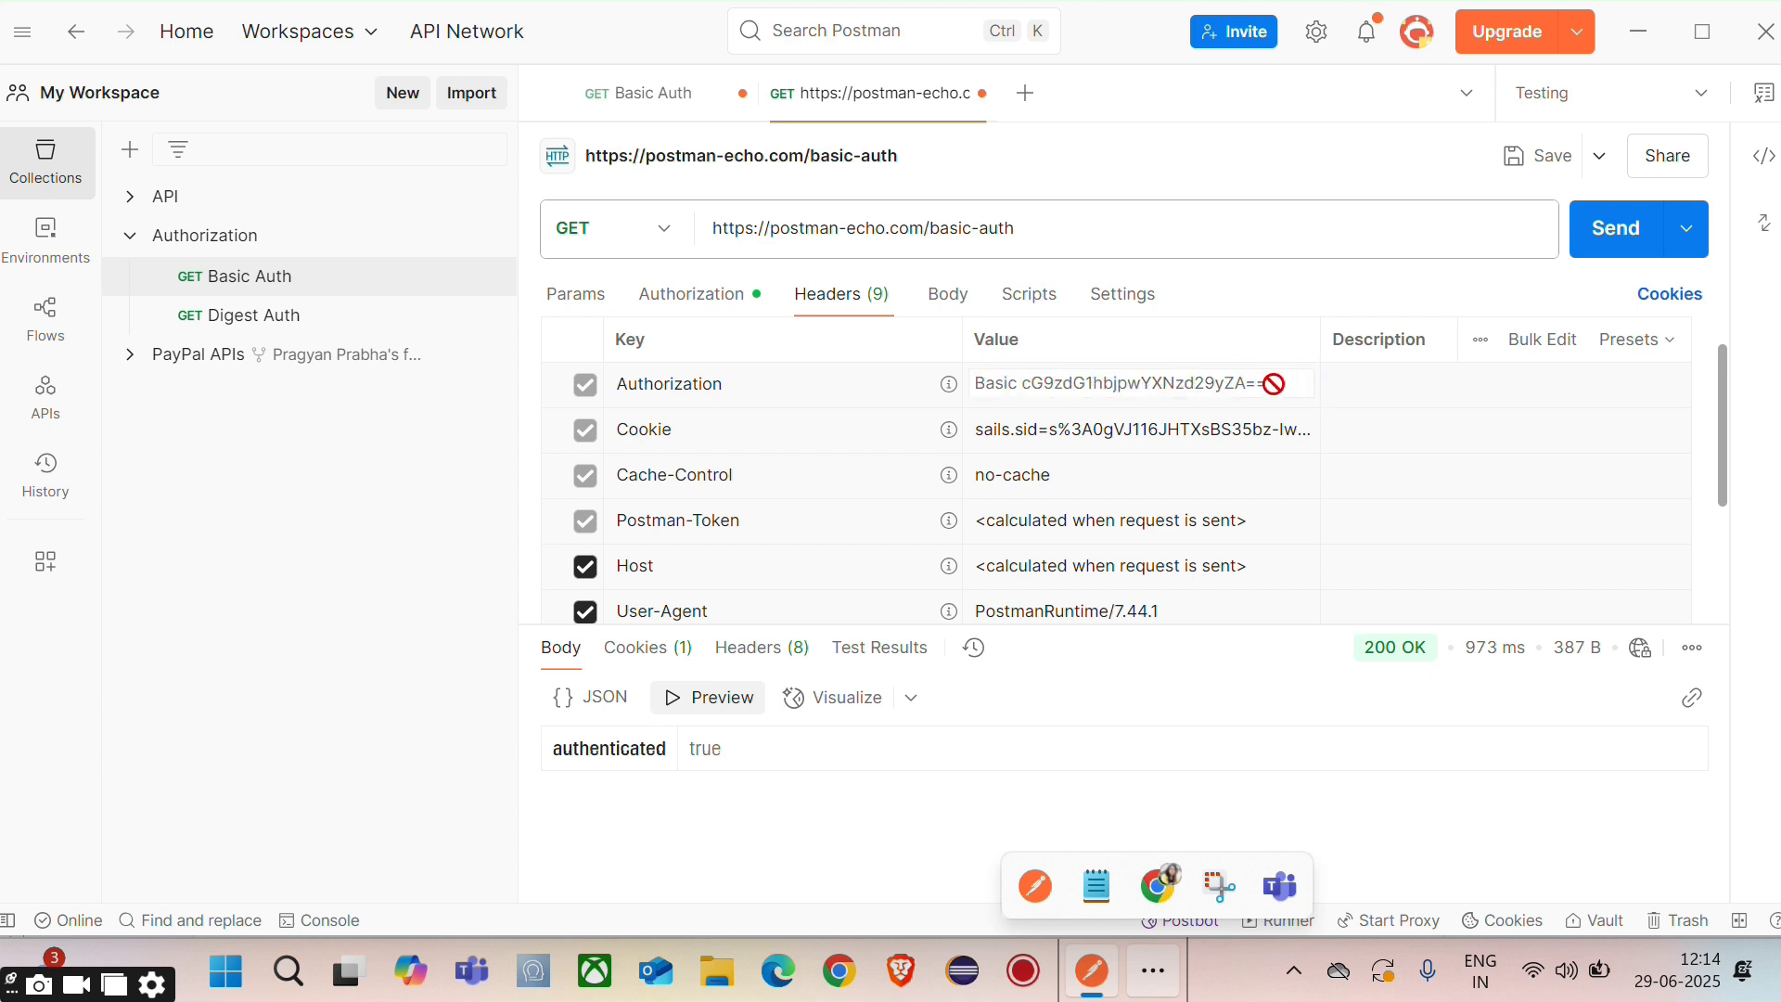
pyautogui.moveTo(1276, 386); pyautogui.dragTo(1016, 386)
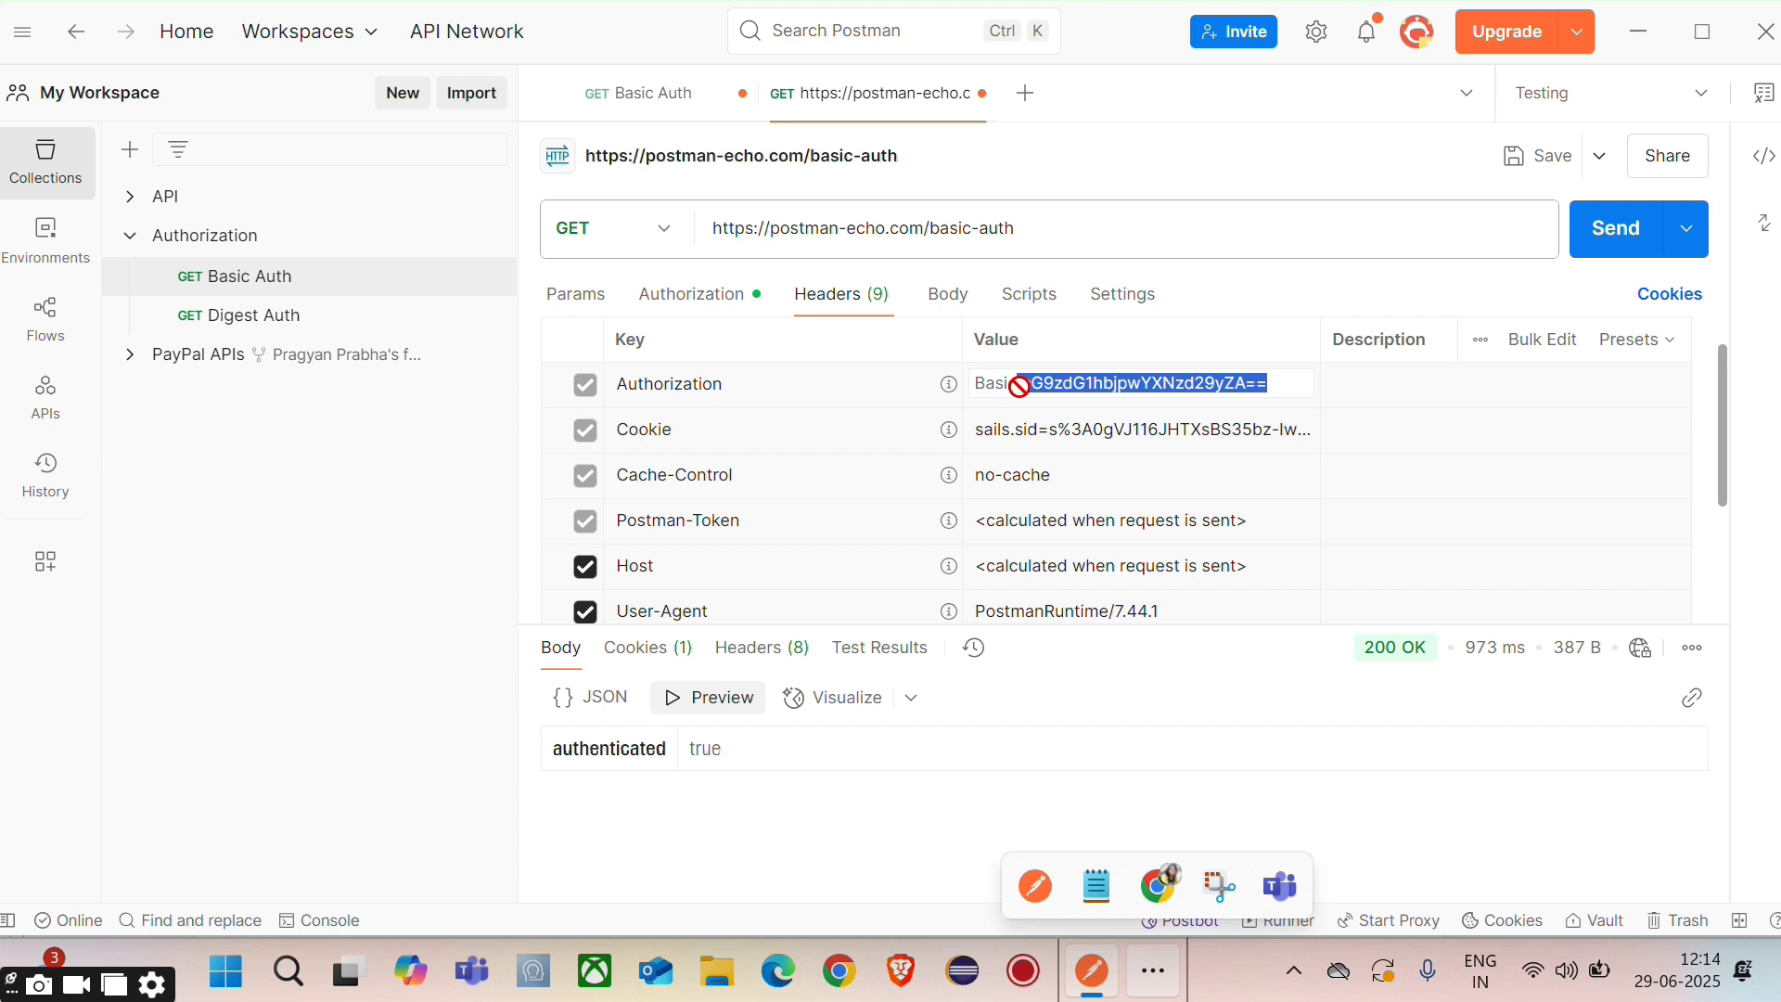
pyautogui.click(1085, 383)
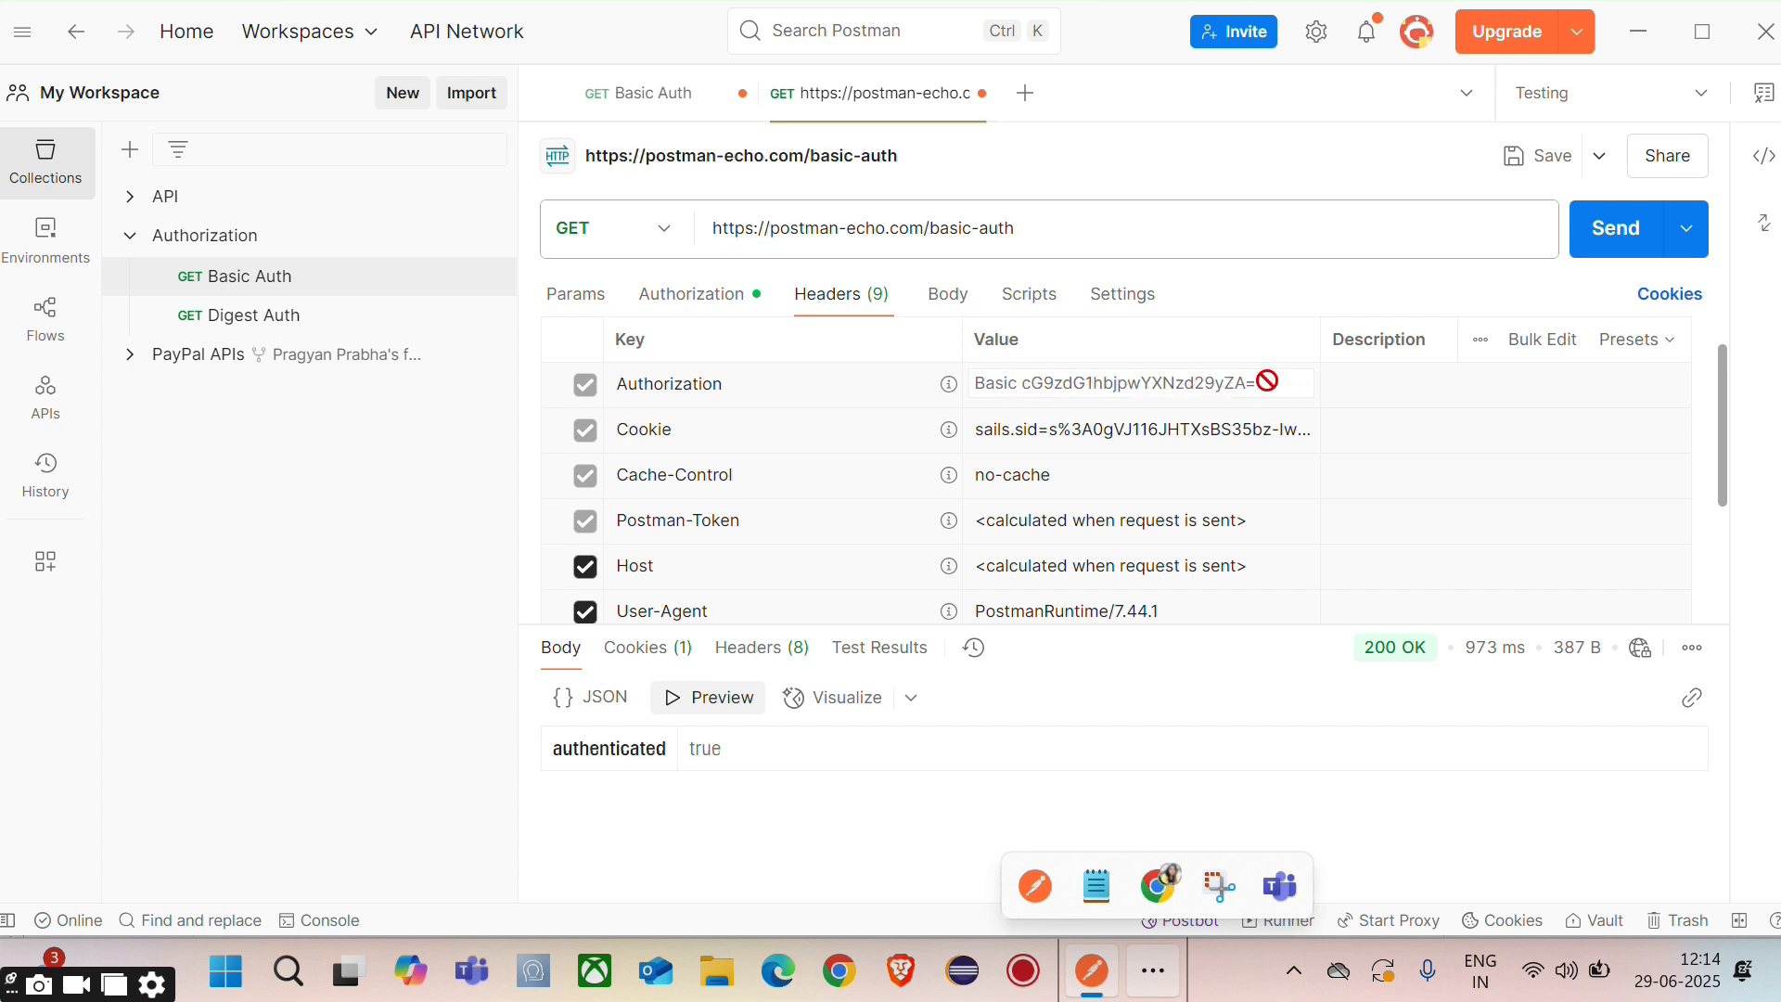
pyautogui.moveTo(1273, 386); pyautogui.dragTo(1021, 384)
pyautogui.hotkey('ctrl', 'c')
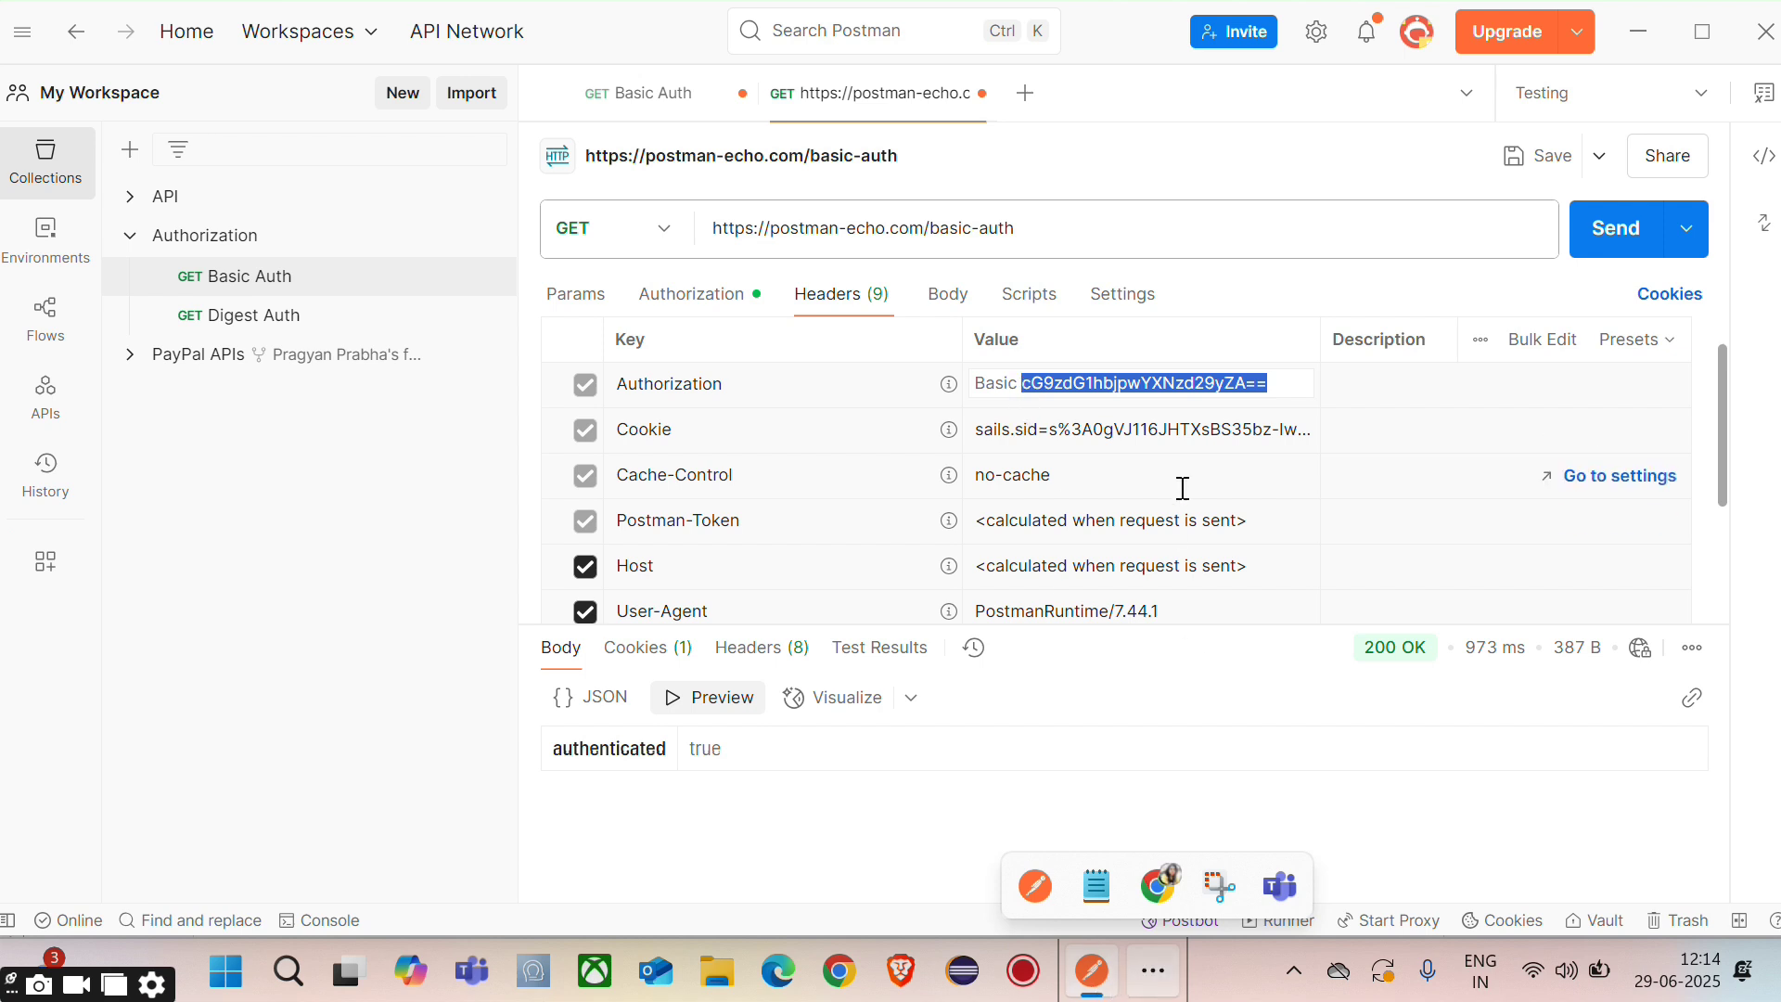
# Switch to Chrome, search for "base 64 decoder" in a new tab, and open the Base64 Decode - Online Tools page.
pyautogui.click(1155, 888)
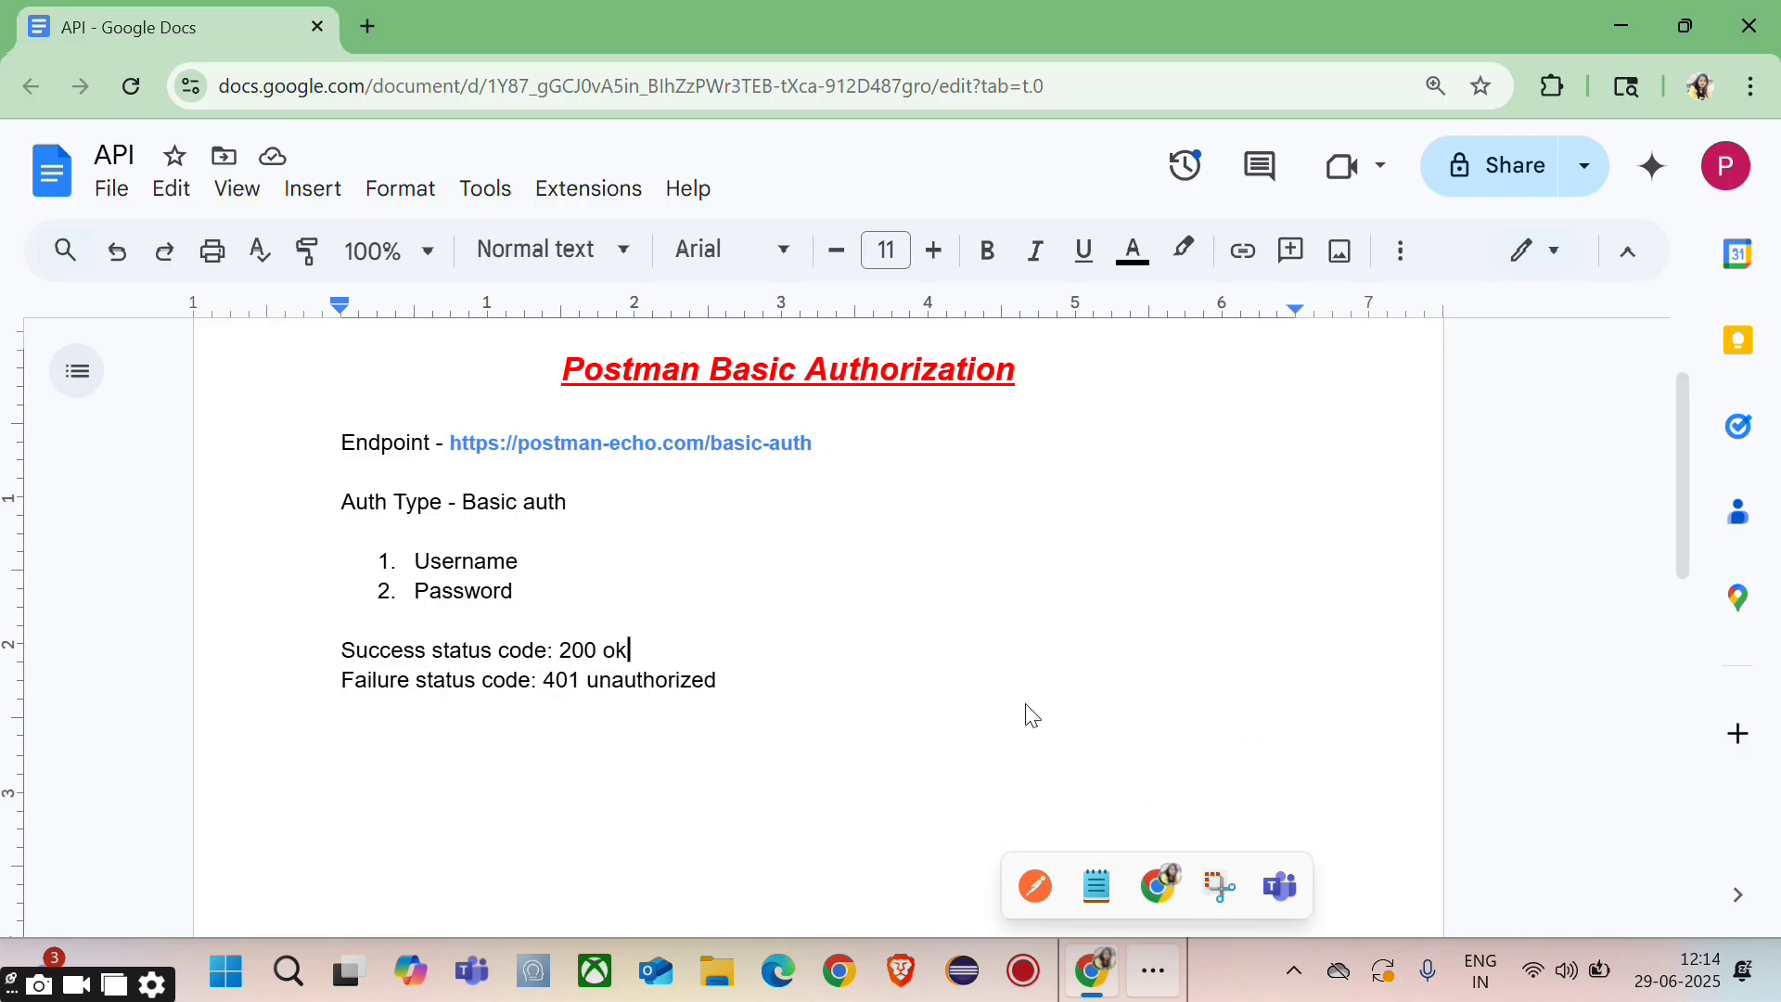
pyautogui.click(367, 28)
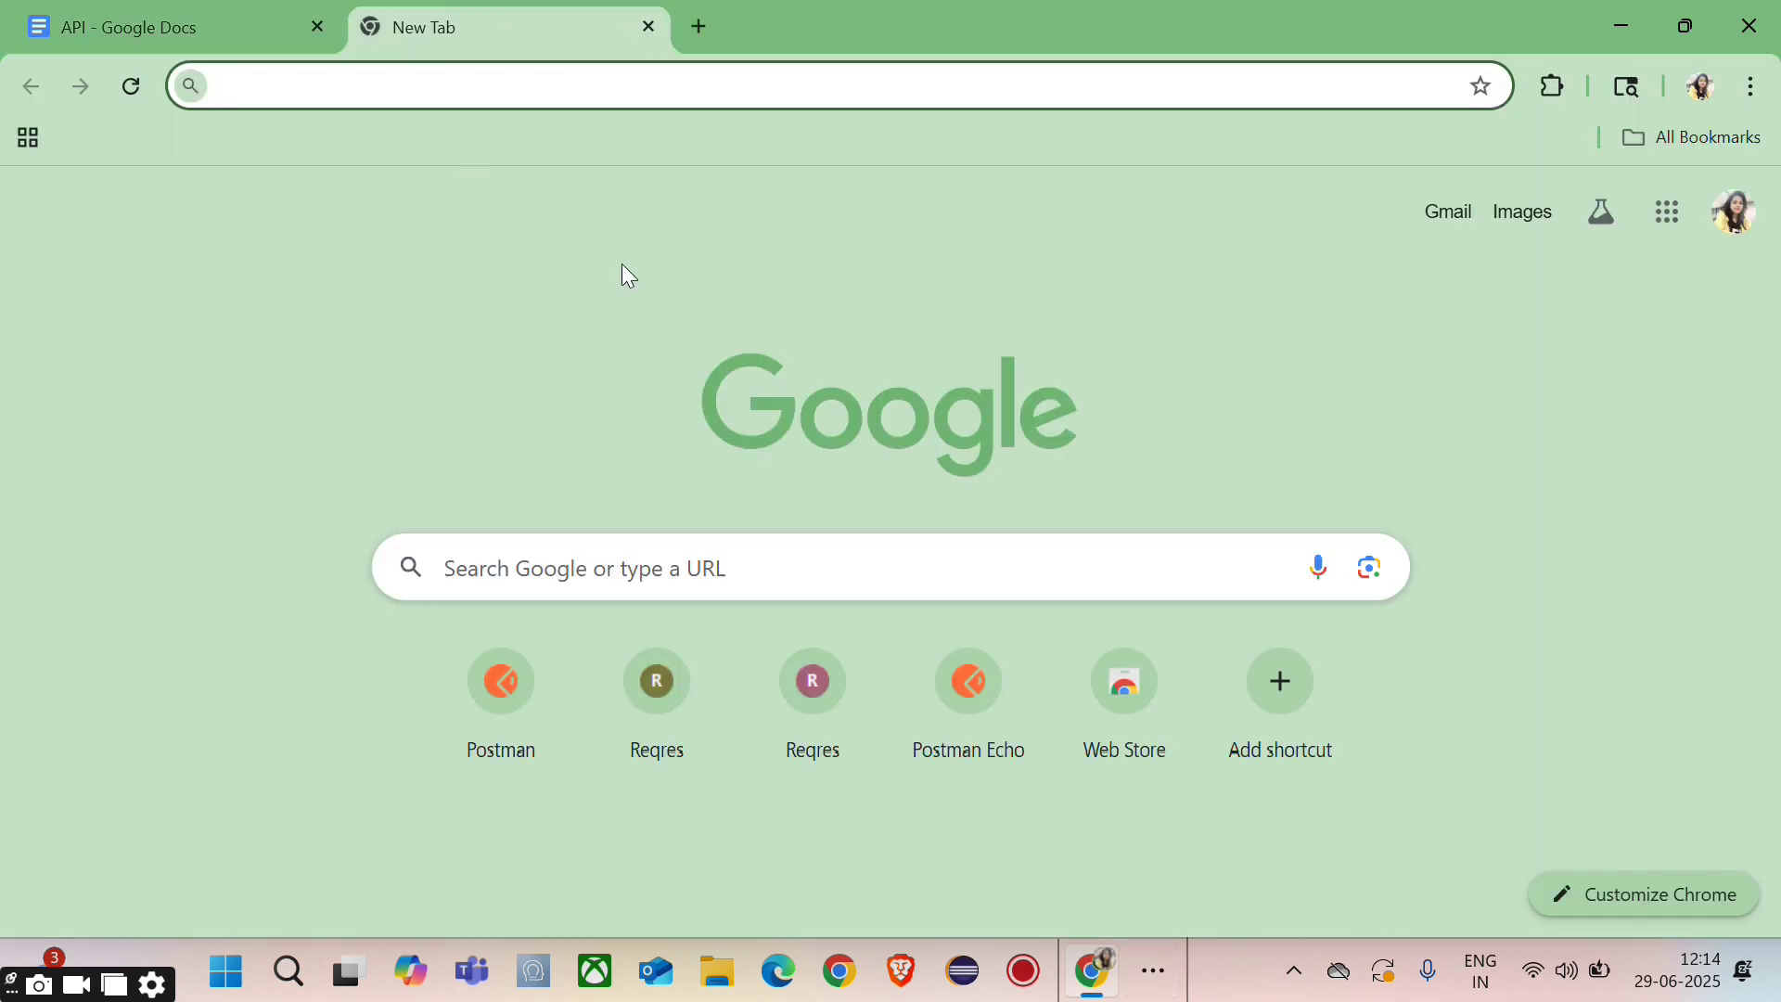
pyautogui.write('base 6')
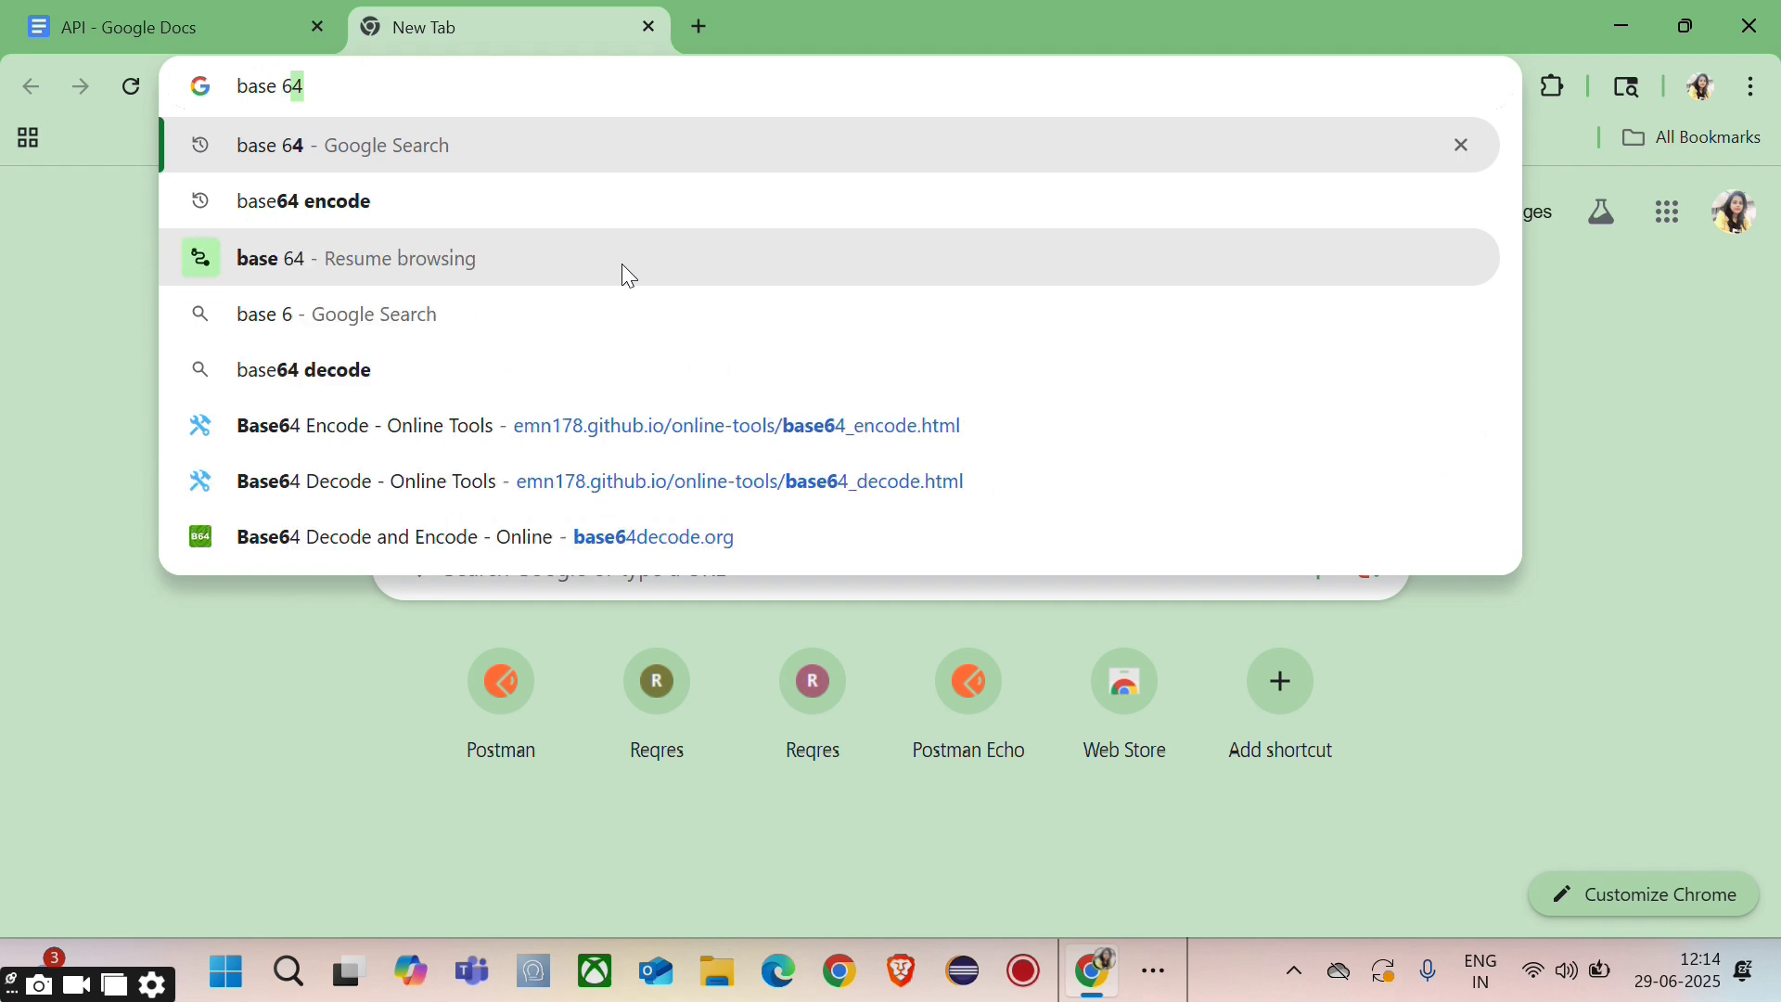
pyautogui.write('4 d')
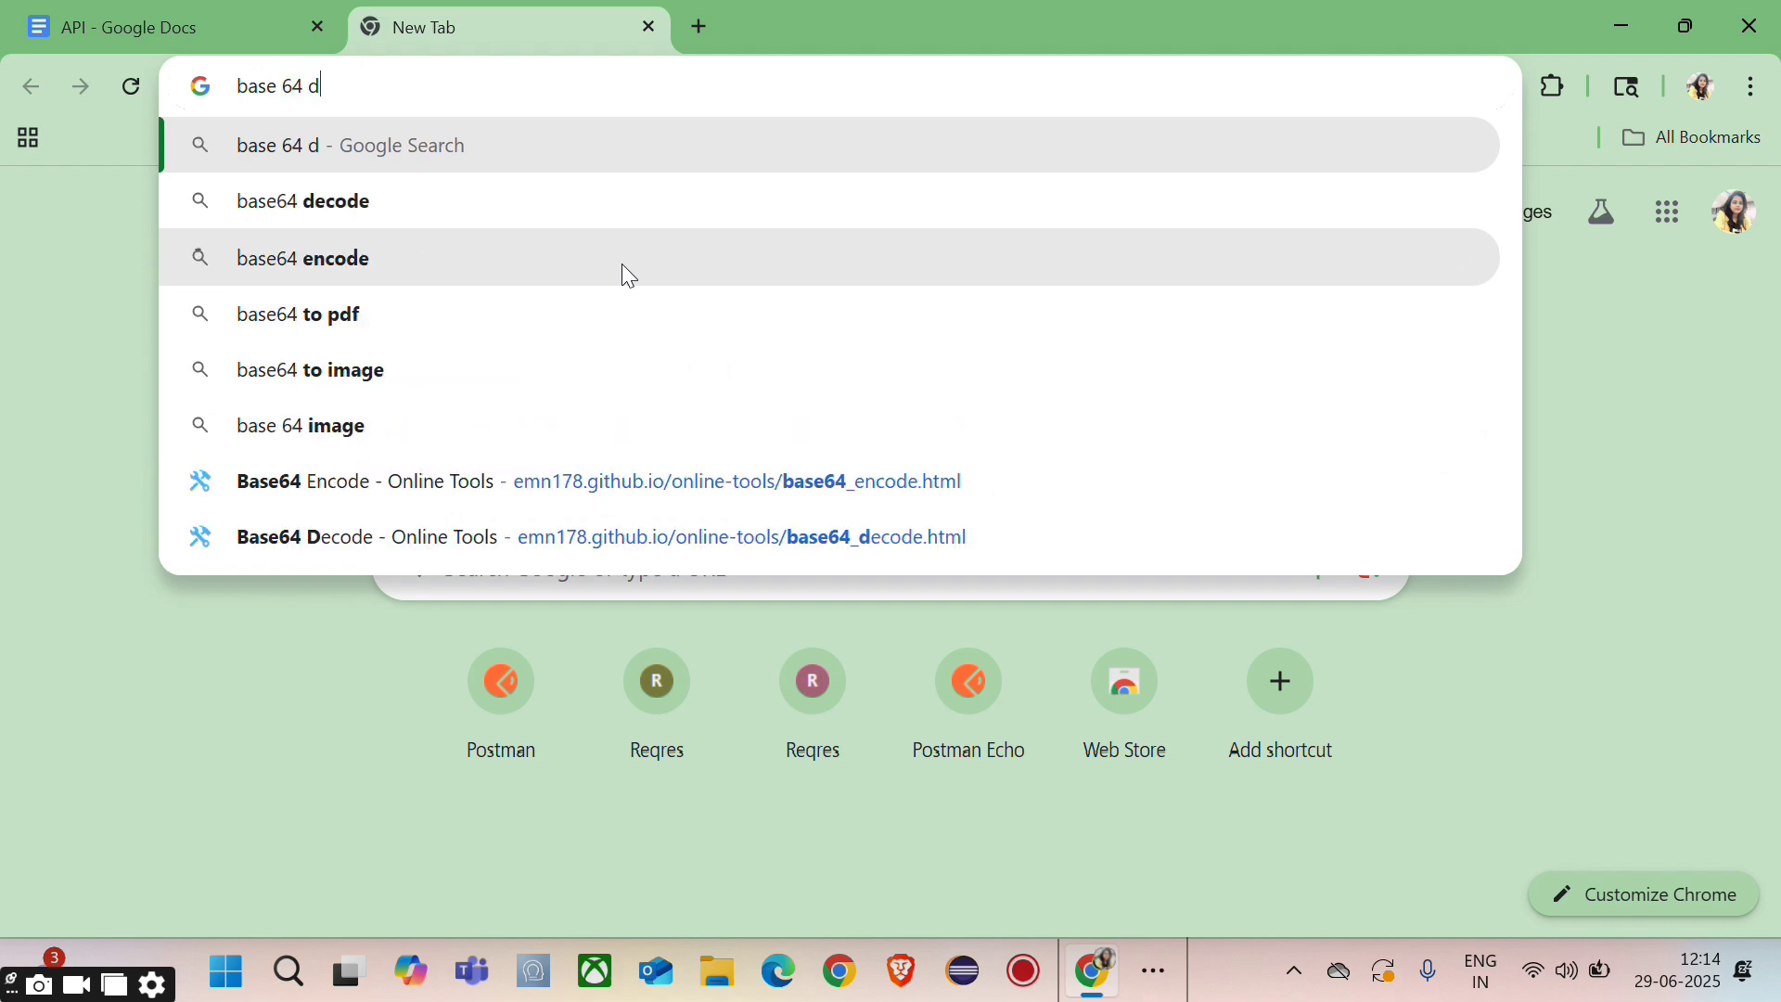
pyautogui.write('ecoders')
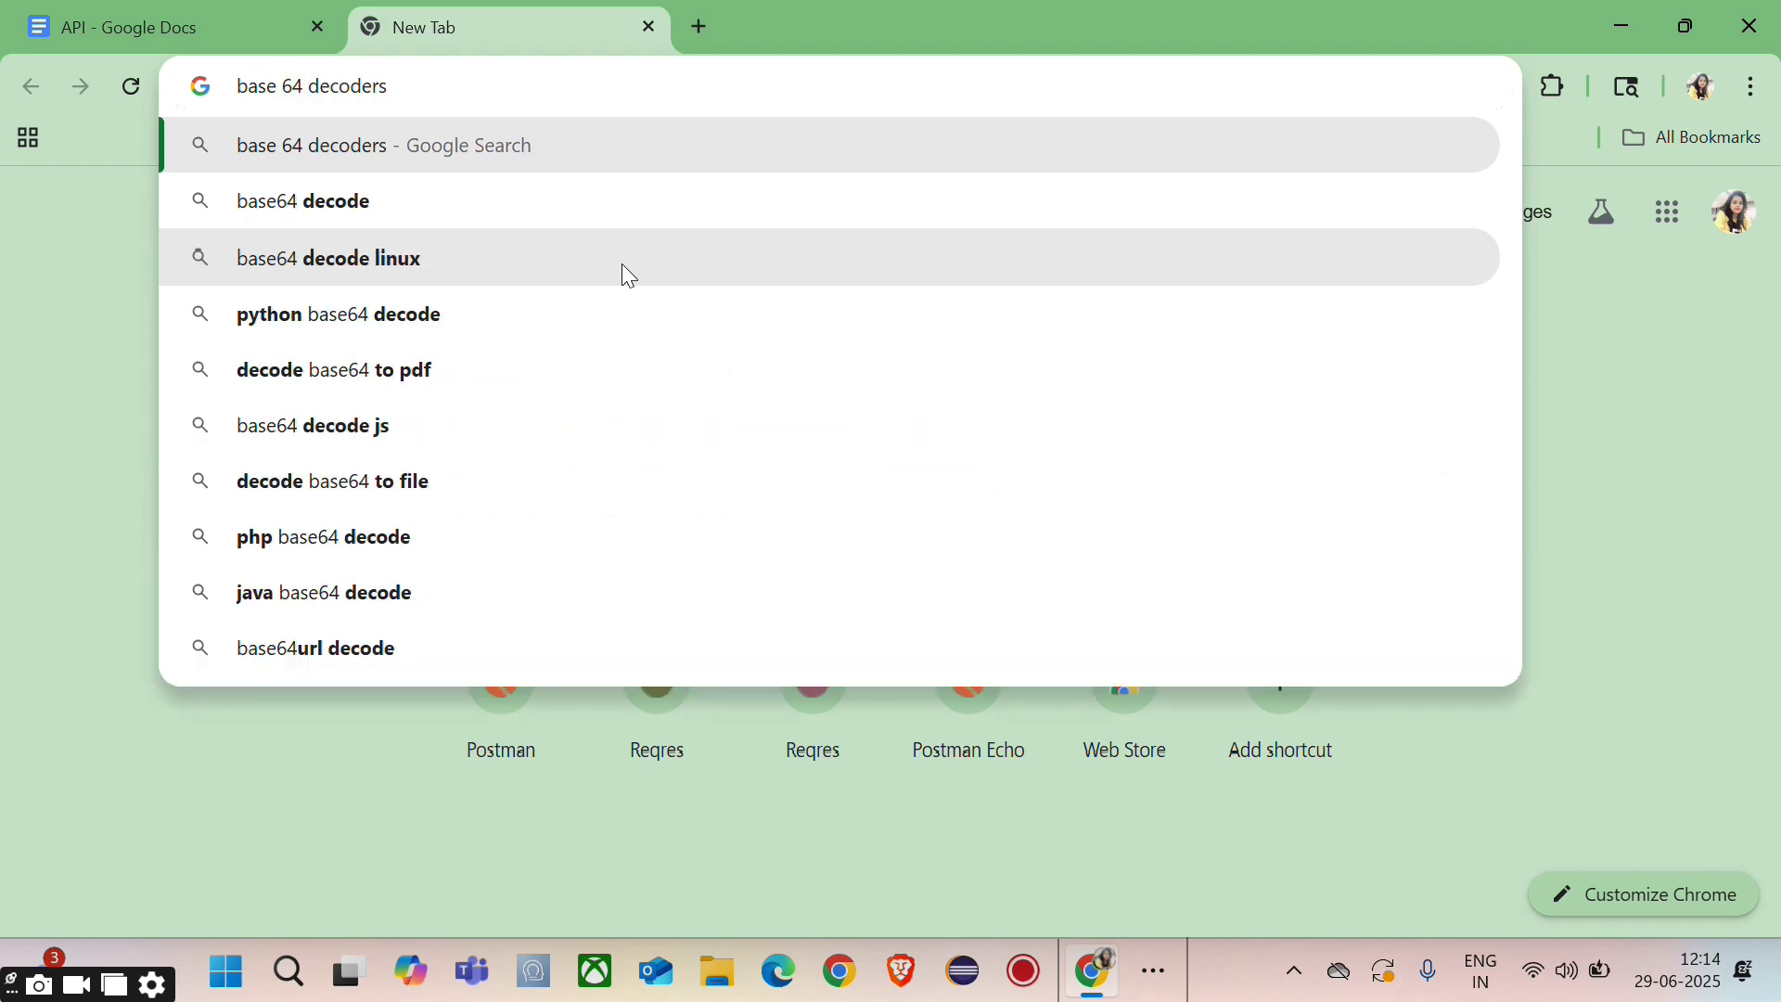
pyautogui.press('BackSpace')
pyautogui.press('Return')
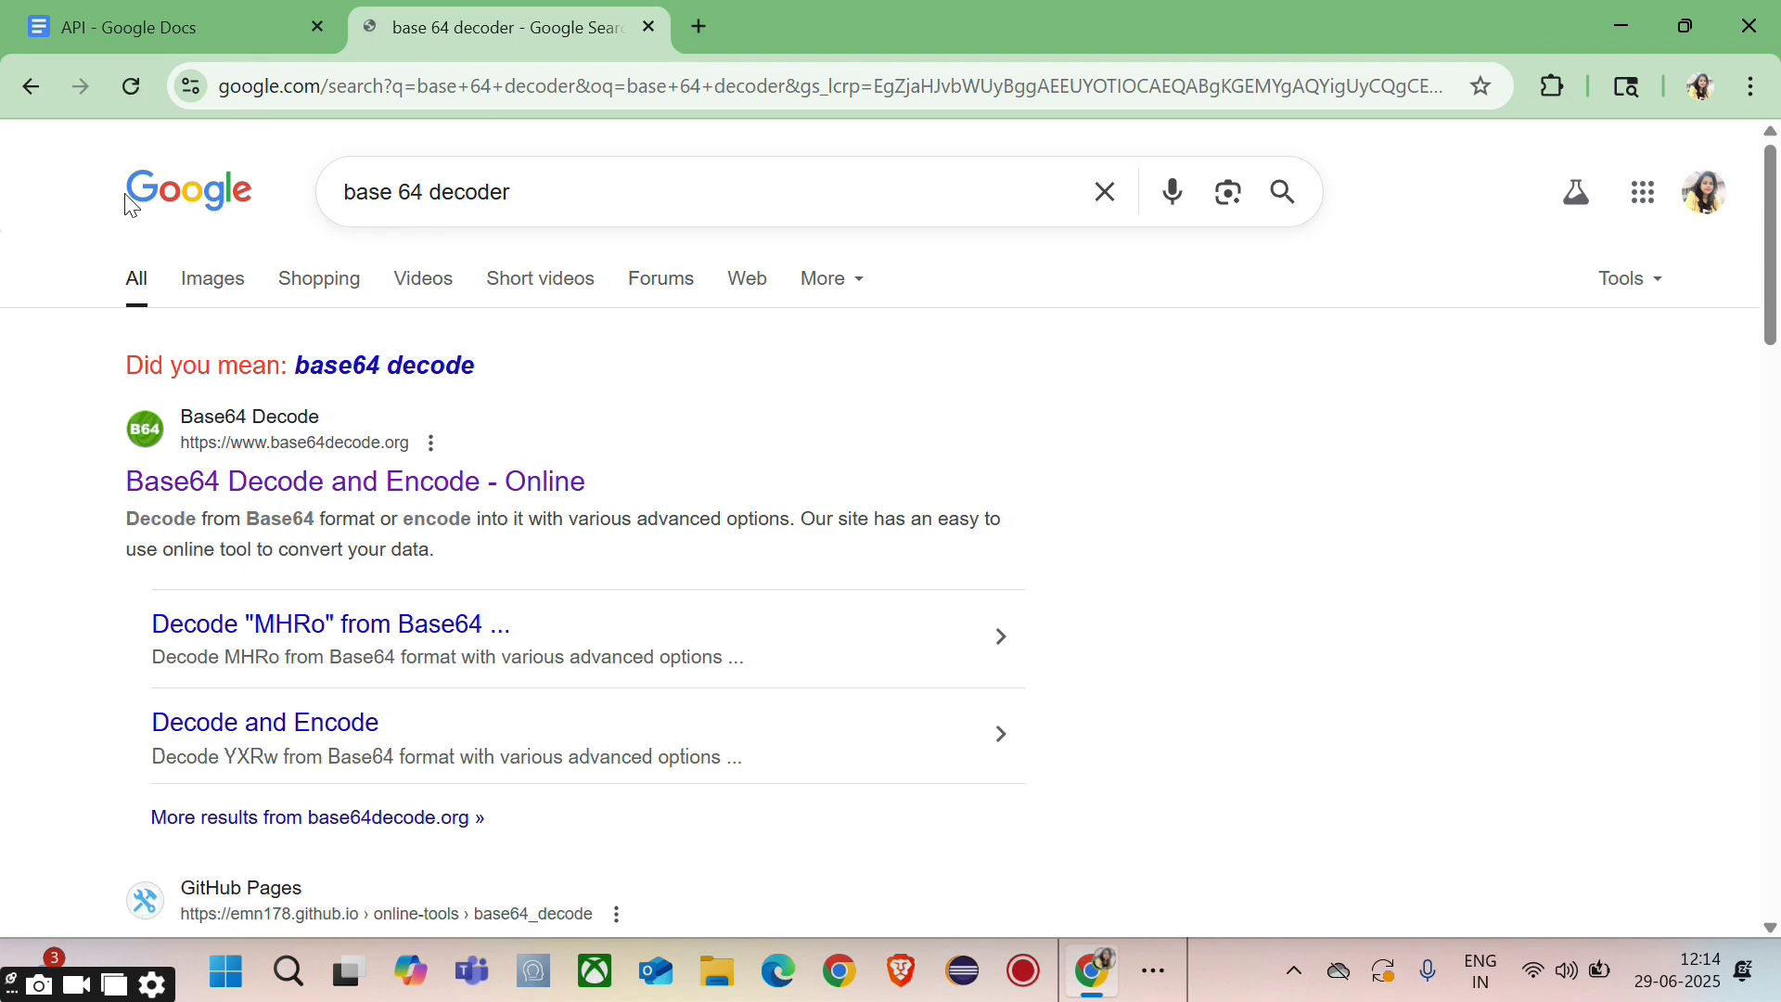
pyautogui.scroll(-3, 533, 581)
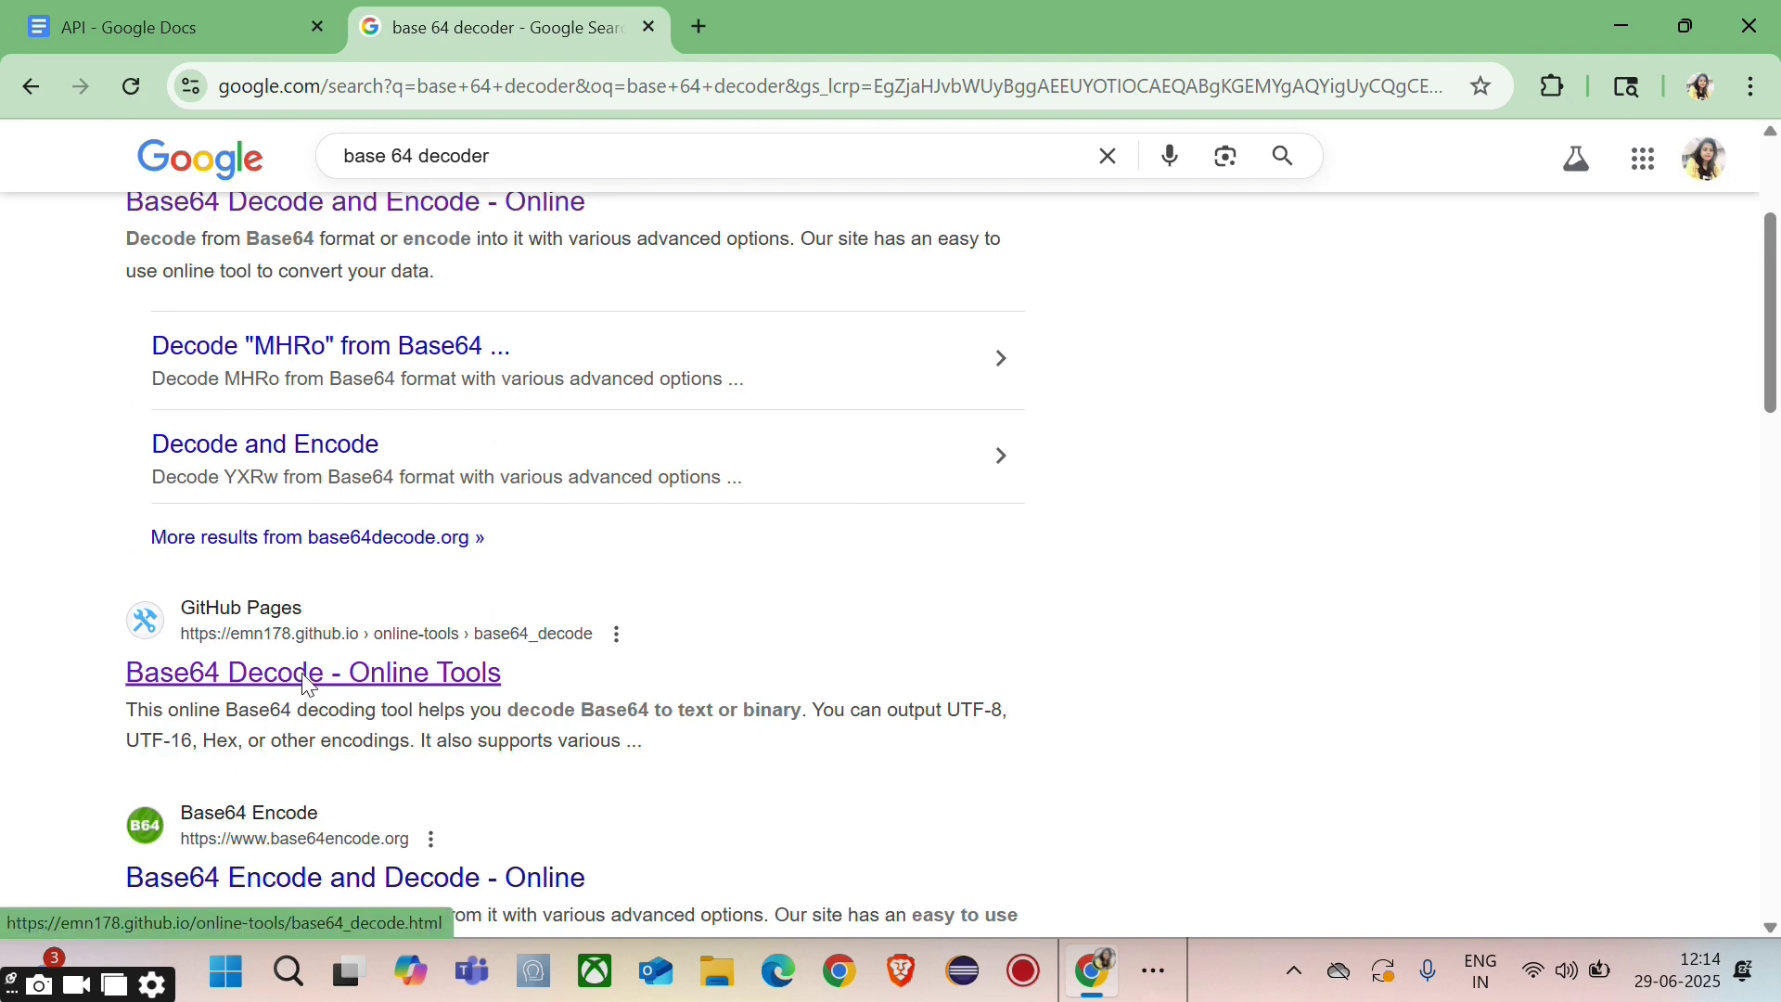
pyautogui.click(247, 680)
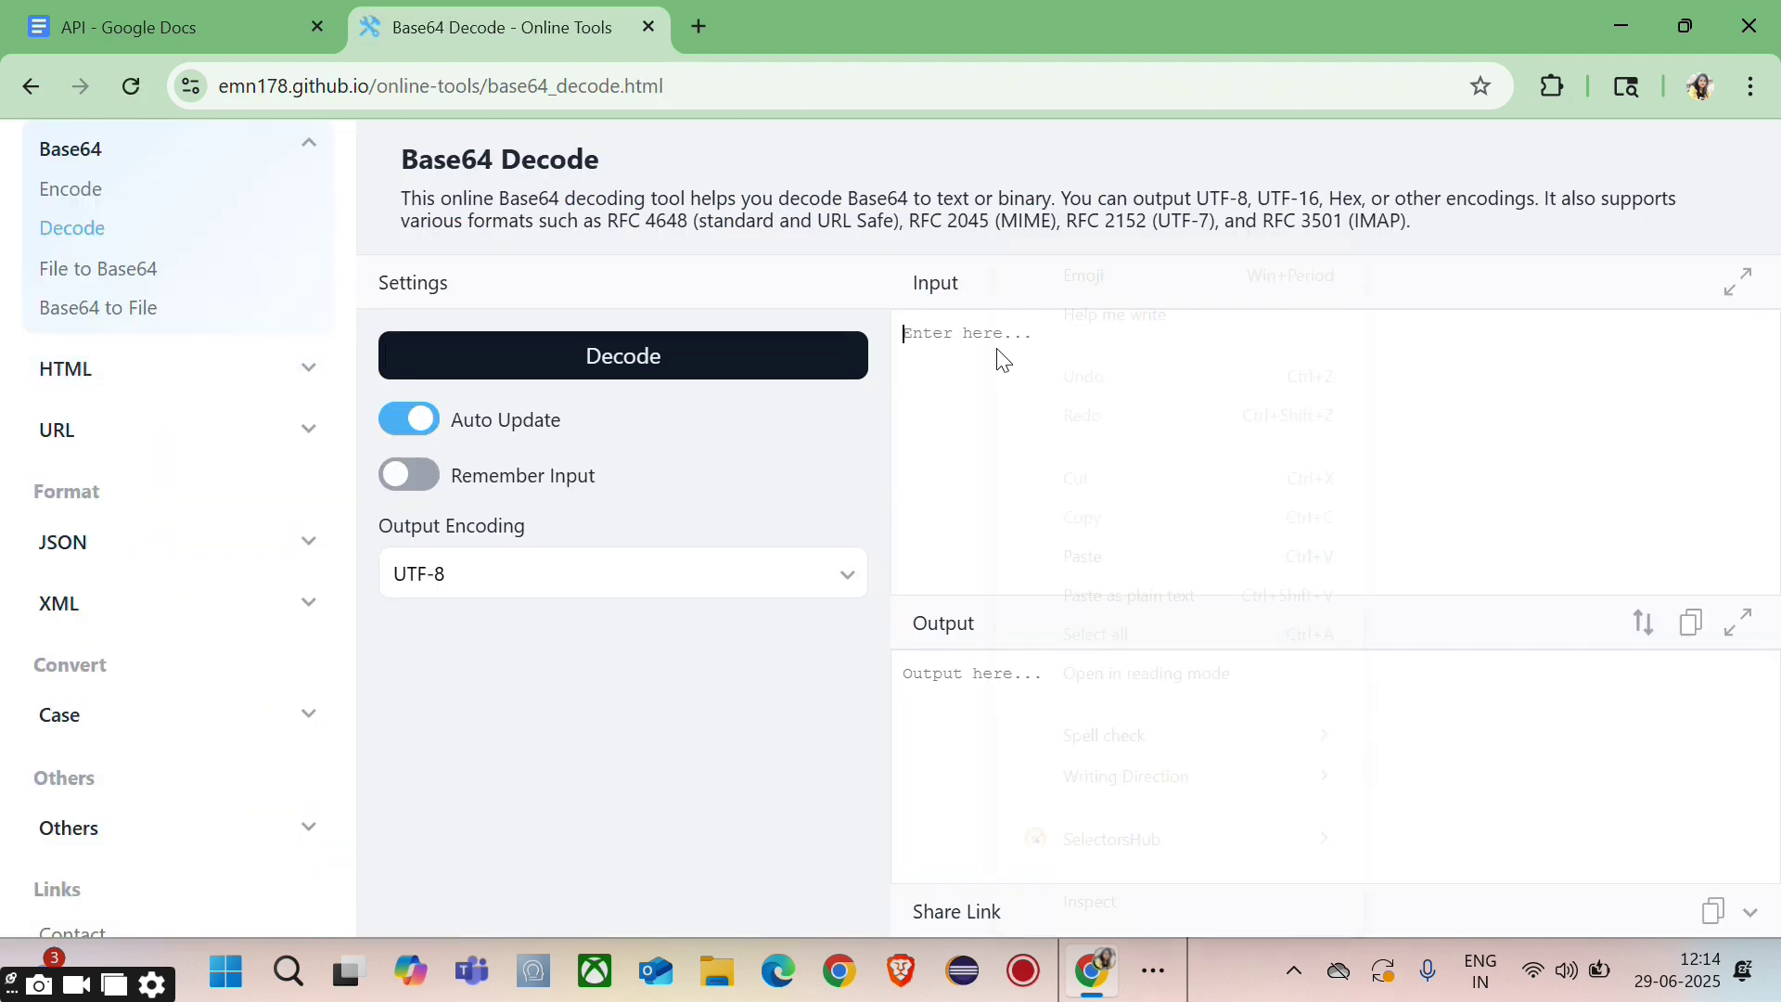
# Paste the encoded credential string into the Base64 decoder's input and examine the username and password parts of the decoded output.
pyautogui.rightClick(998, 358)
pyautogui.click(1071, 556)
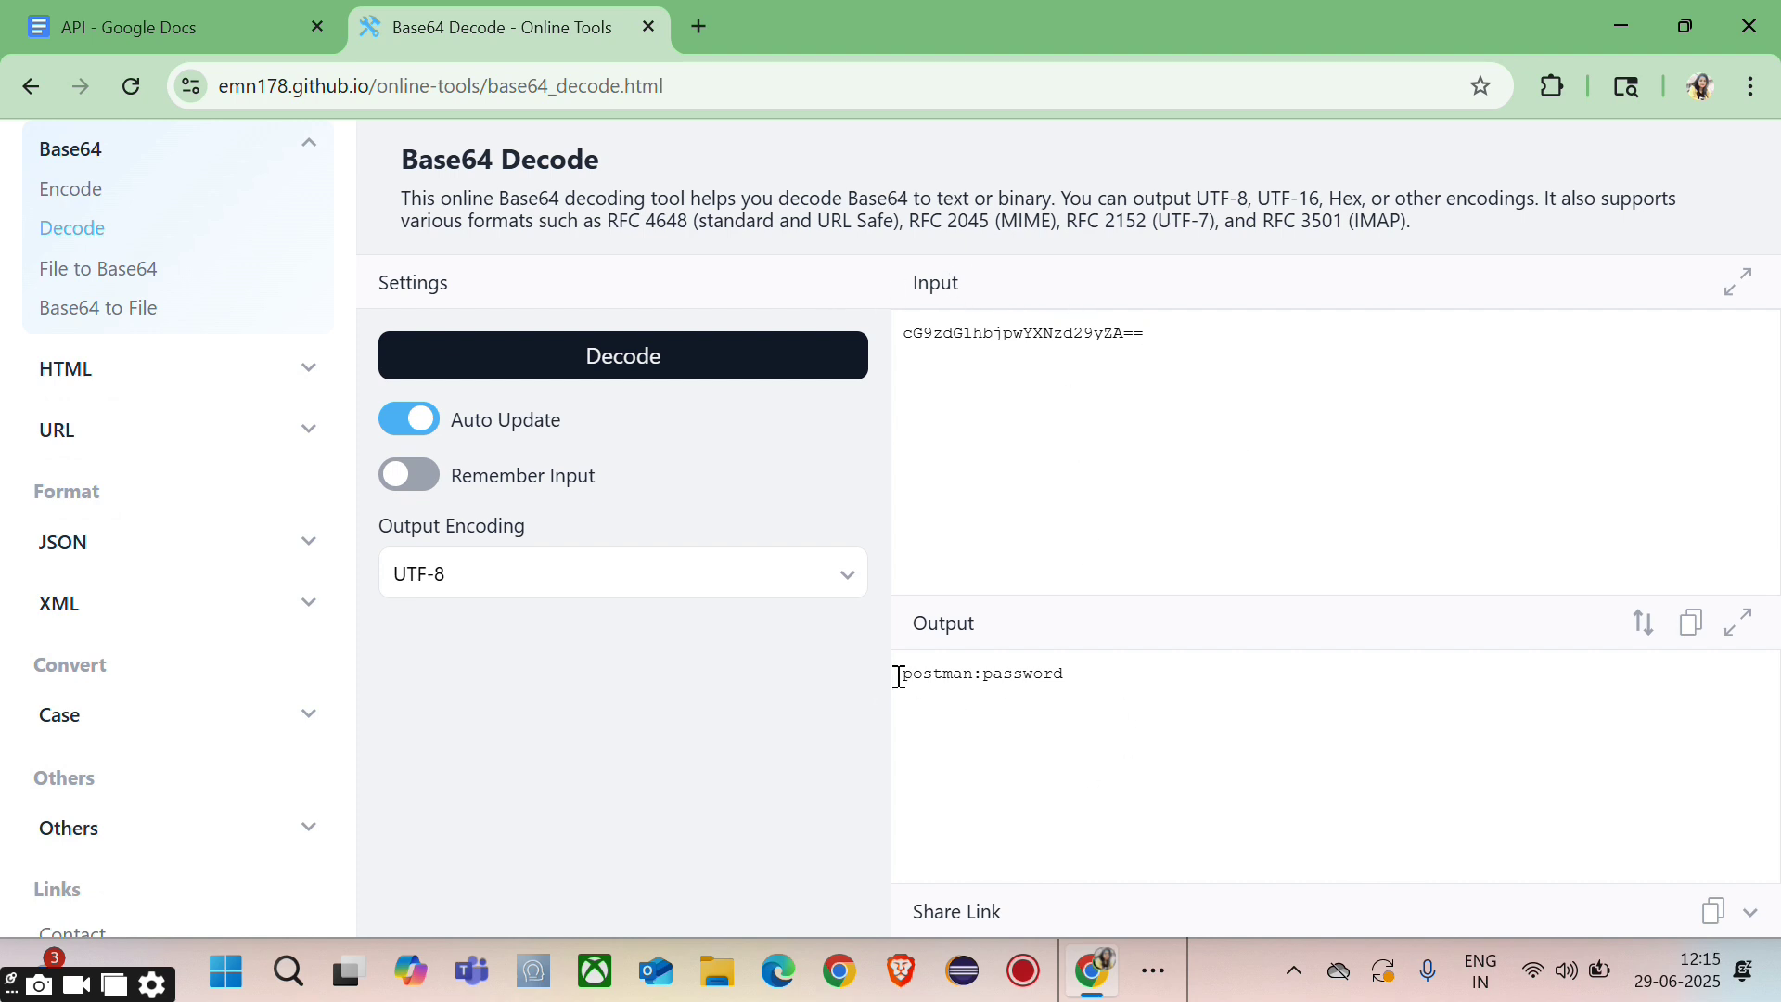
pyautogui.moveTo(899, 674); pyautogui.dragTo(1082, 676)
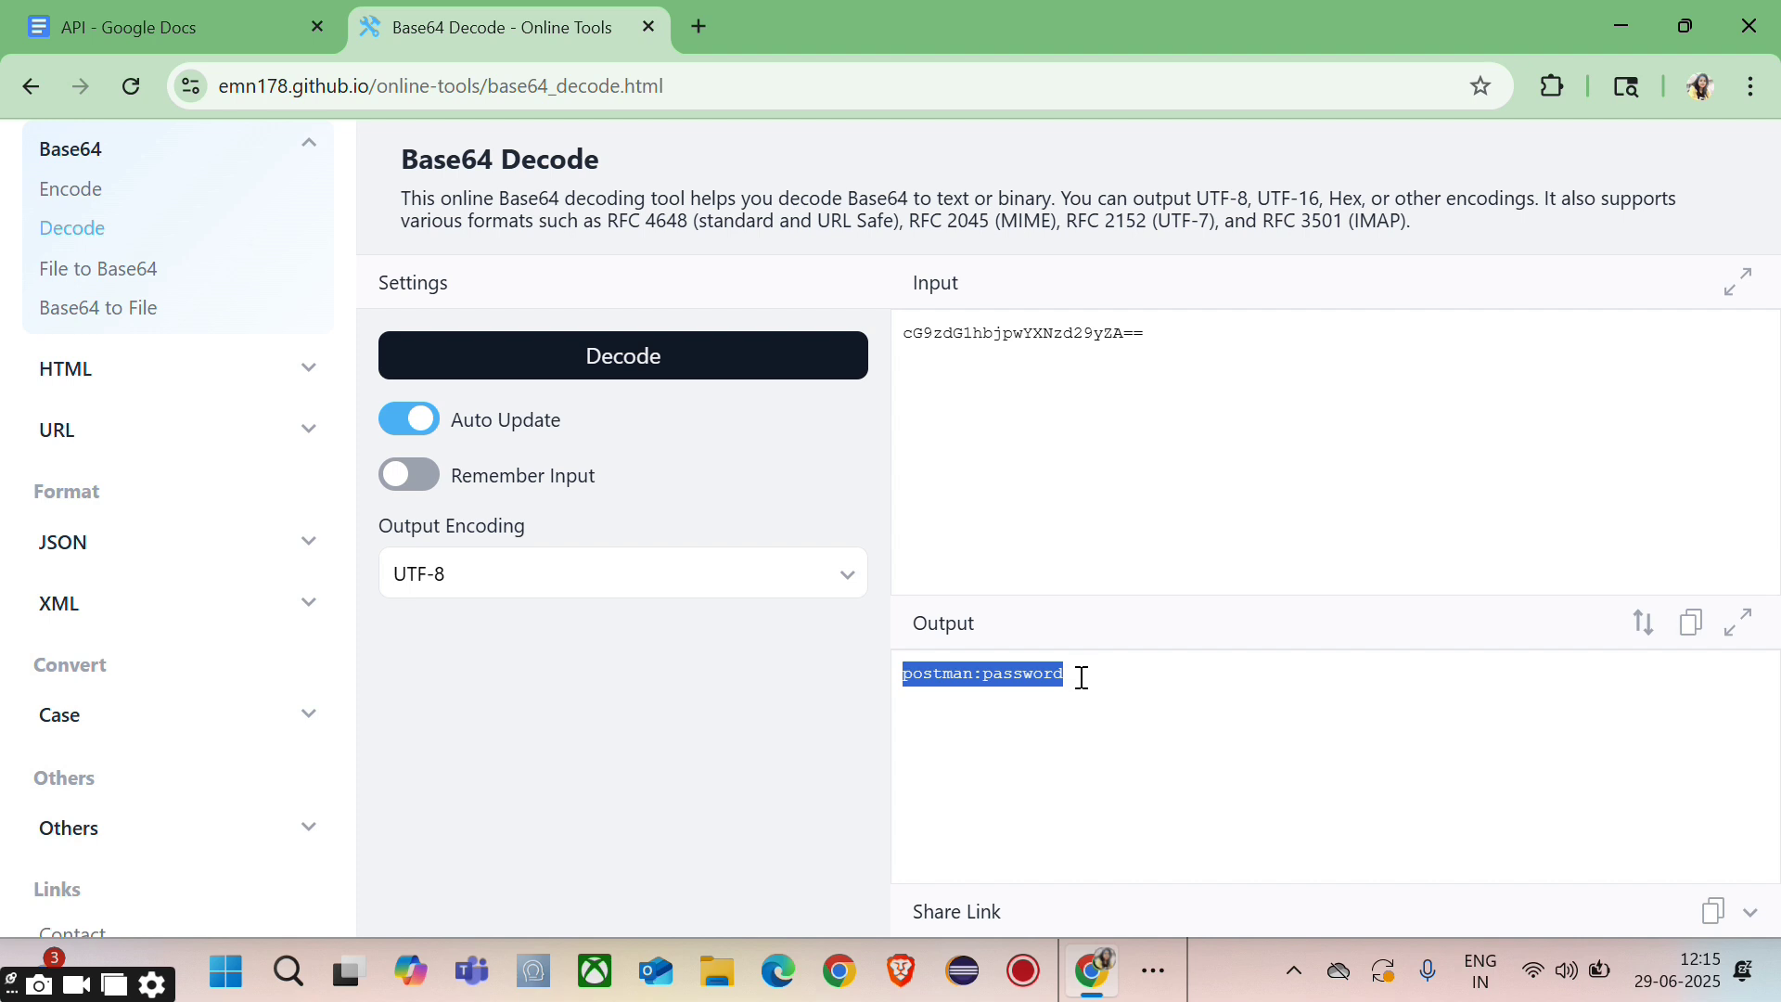
pyautogui.click(1009, 702)
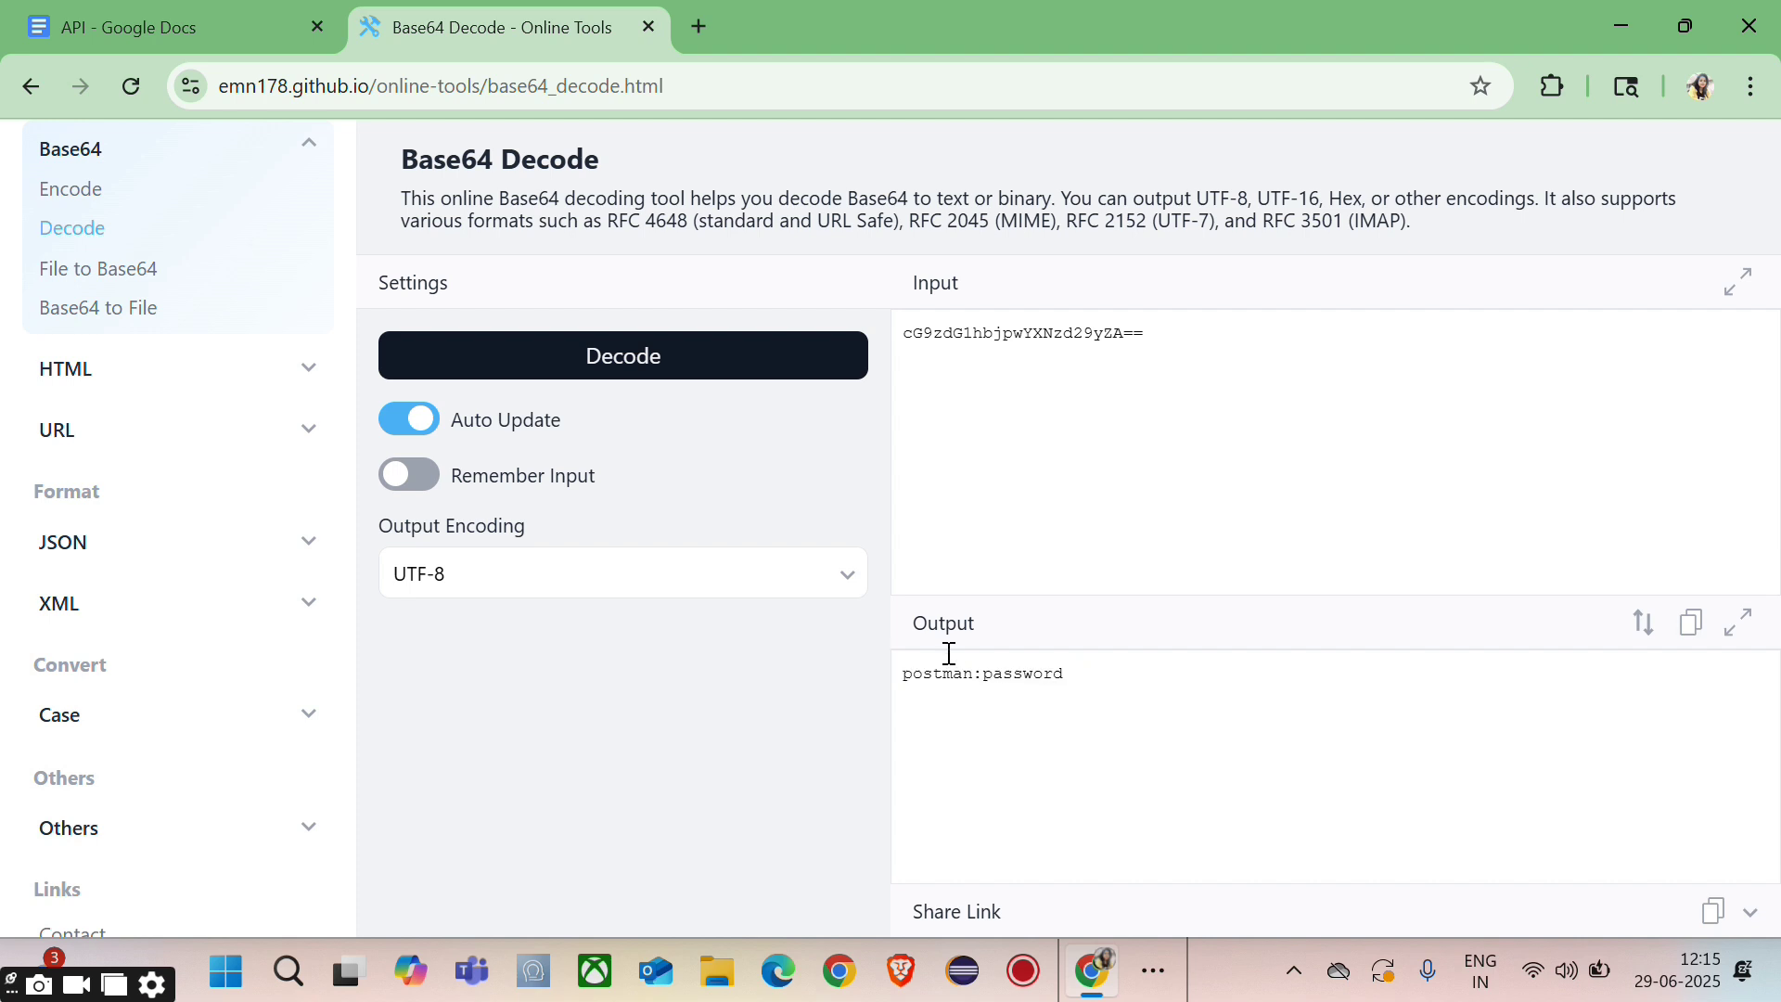
pyautogui.doubleClick(921, 677)
pyautogui.click(944, 697)
pyautogui.doubleClick(1011, 675)
pyautogui.click(1126, 701)
# Switch to Postman and compare the username and password in the request's Basic Auth credentials with the decoded output.
pyautogui.click(1153, 970)
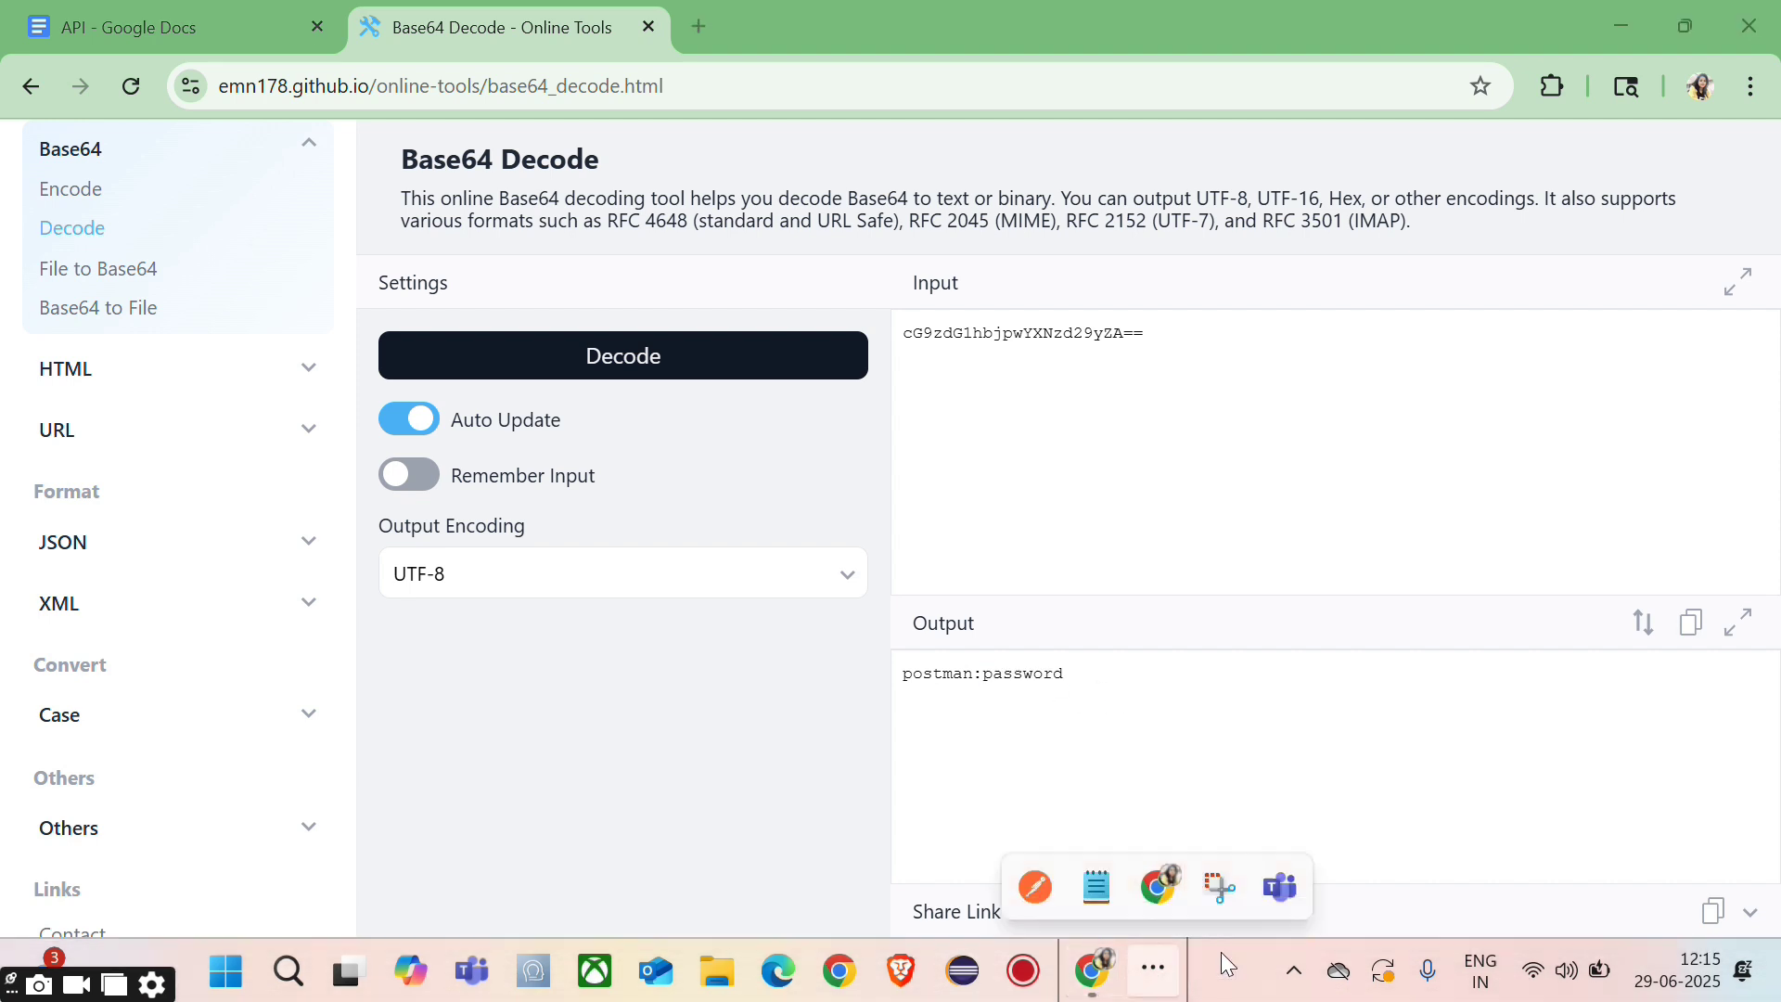
pyautogui.click(1036, 888)
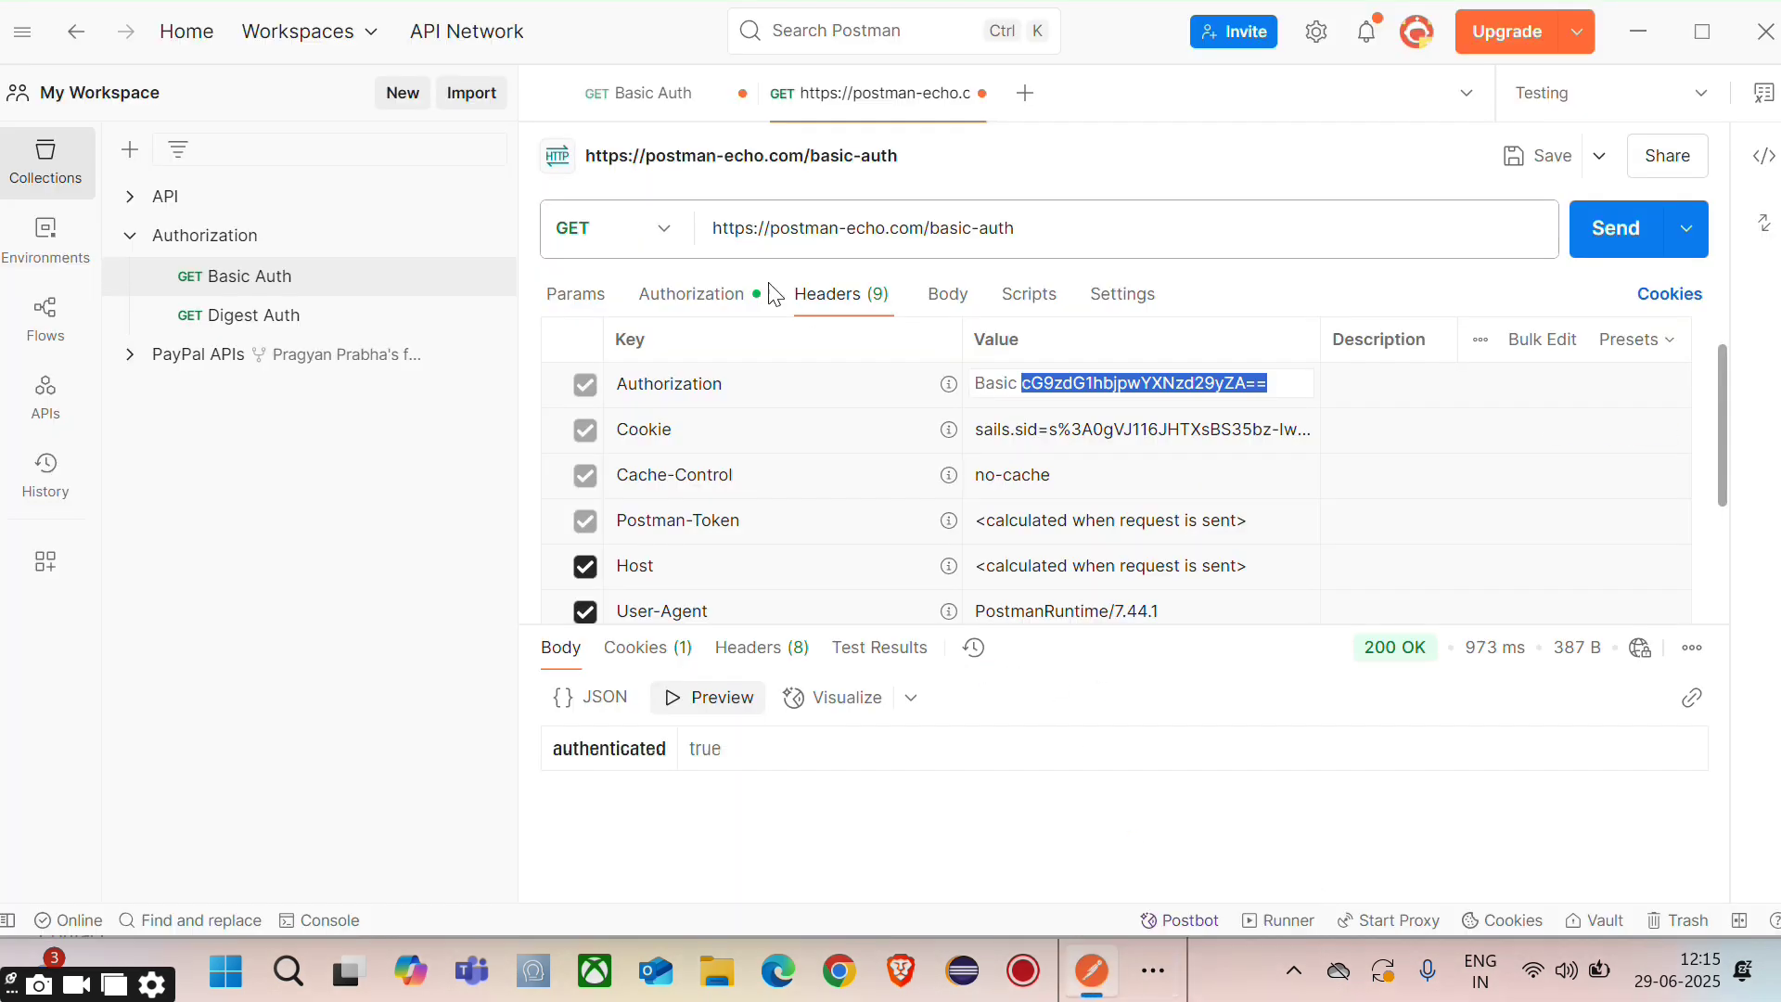
pyautogui.click(698, 299)
pyautogui.moveTo(1386, 375); pyautogui.dragTo(1252, 394)
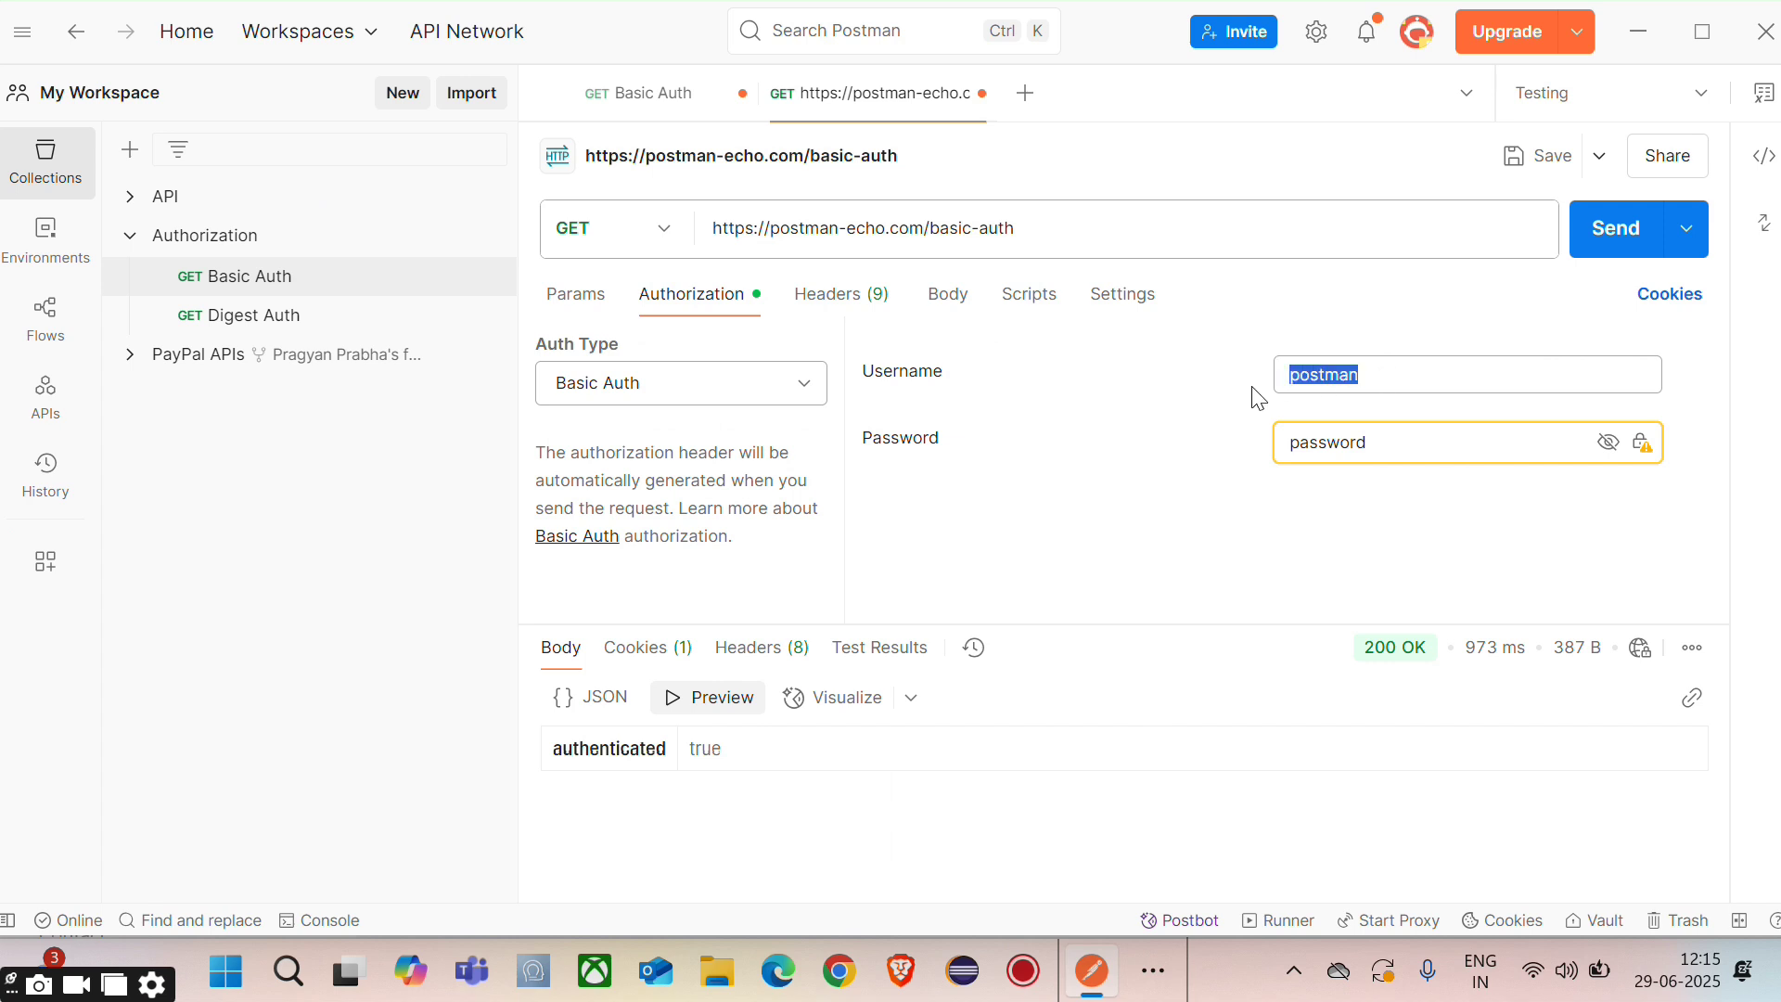
pyautogui.moveTo(1415, 441); pyautogui.dragTo(1280, 442)
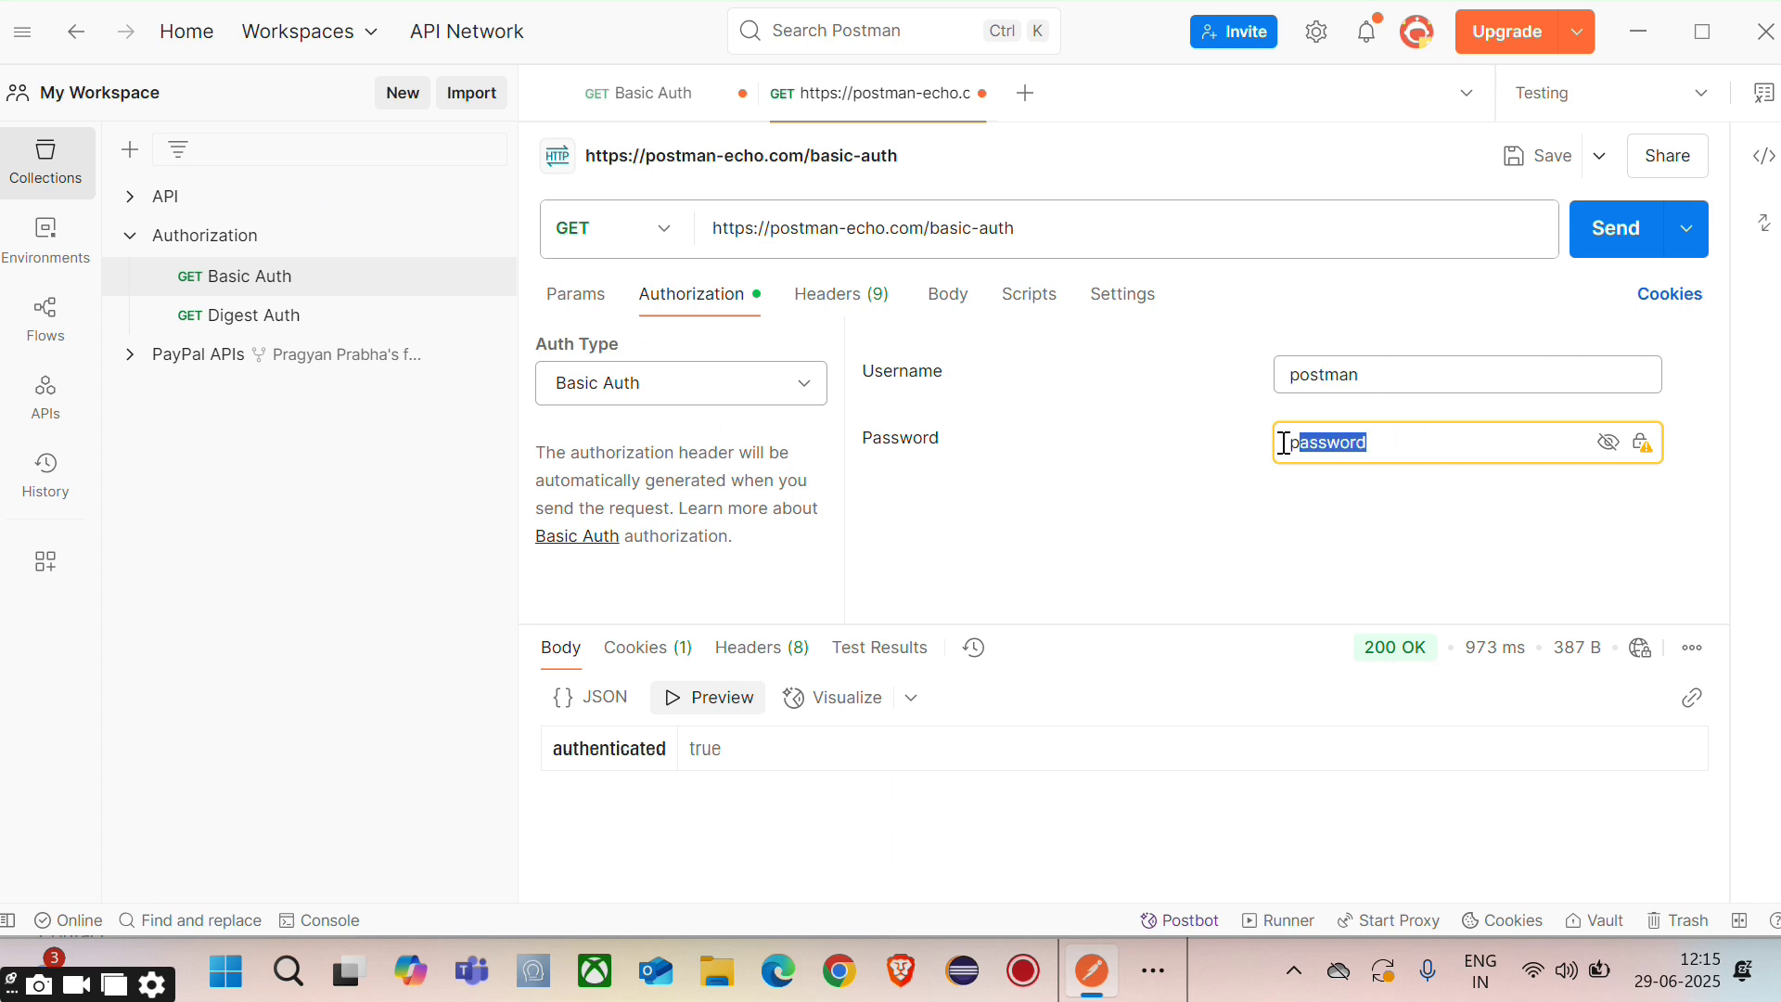
pyautogui.click(1172, 537)
# Switch back to Chrome, review the decoded output once more, and close the Base64 Decode tab.
pyautogui.click(1146, 981)
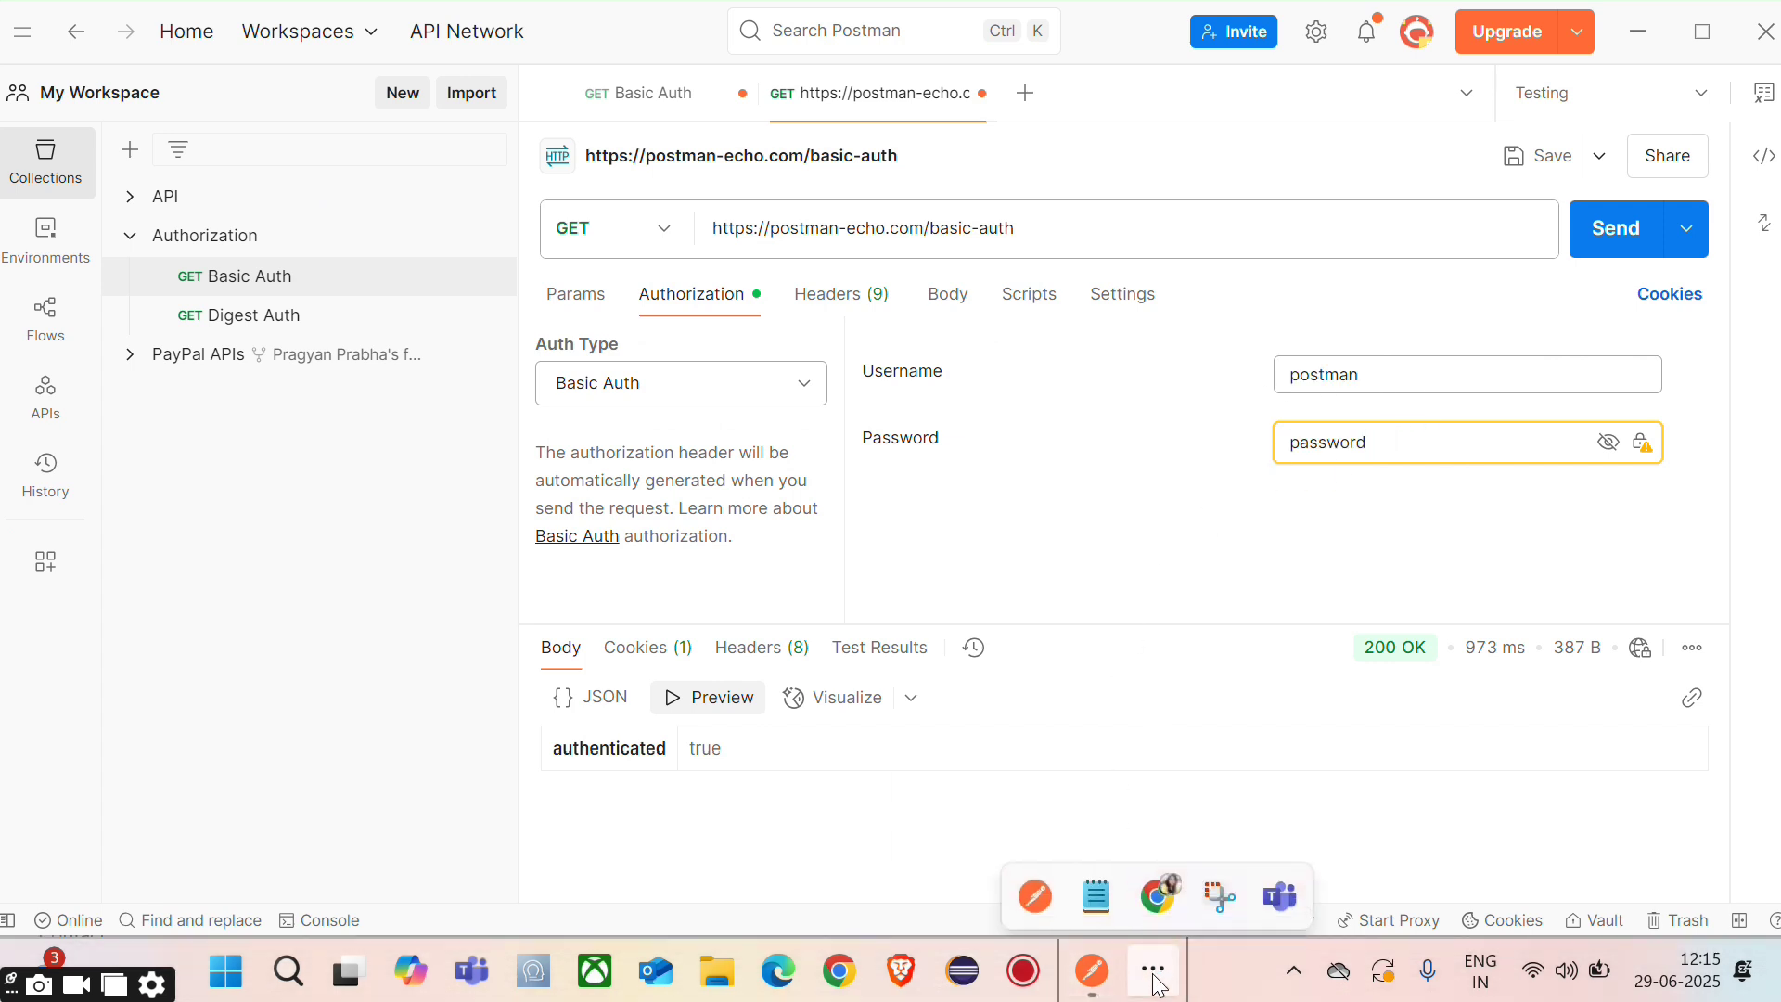
pyautogui.click(1160, 892)
pyautogui.click(1147, 487)
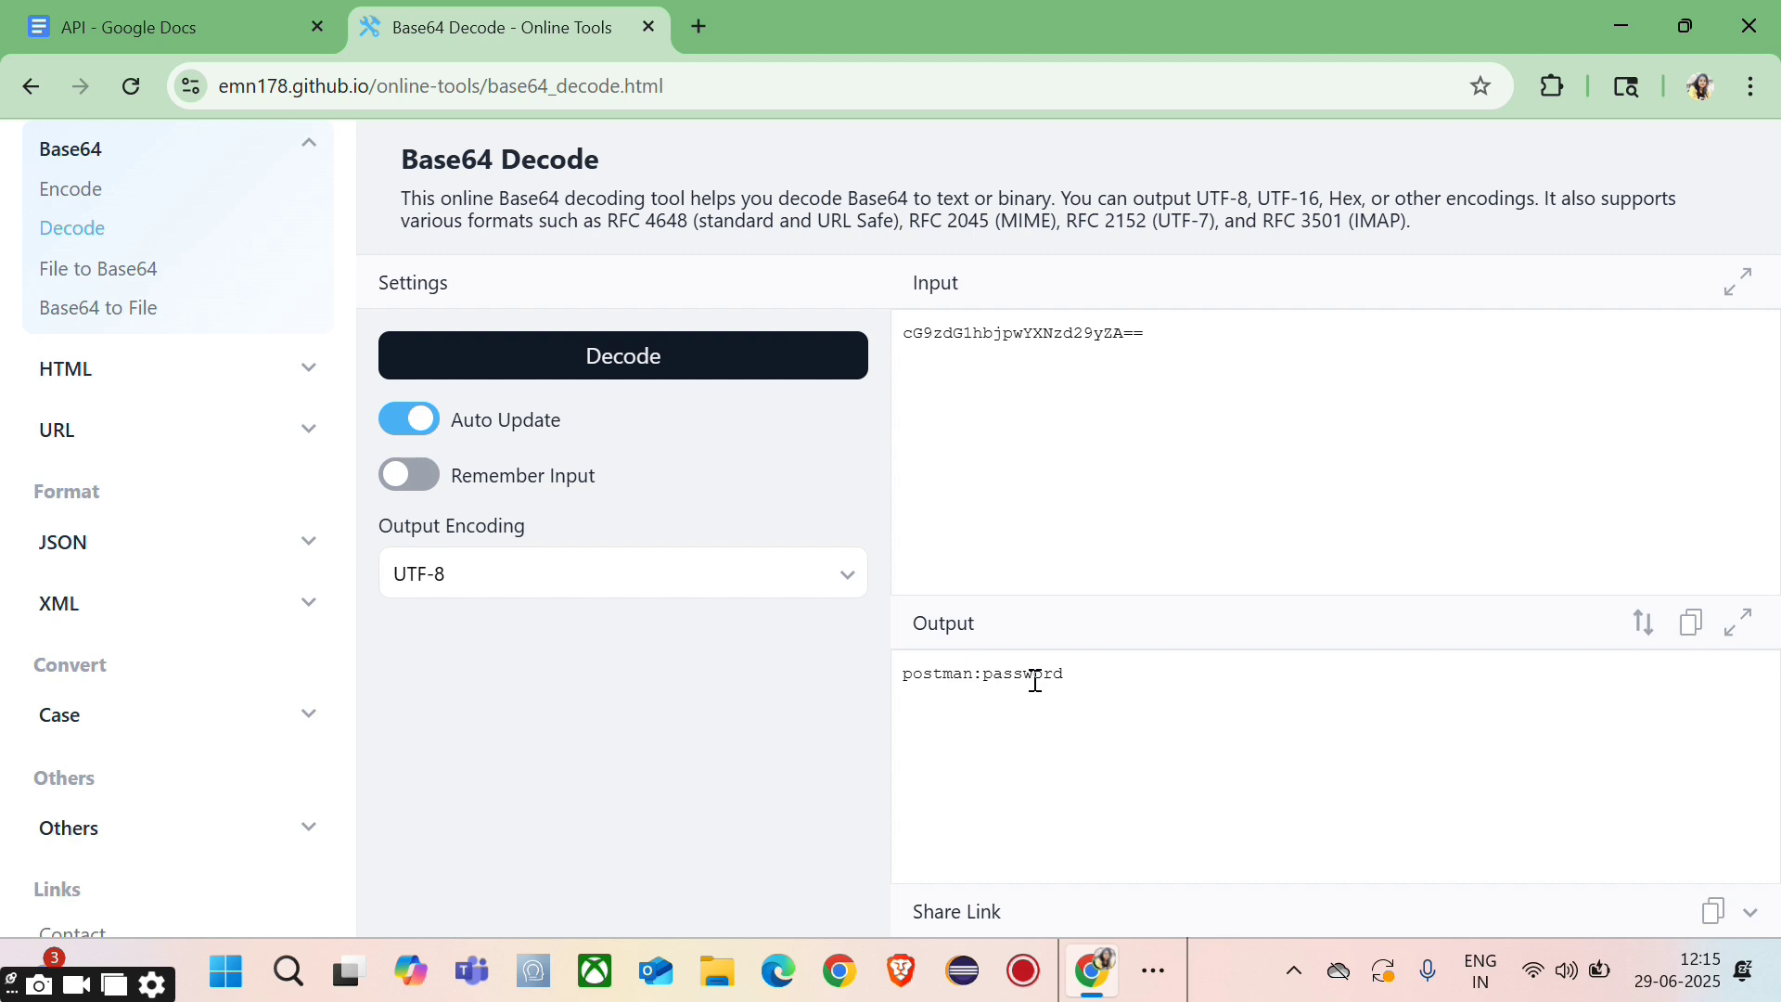
pyautogui.click(648, 26)
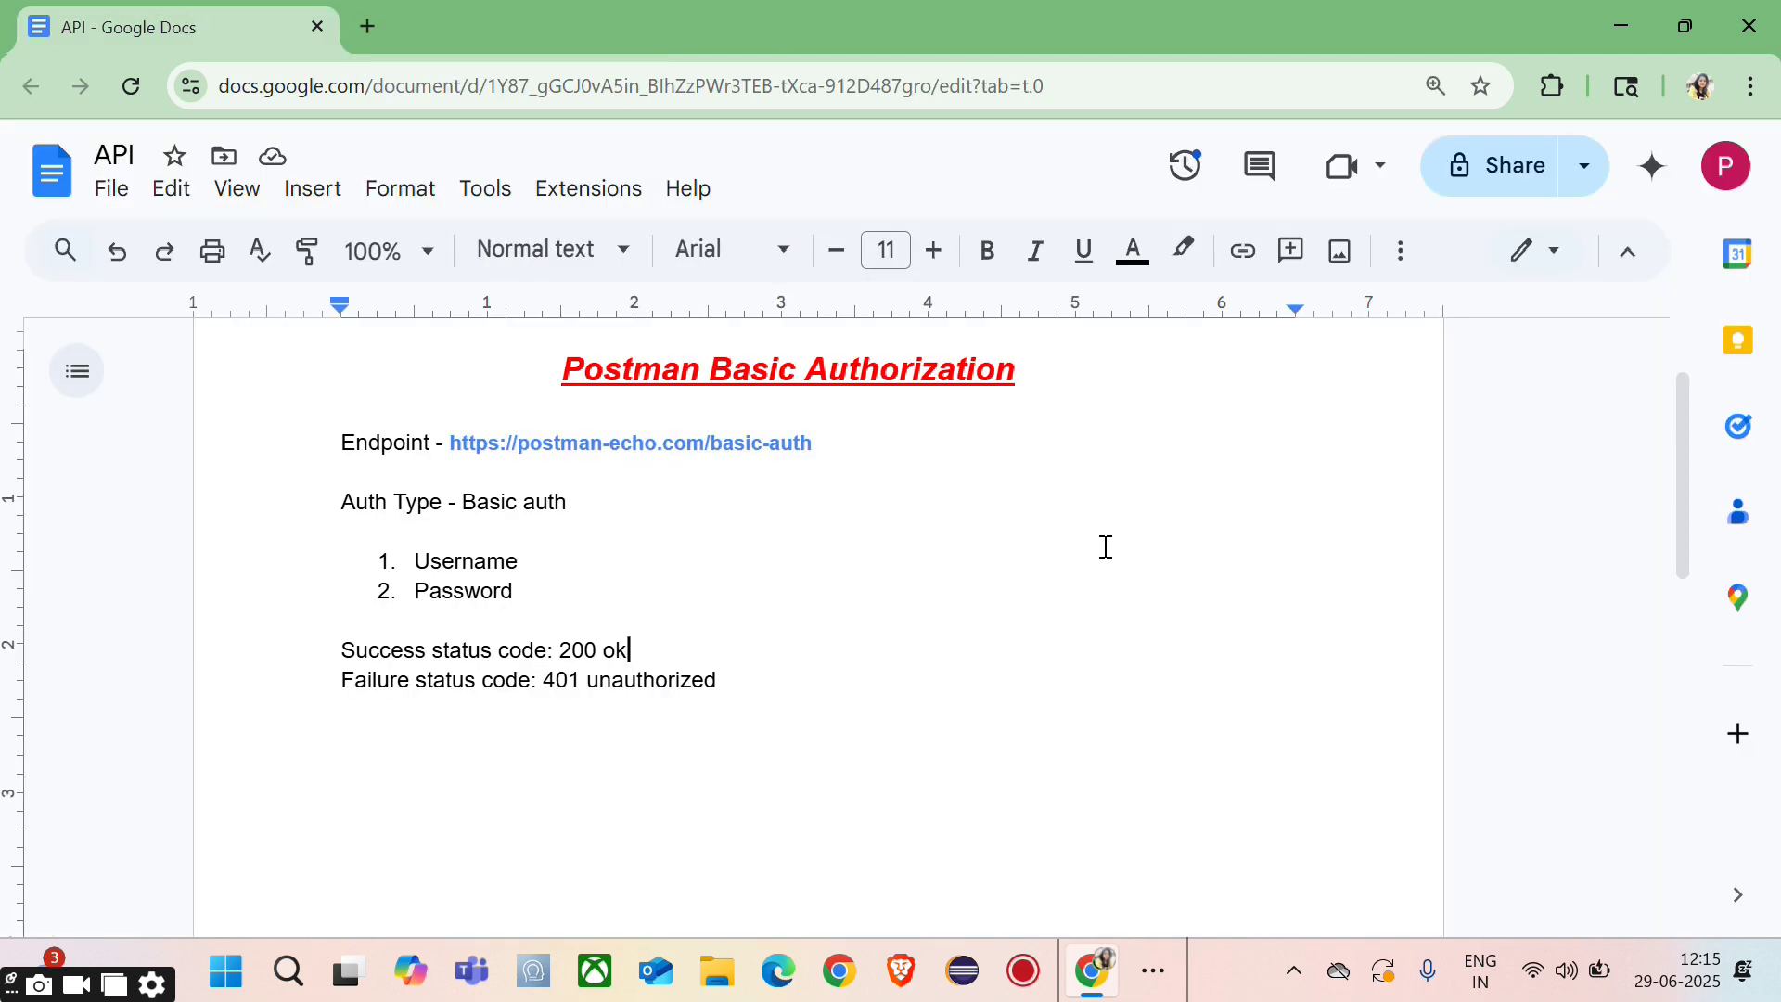
# Return to Postman and display the sensitive-value notice for the Basic Auth password.
pyautogui.click(1153, 969)
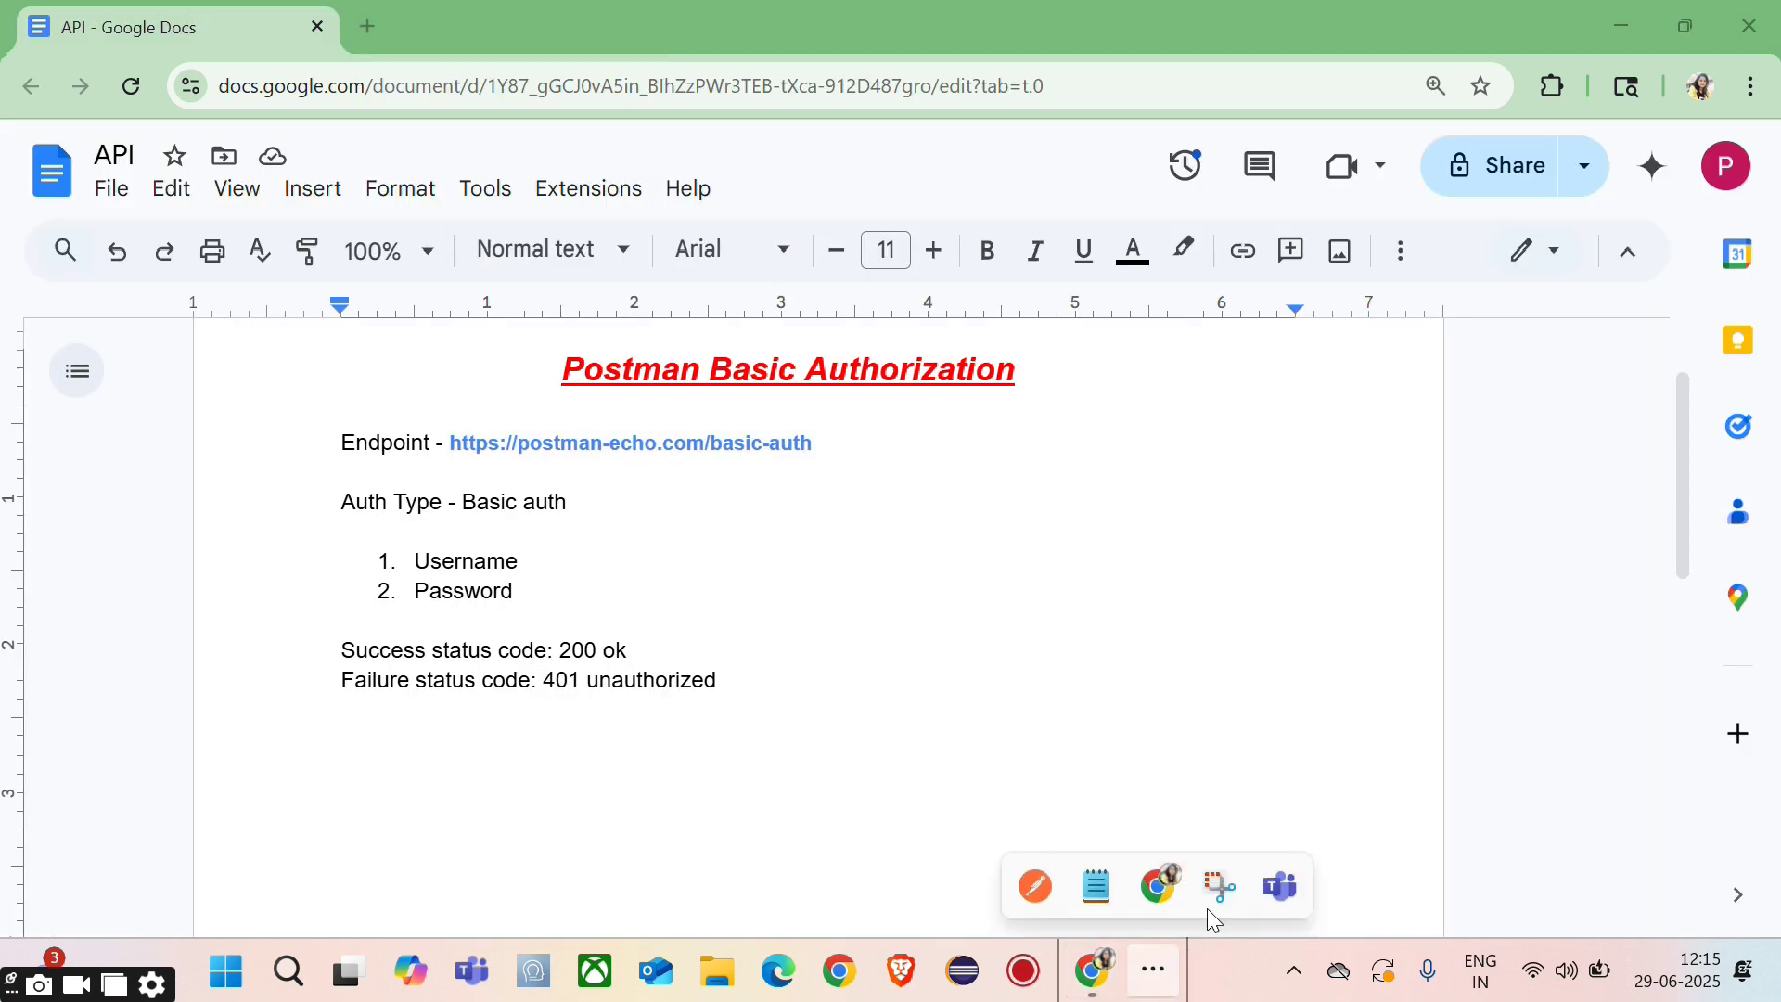
pyautogui.click(1046, 883)
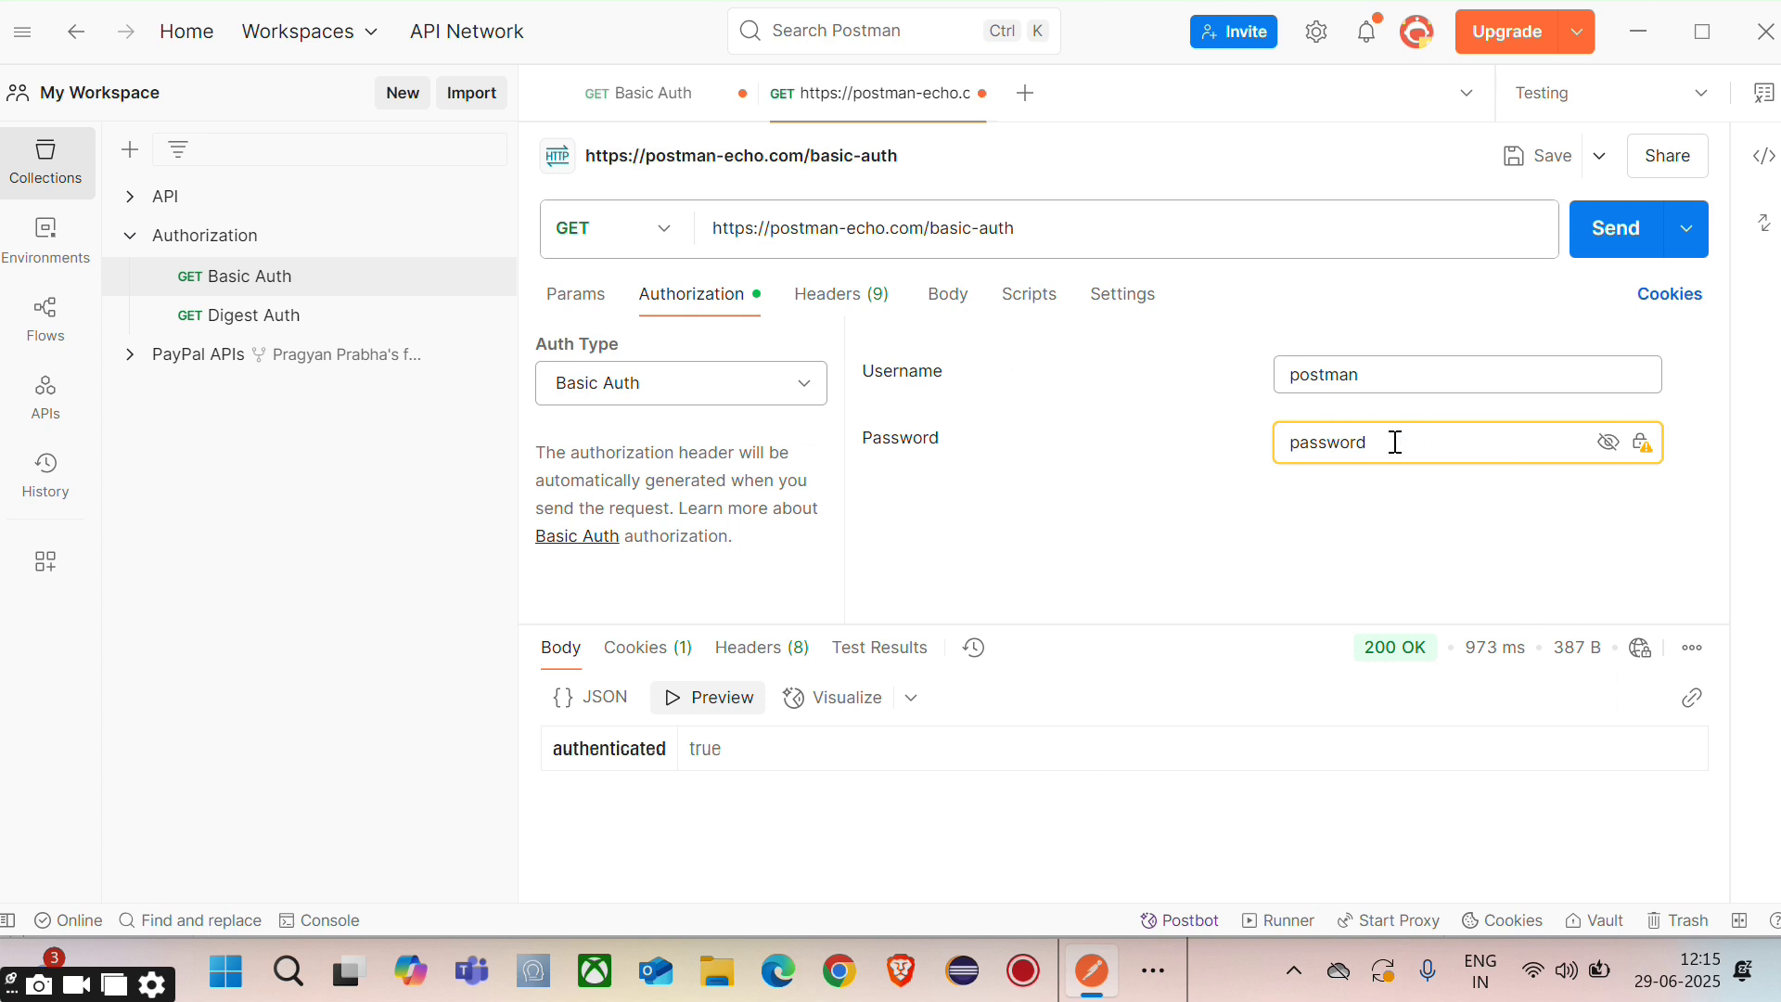
pyautogui.moveTo(1650, 461)
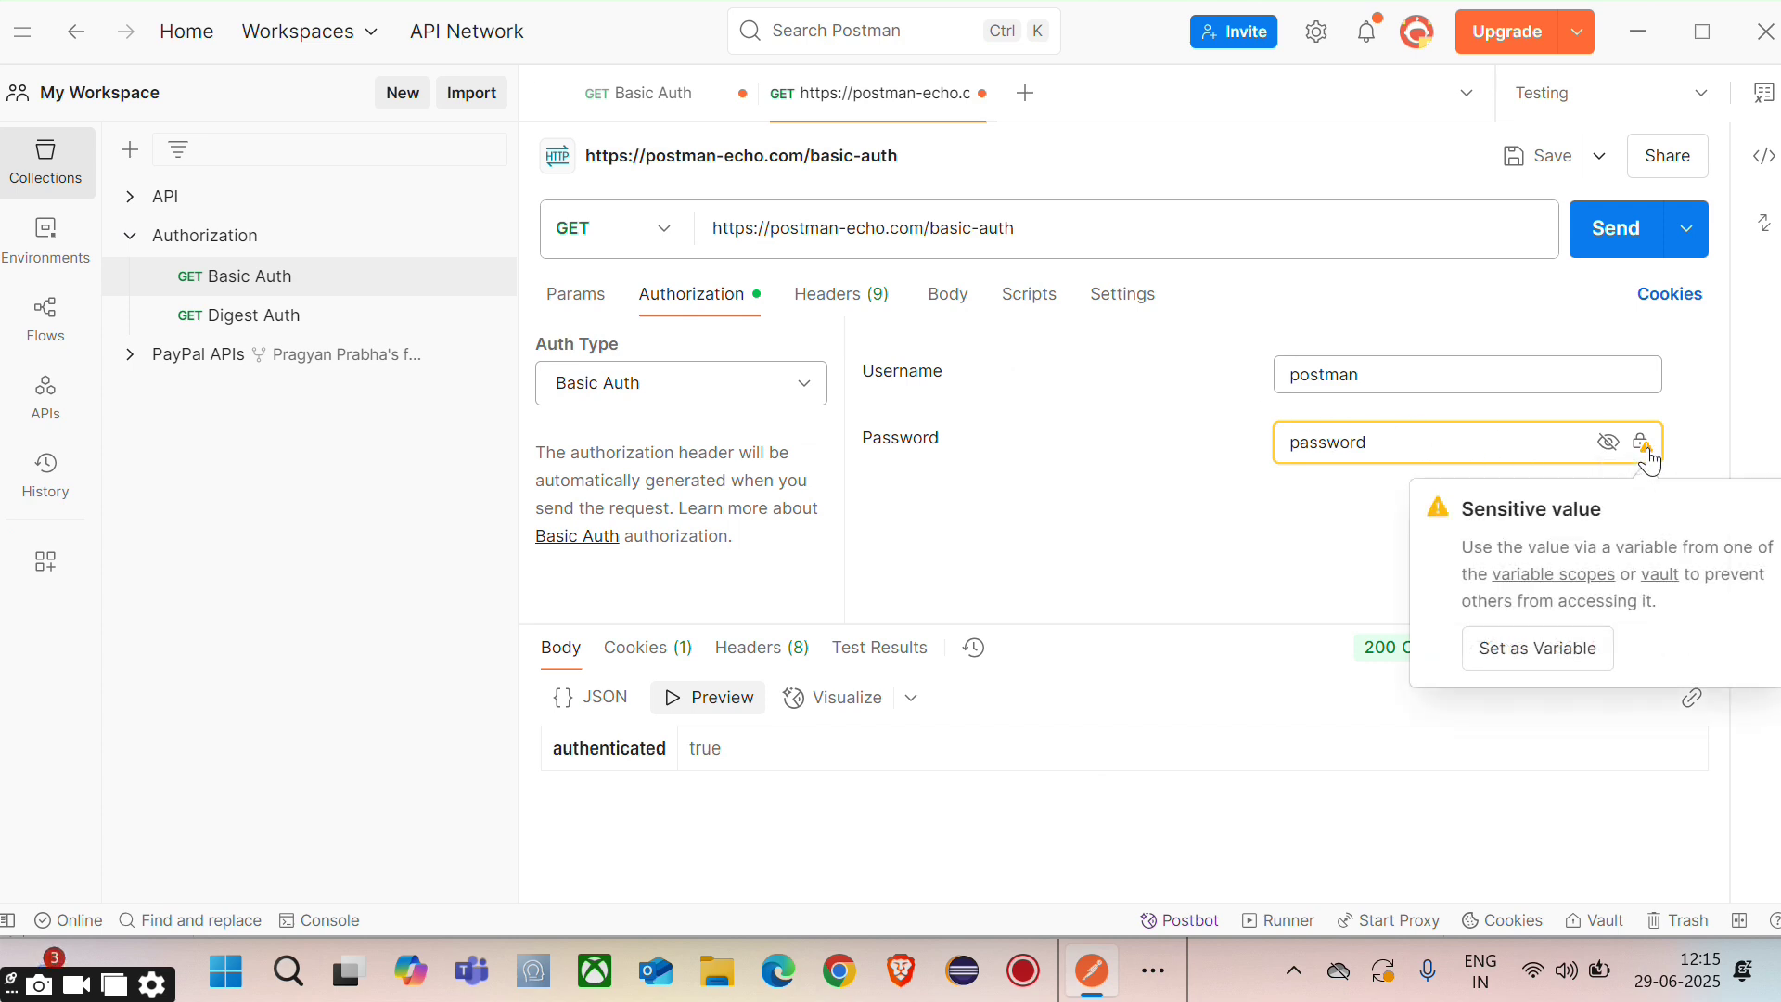